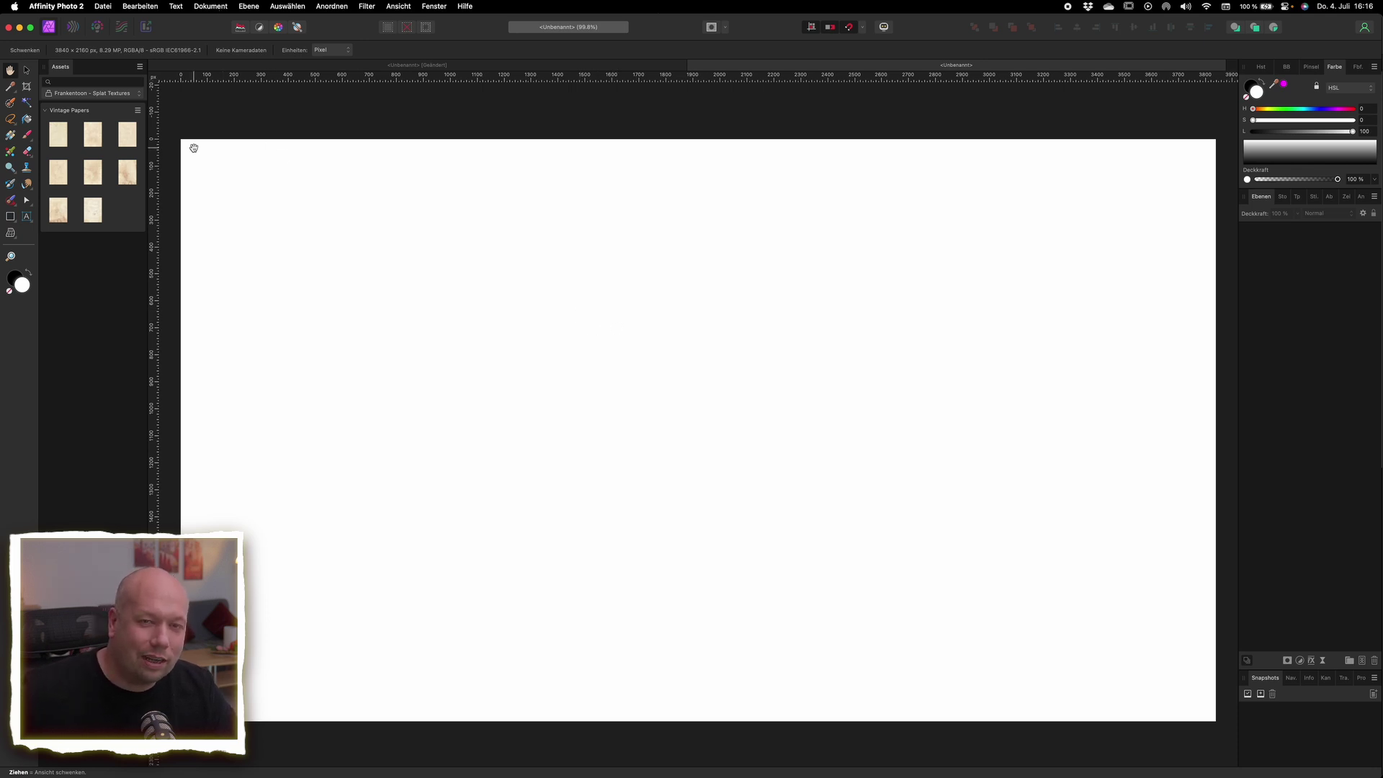
Convert the document's colour format from RGB/8 to RGB/16 with the sRGB profile.
left_click(210, 6)
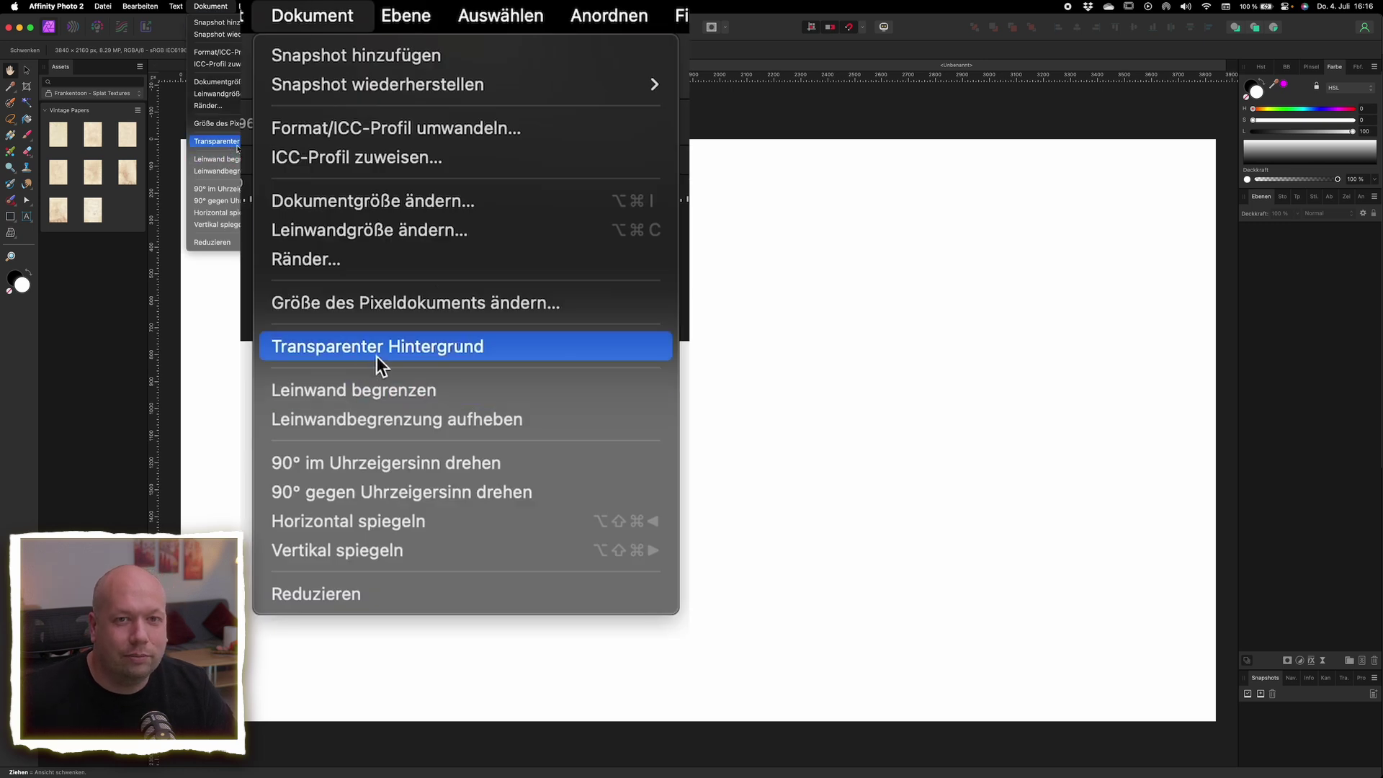
left_click(425, 133)
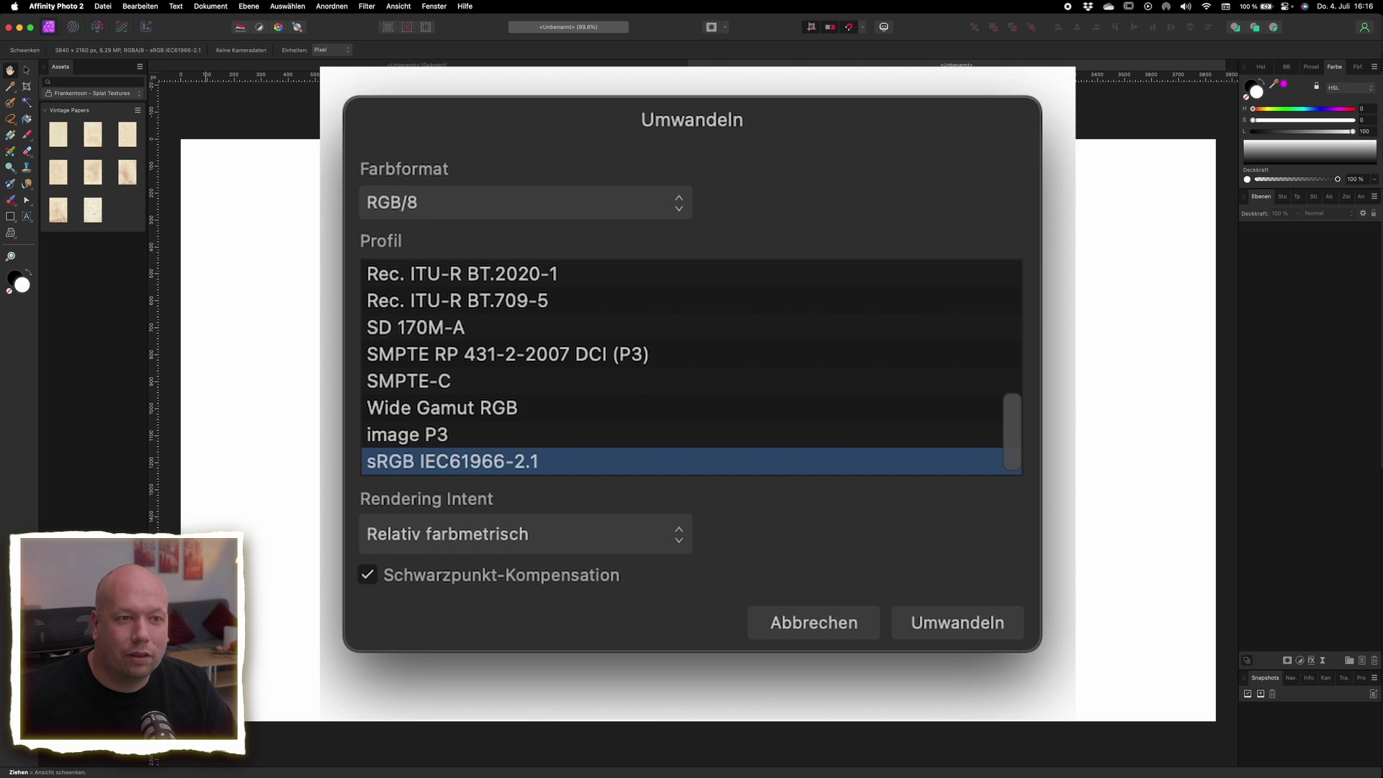
left_click(459, 205)
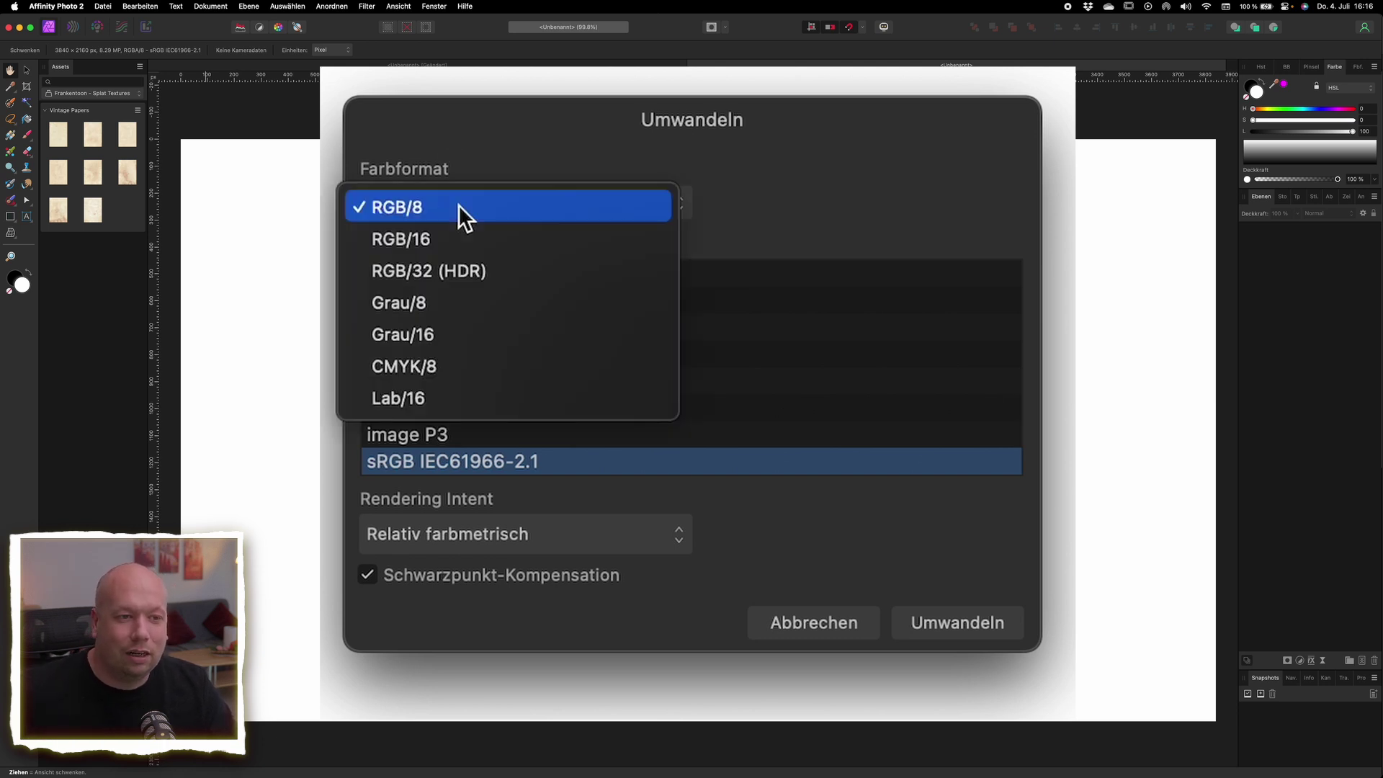
left_click(467, 238)
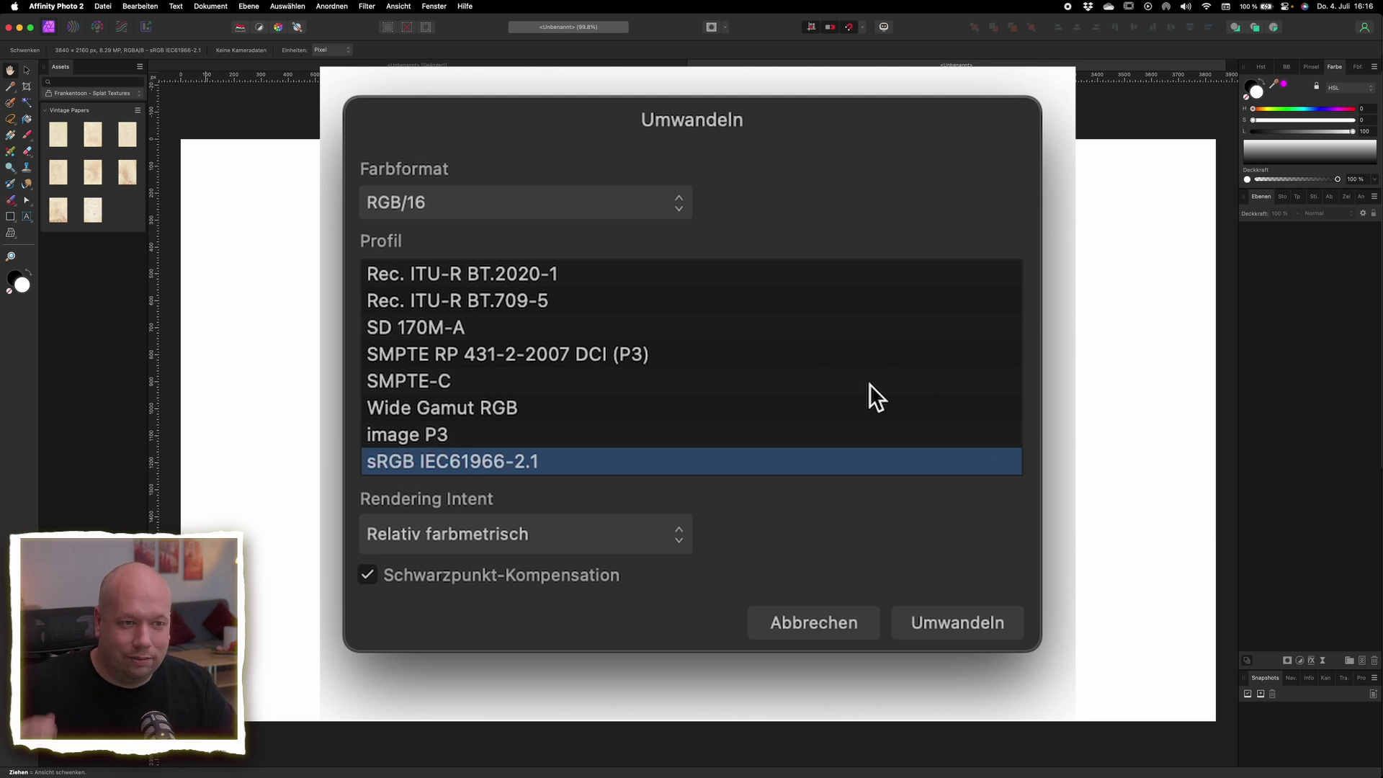
key("Return")
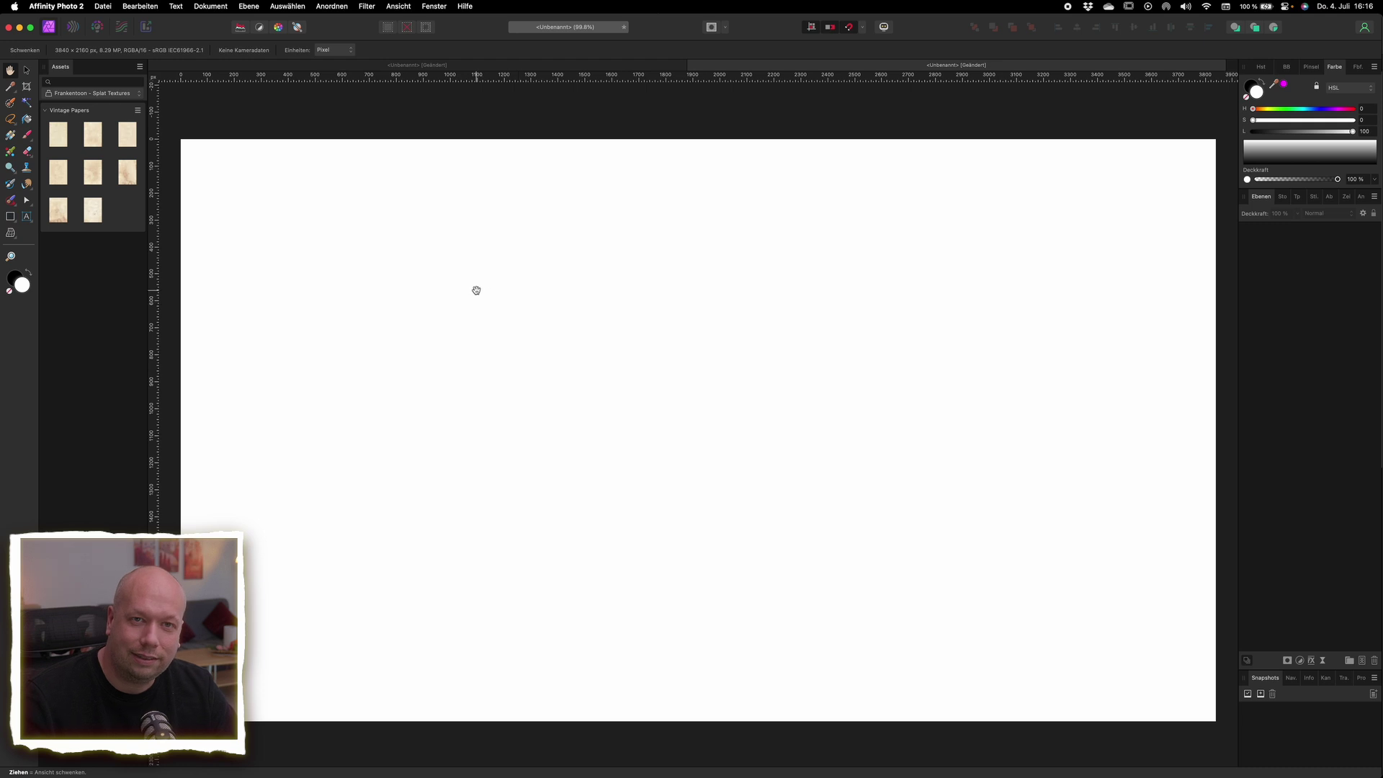
Add a new fill layer and colour it very dark purple, about HSL 305/100/5.
left_click(249, 7)
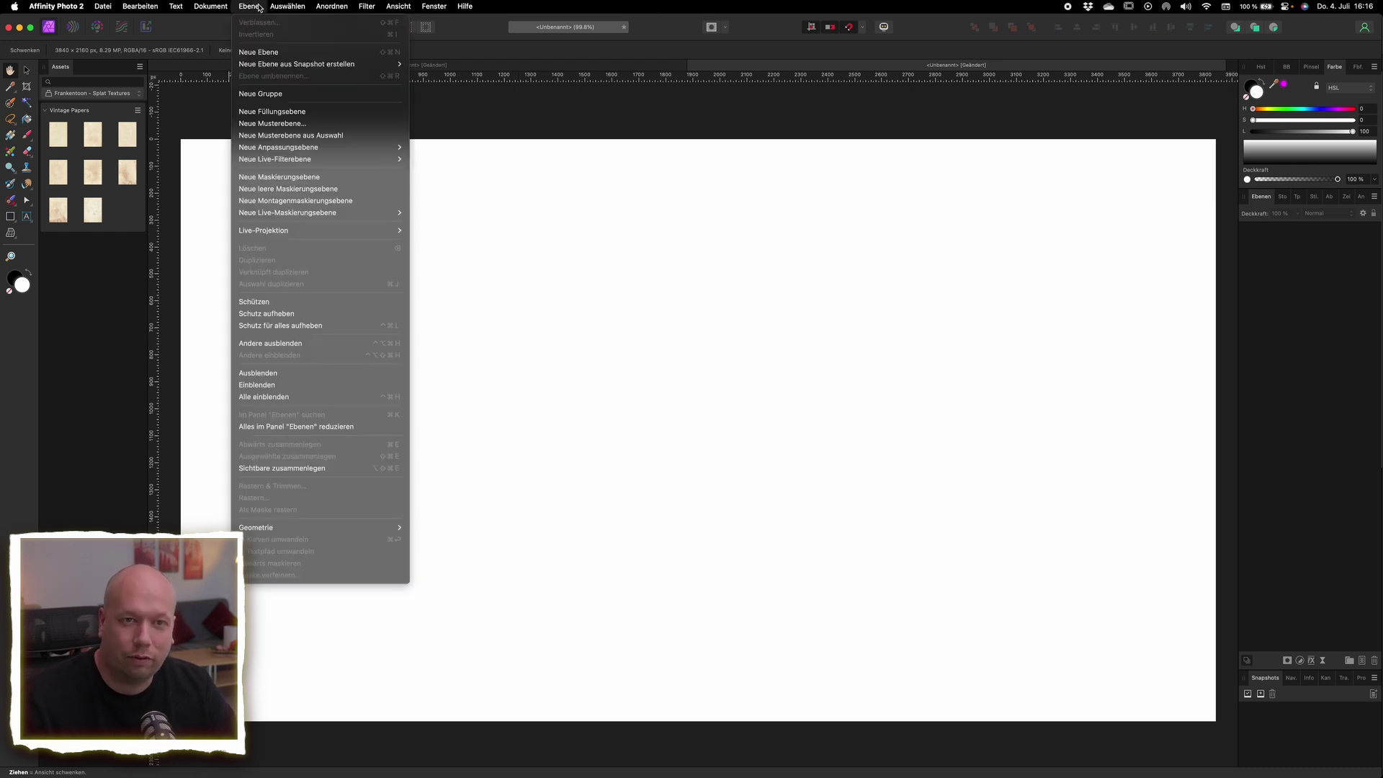
left_click(306, 116)
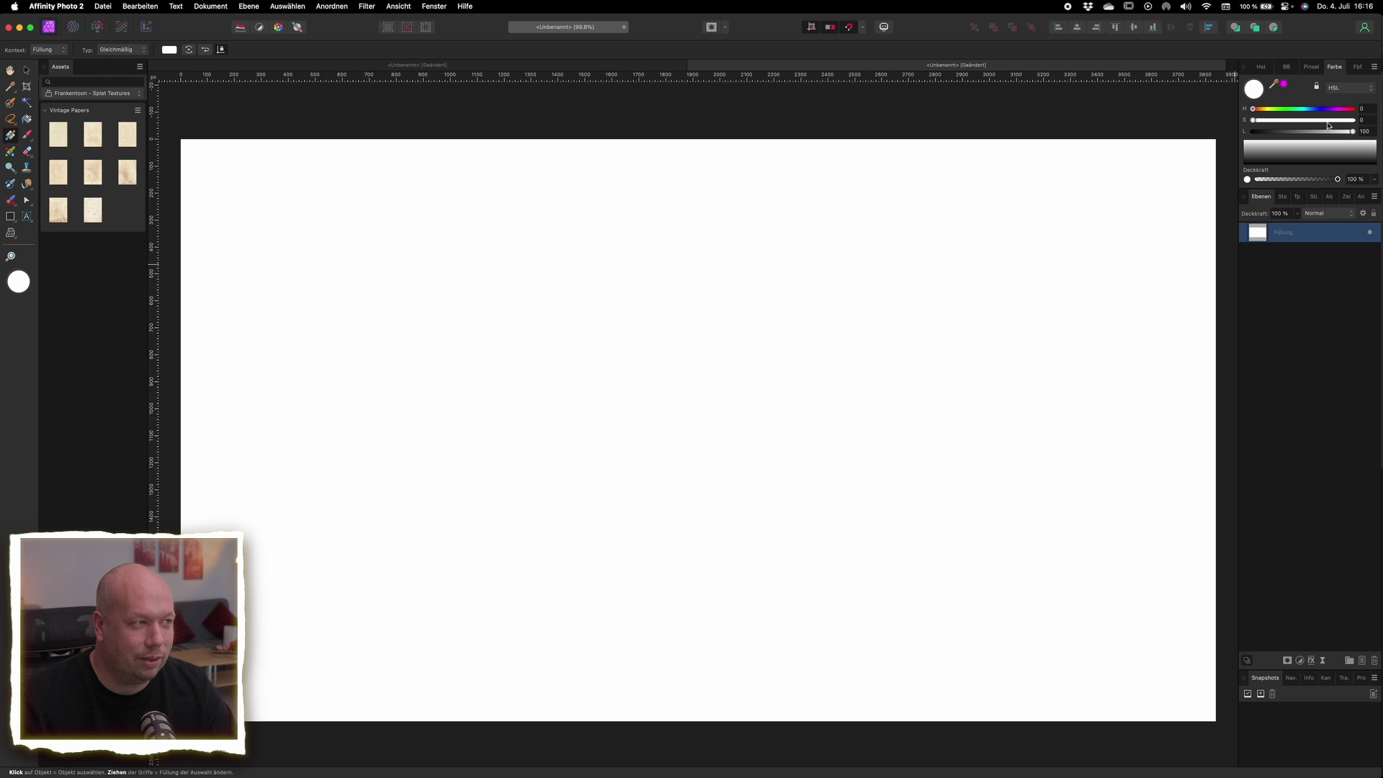
mouse_move(1341, 109)
left_mouse_down()
mouse_move(1354, 119)
mouse_move(1289, 131)
left_mouse_up()
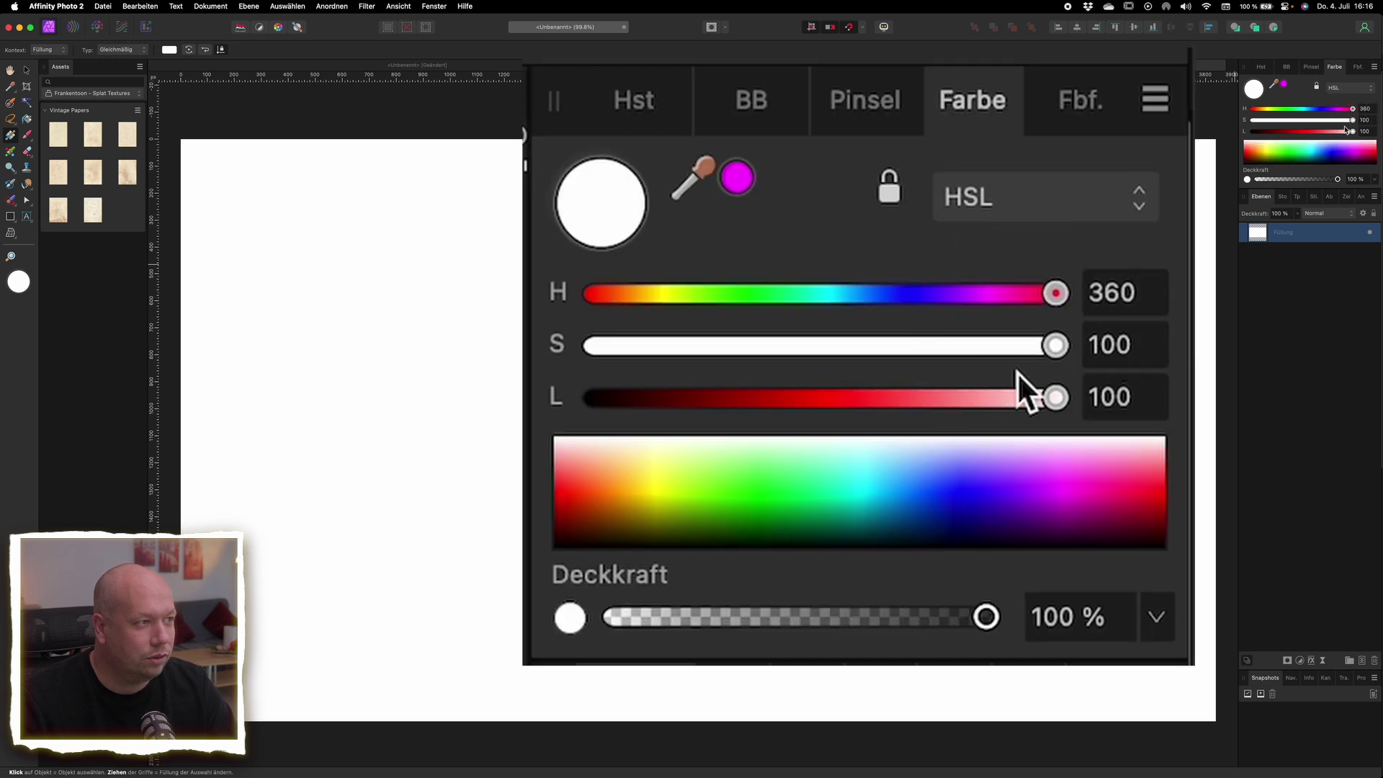
left_click_drag(784, 404, 825, 400)
left_click_drag(1044, 293, 985, 293)
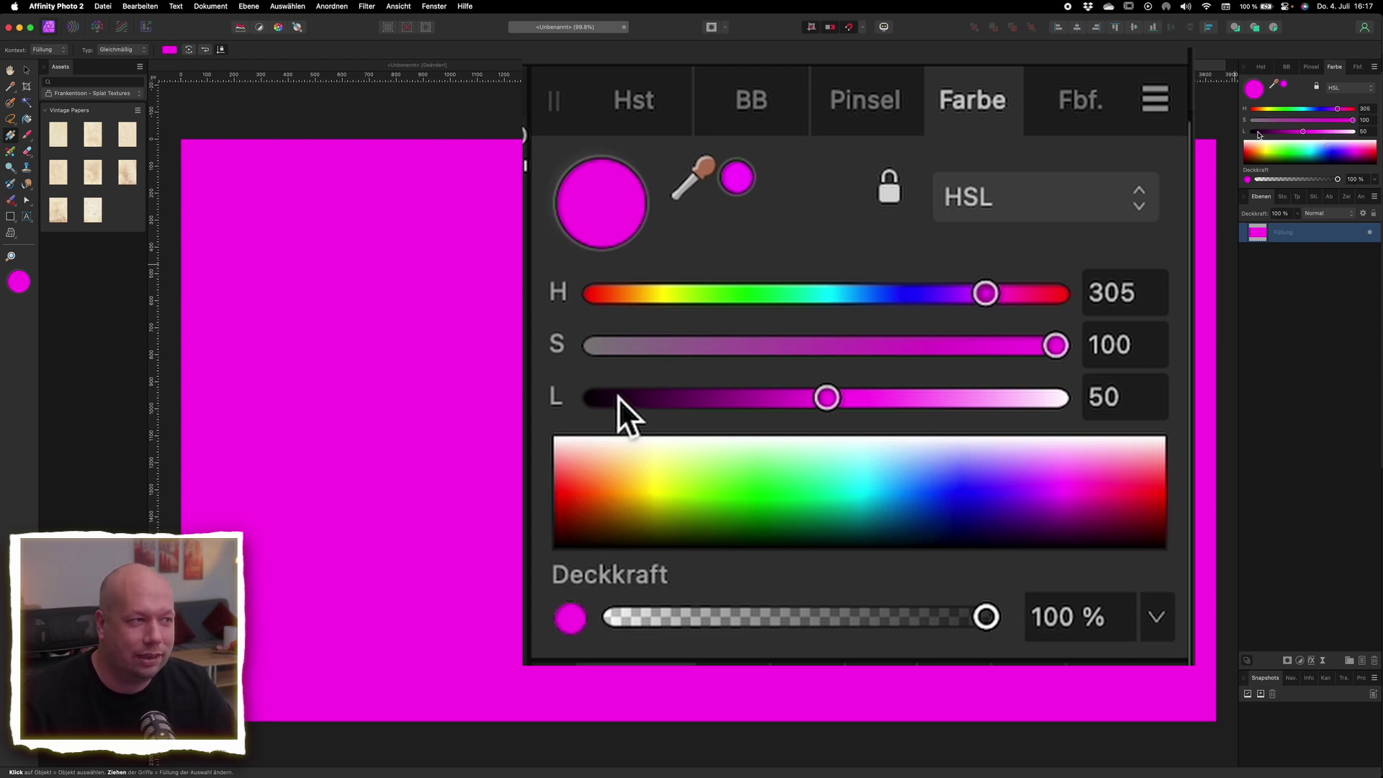
left_click(1258, 133)
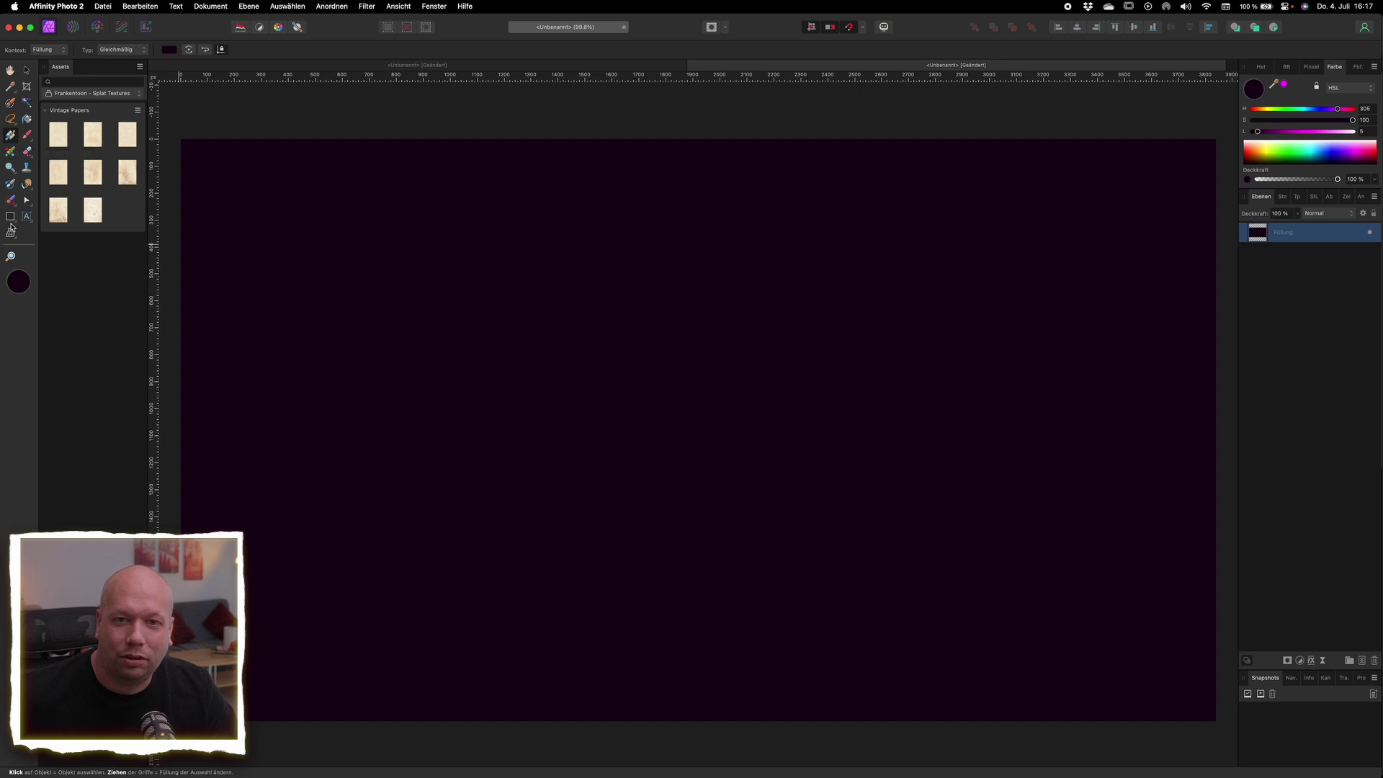
Draw a white-filled circle near the canvas centre with the Ellipse tool.
left_click(10, 216)
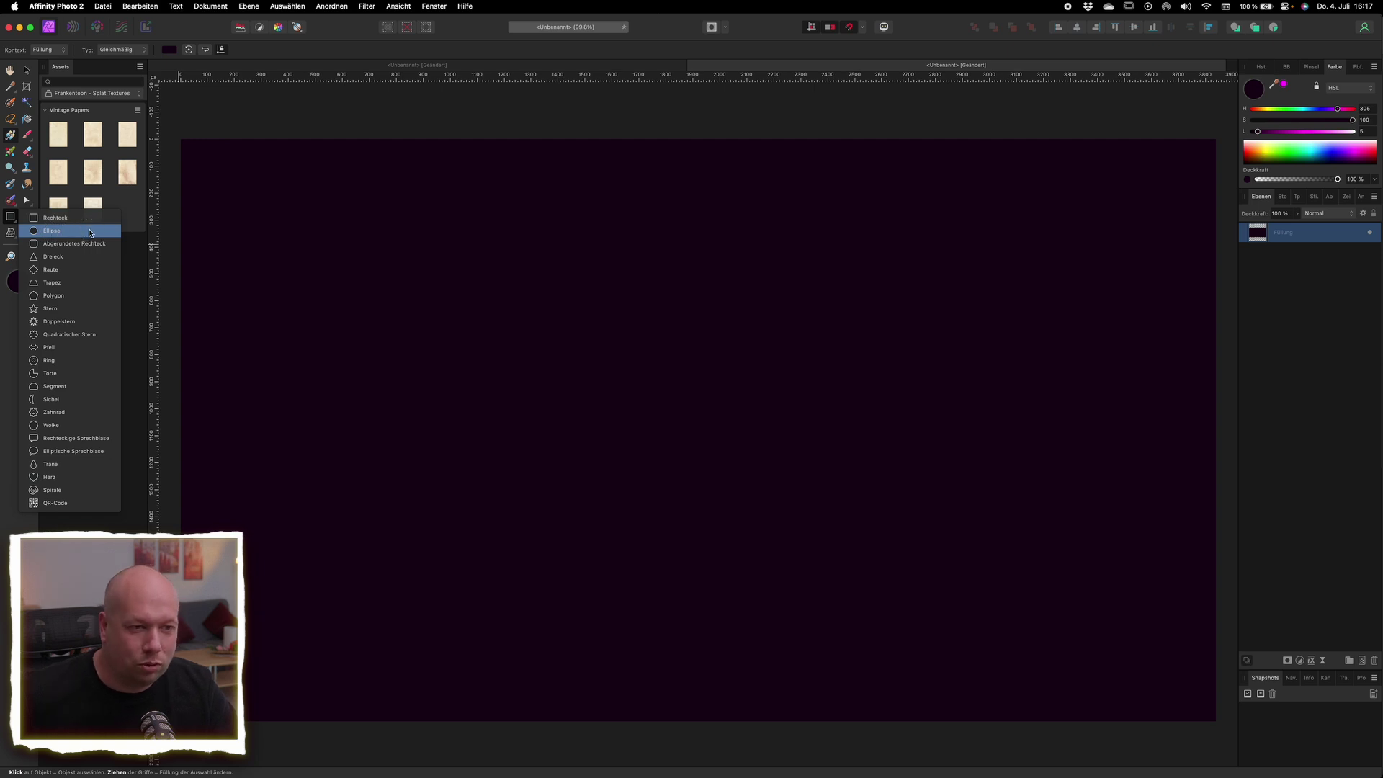
left_click(90, 231)
left_click_drag(506, 302, 755, 518)
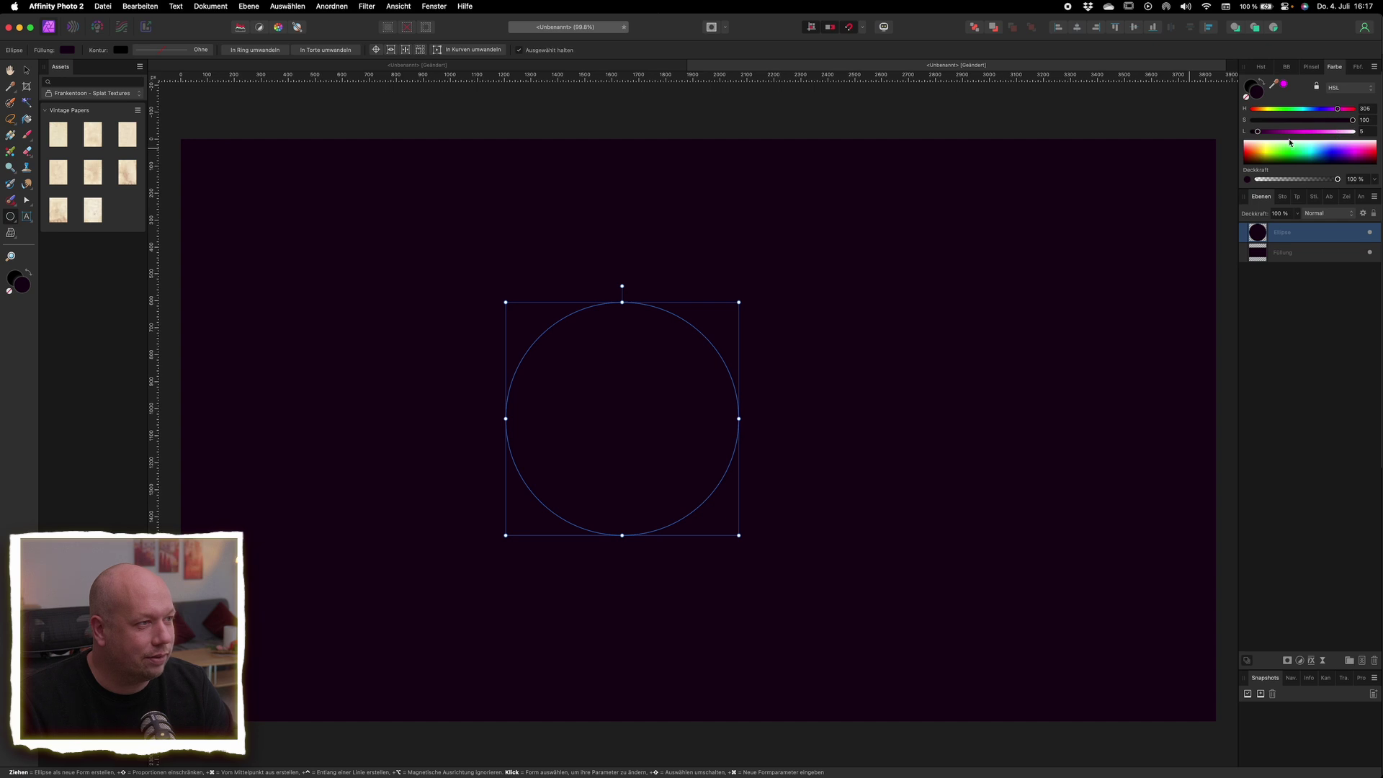
left_click(1353, 131)
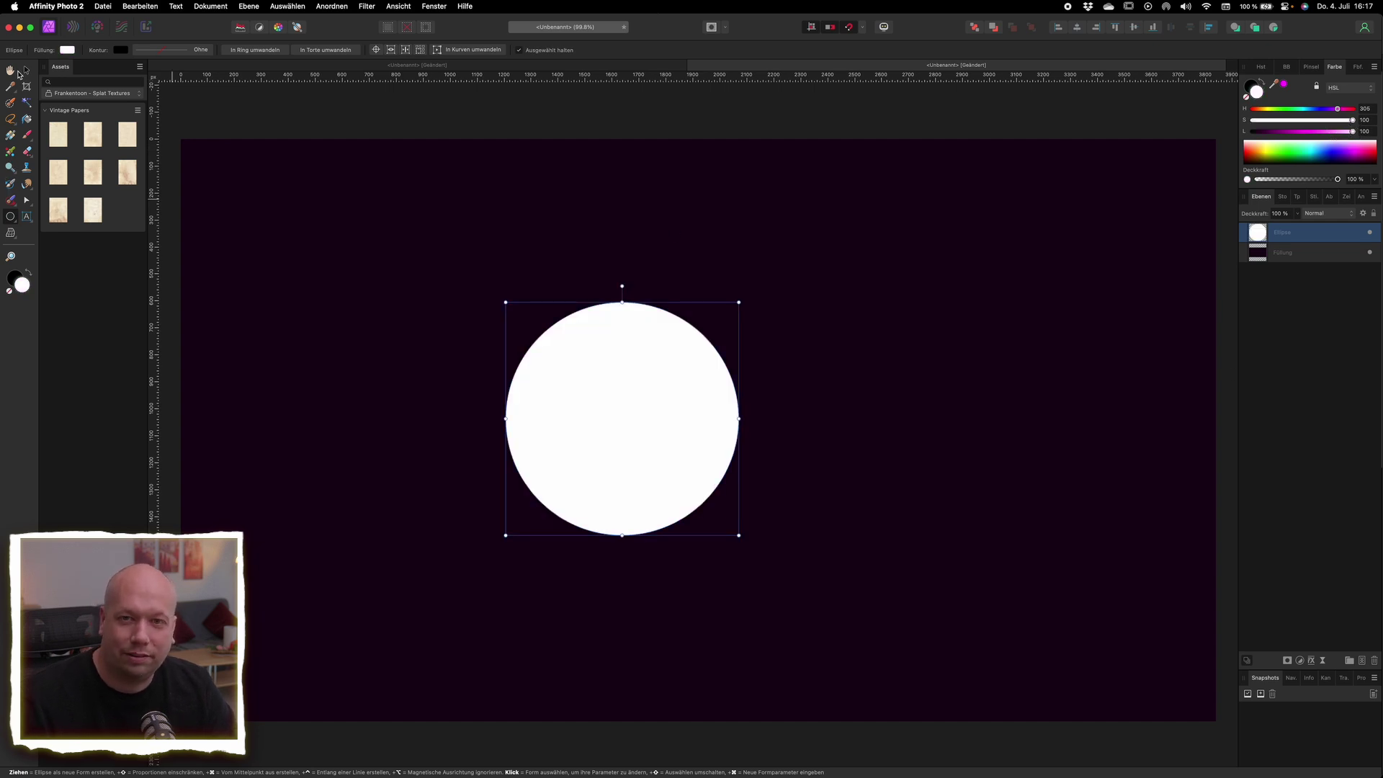
Centre the white circle horizontally and vertically on the canvas.
left_click(25, 70)
left_click_drag(604, 382, 648, 394)
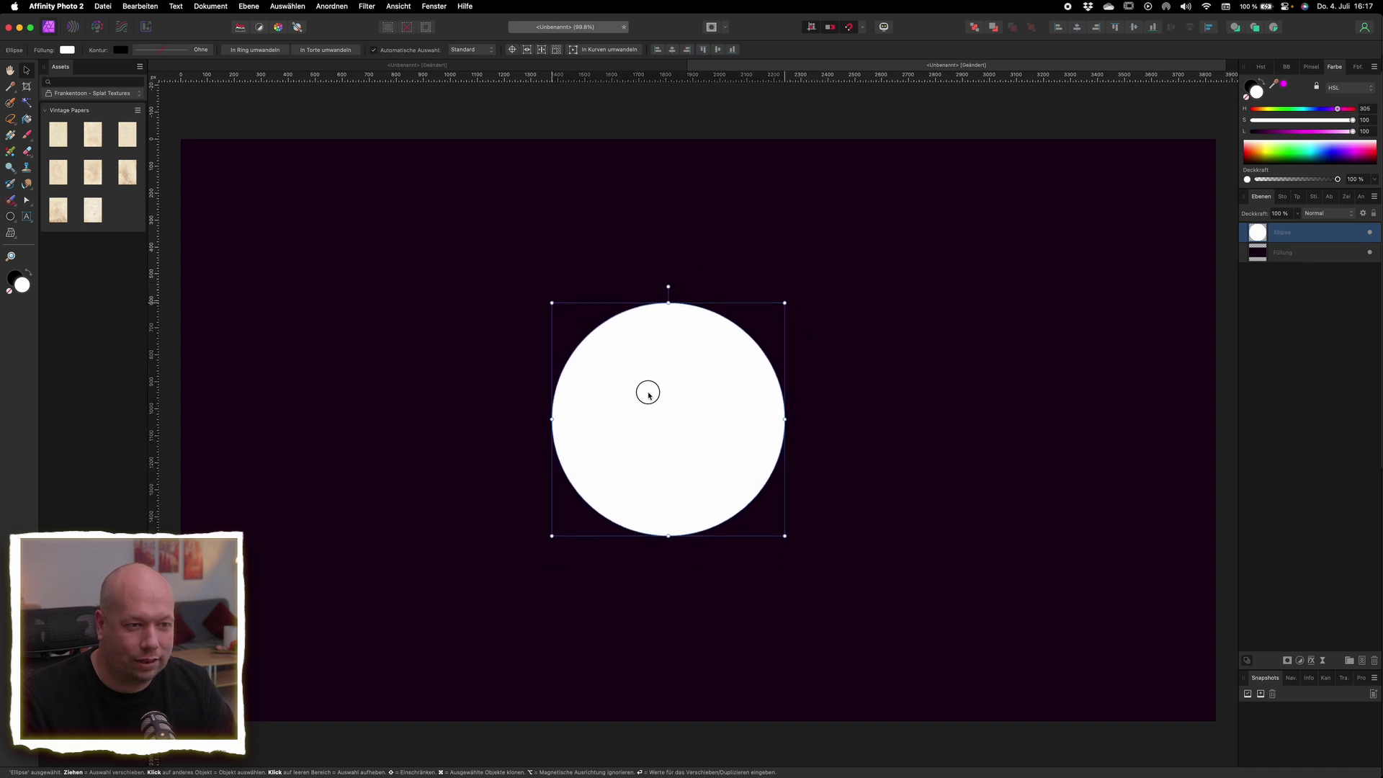
left_click(1078, 27)
left_click(1134, 27)
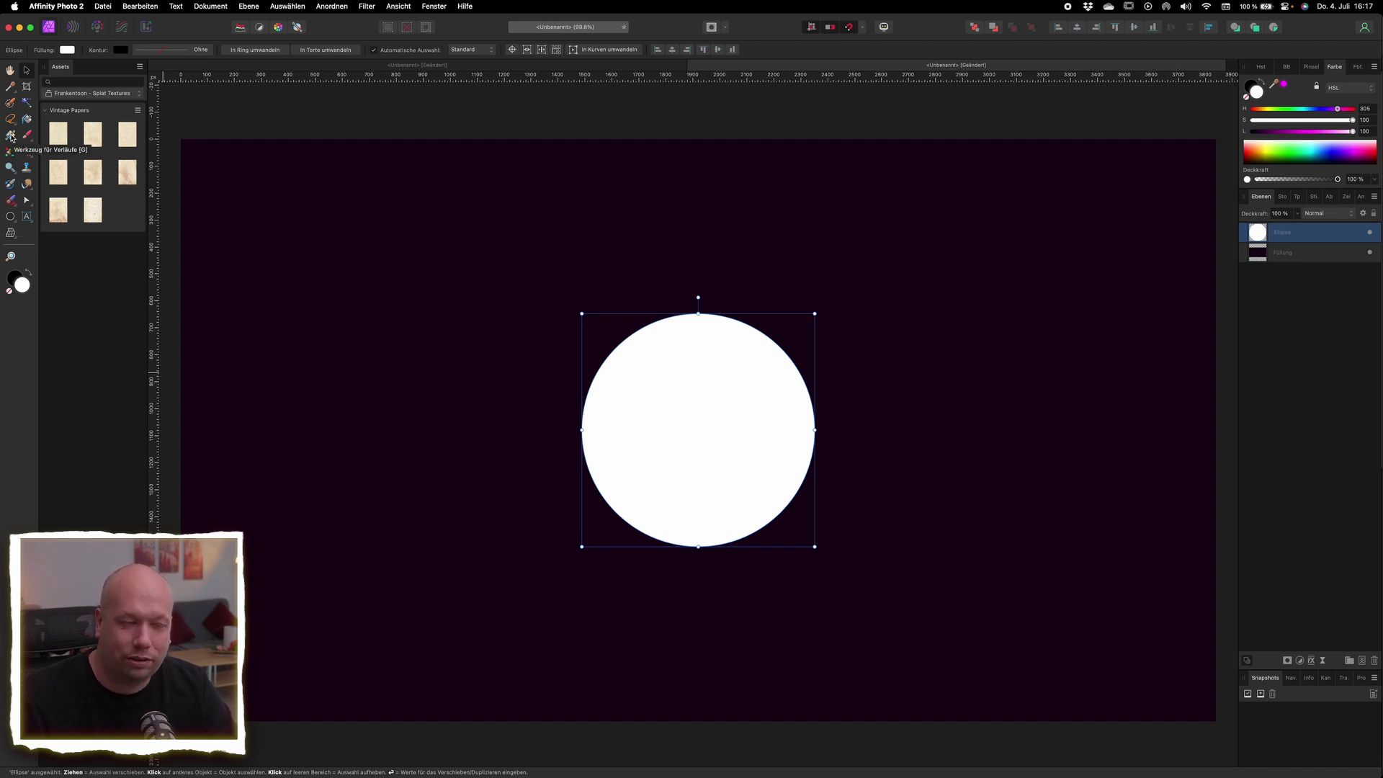
Give the circle an elliptical white-to-black gradient running from its centre outward.
left_click(11, 135)
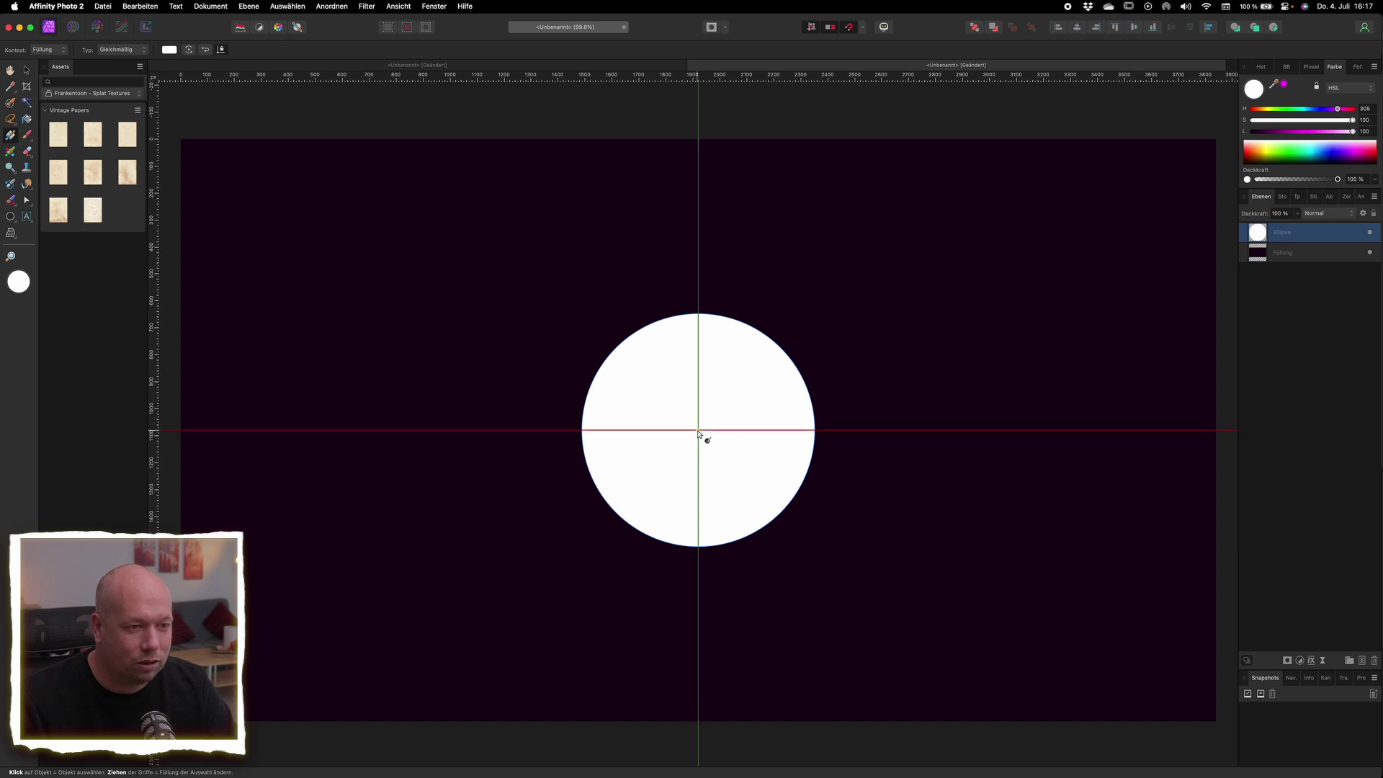
left_click_drag(698, 431, 815, 430)
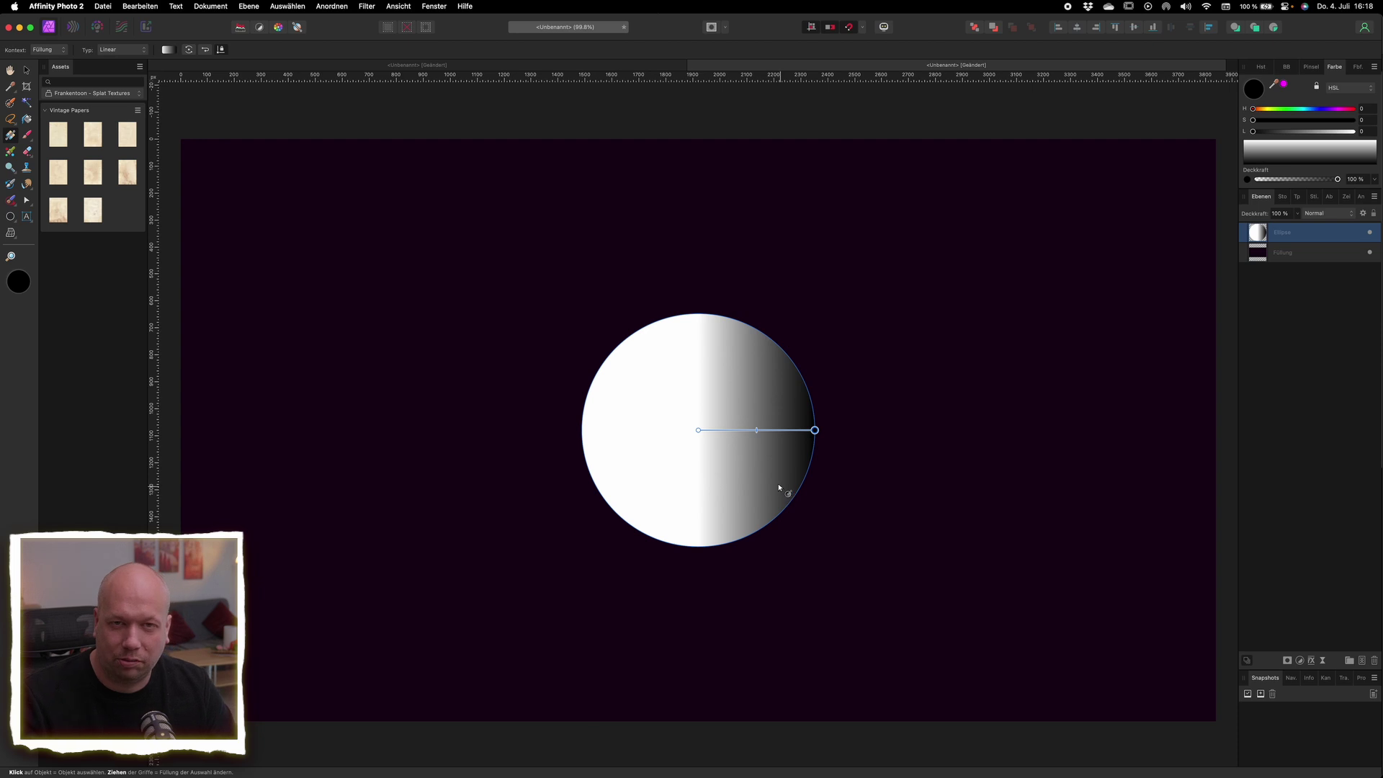
left_click(123, 51)
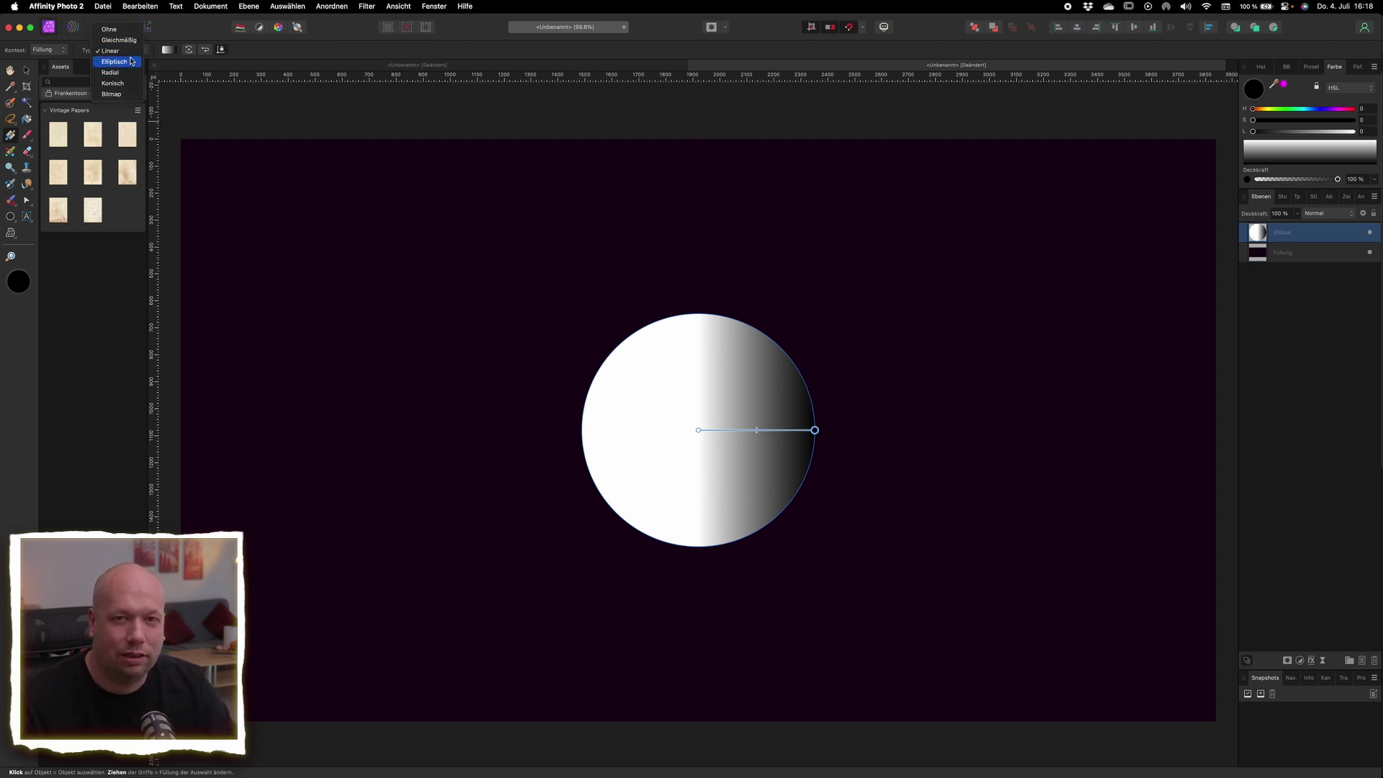
left_click(115, 62)
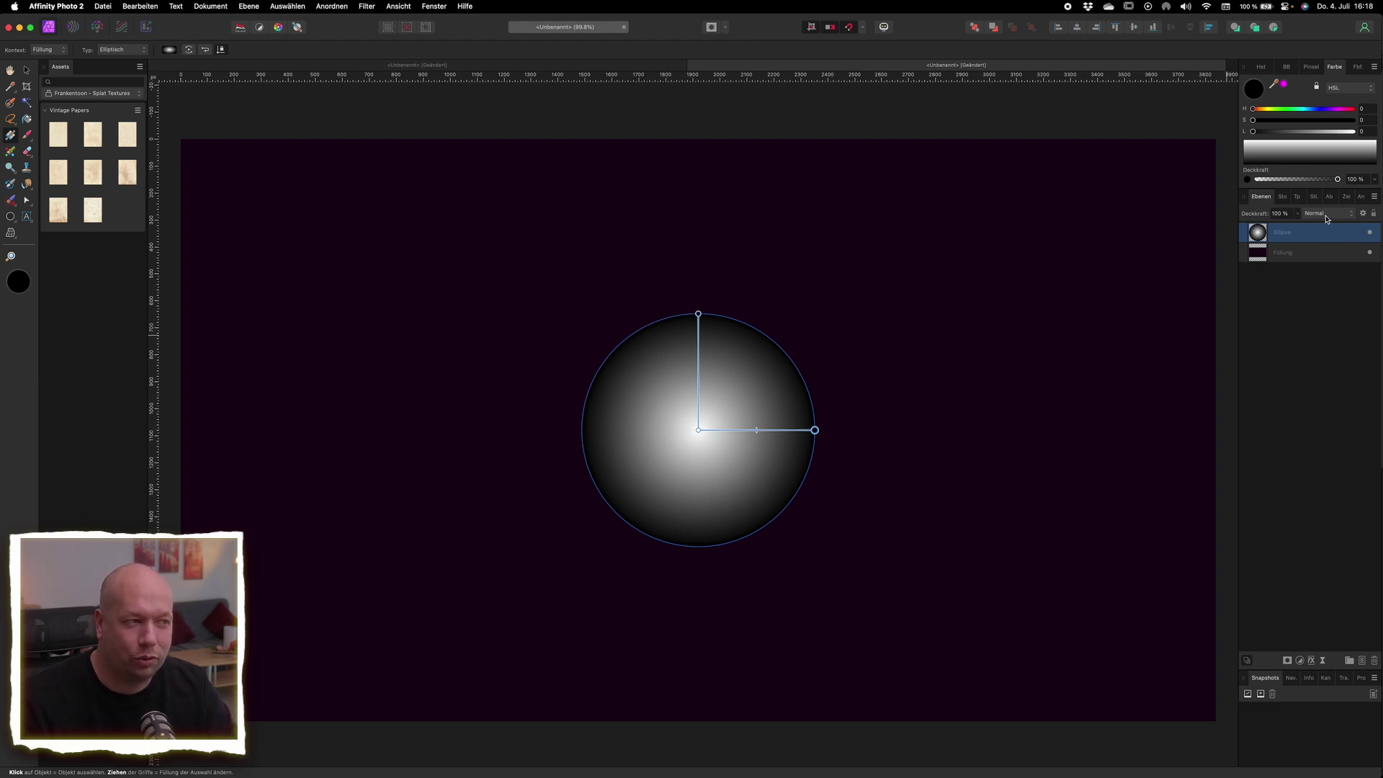
Set the circle's blend mode to Farben abwedeln (colour dodge), nudge it, and deselect.
left_click(1327, 214)
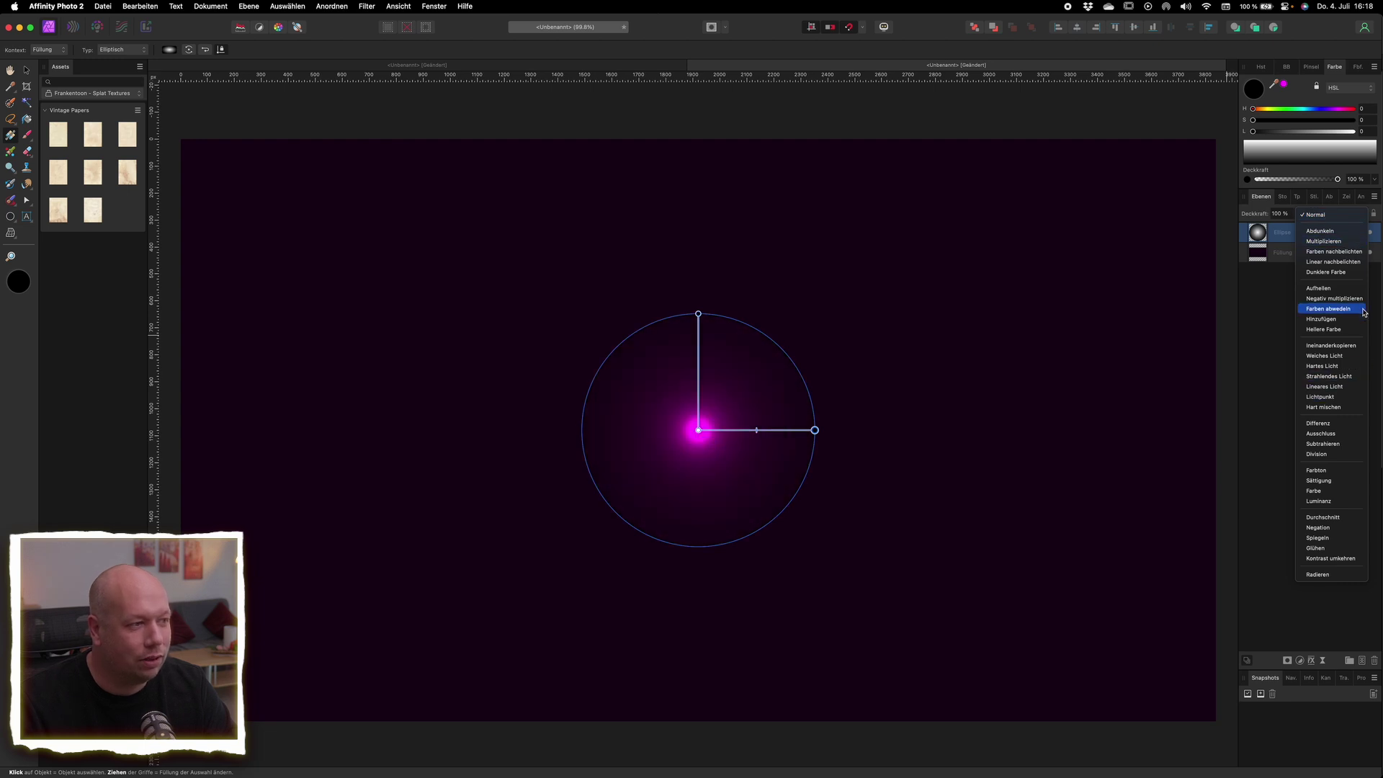
left_click(1329, 308)
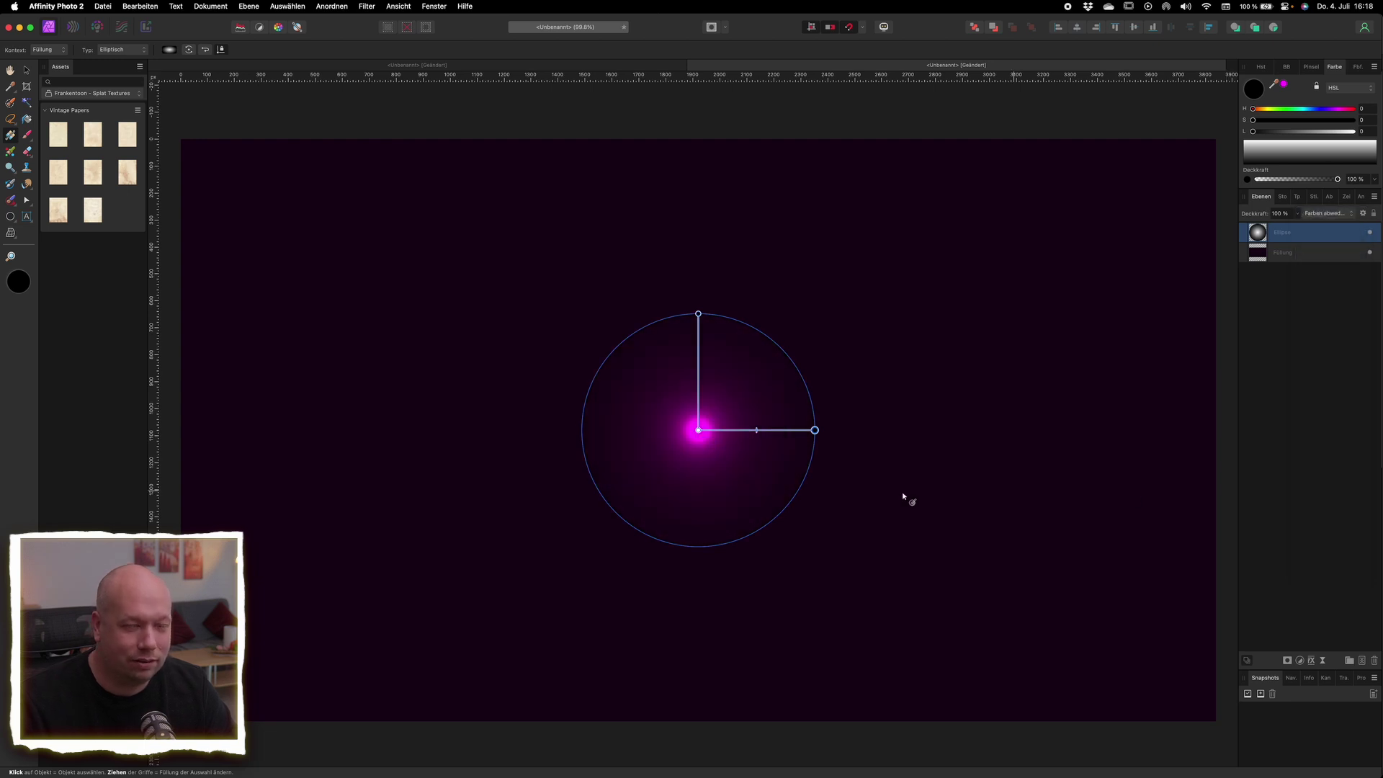
left_click(27, 71)
left_click(426, 485)
left_click_drag(715, 434, 702, 442)
key("super+d")
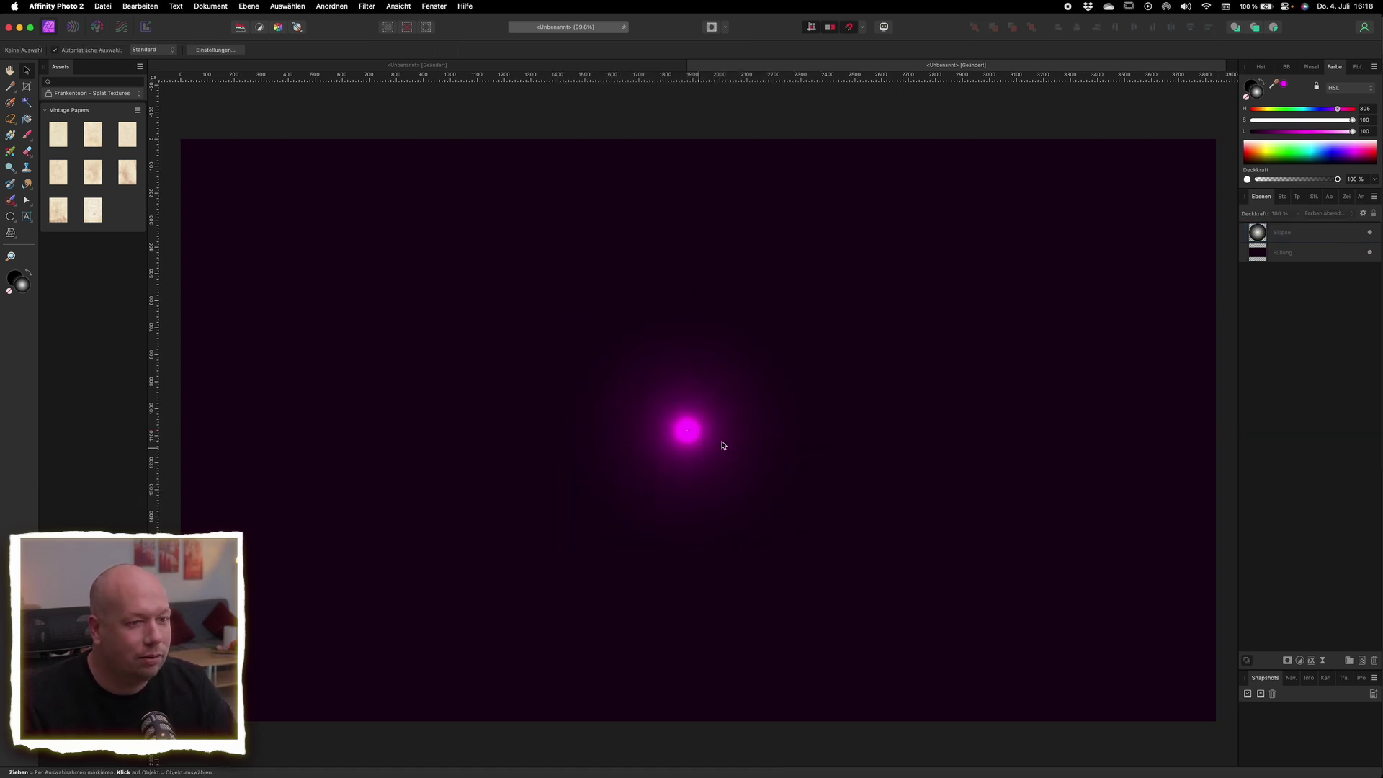
Change the glow gradient's centre stop from white to pale pink, HSL 305/100/95.
left_click(689, 438)
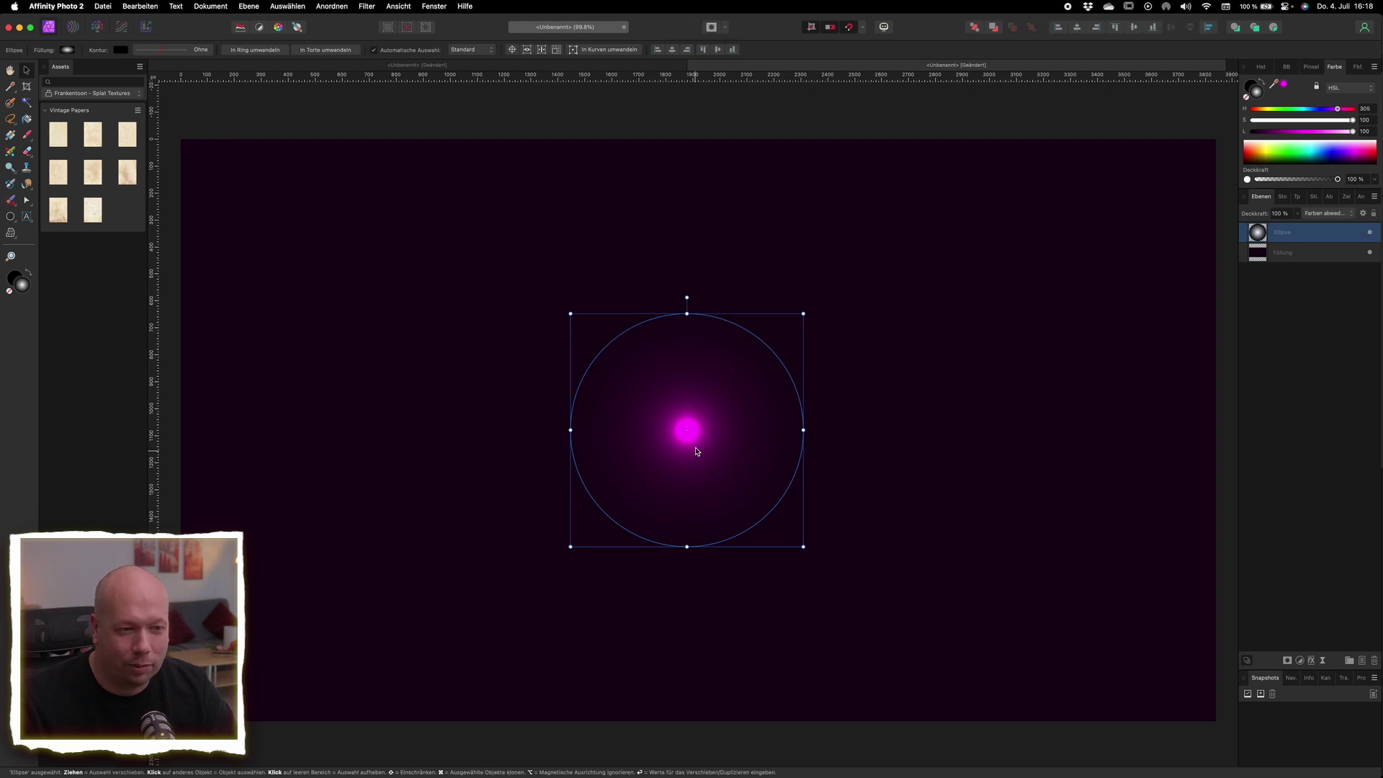
key("super+d")
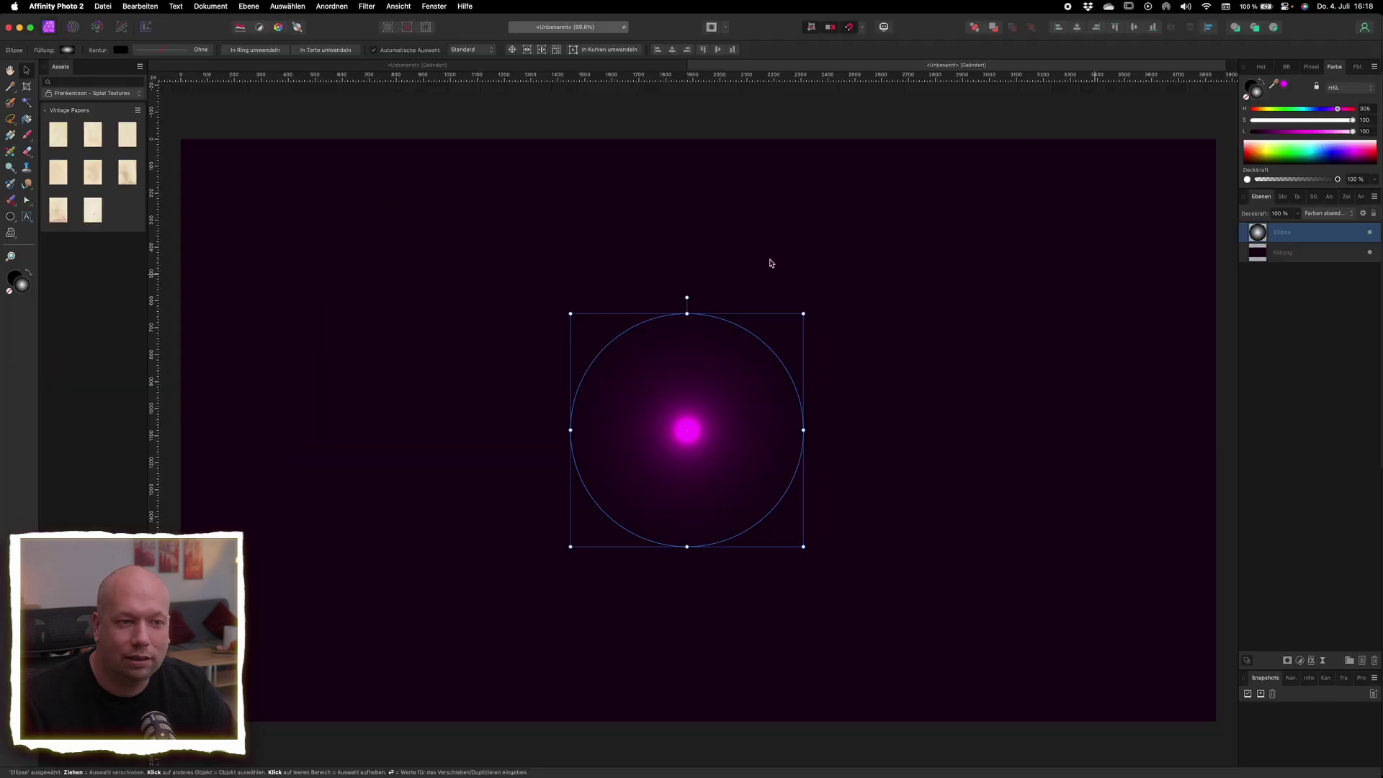
left_click(68, 50)
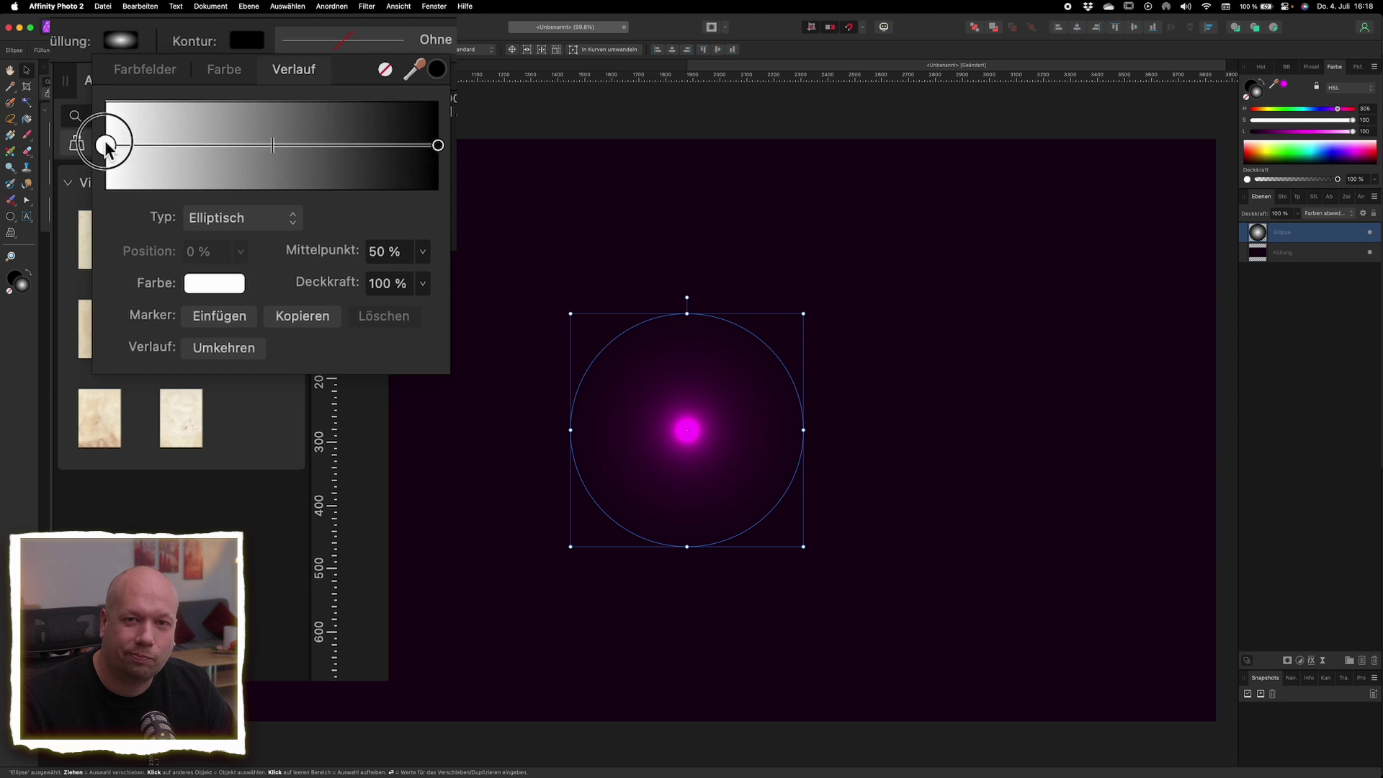
left_click(223, 286)
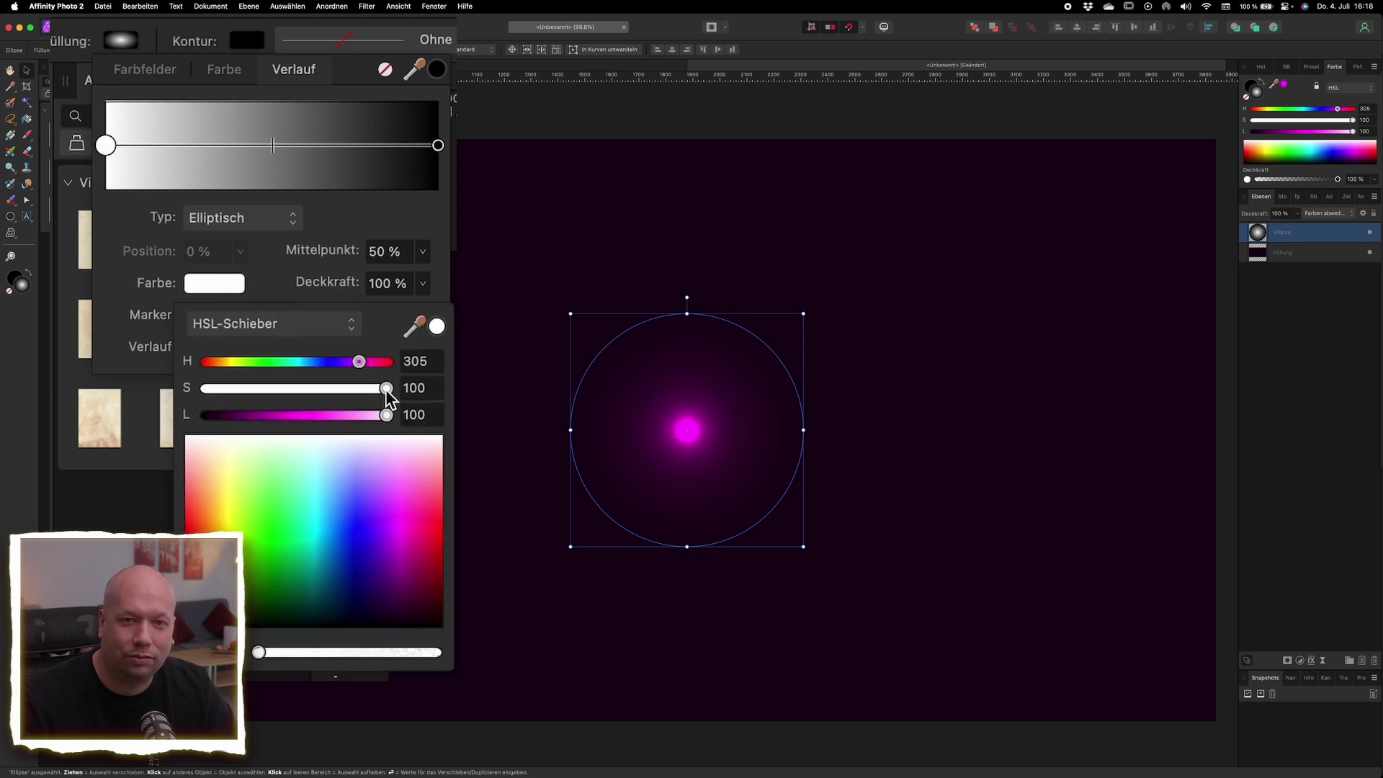
left_click_drag(388, 415, 378, 416)
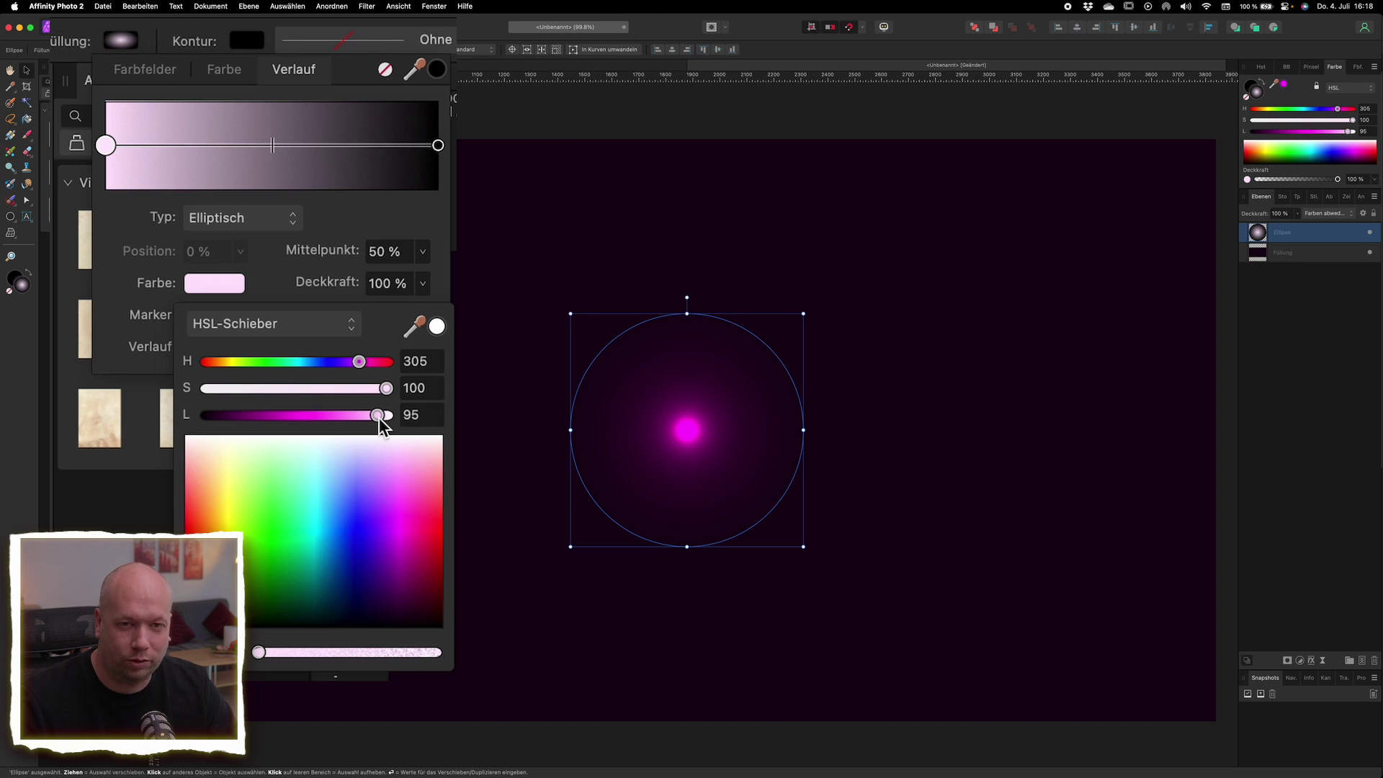
left_click(388, 405)
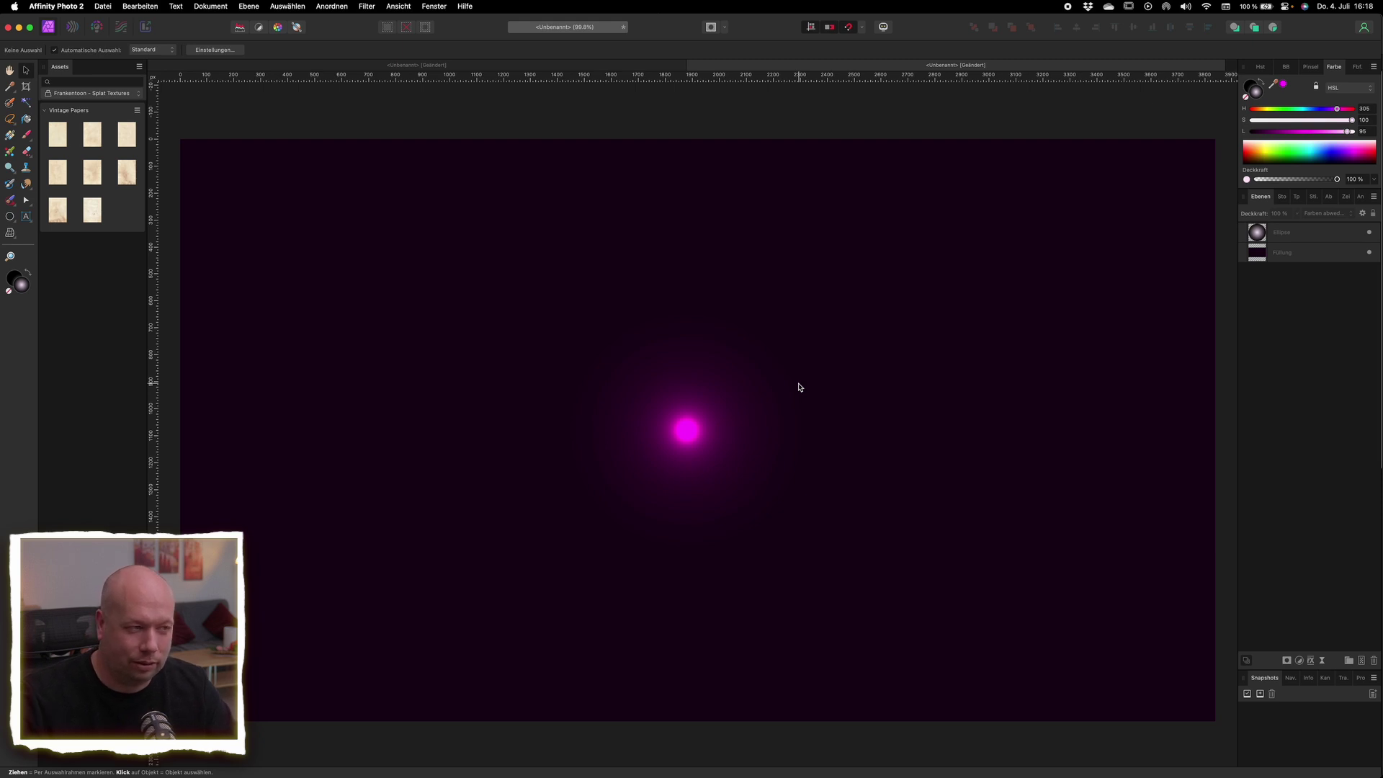
Move the magenta glow to the upper left and paste a large gradient circle at the centre.
left_click_drag(655, 415, 336, 233)
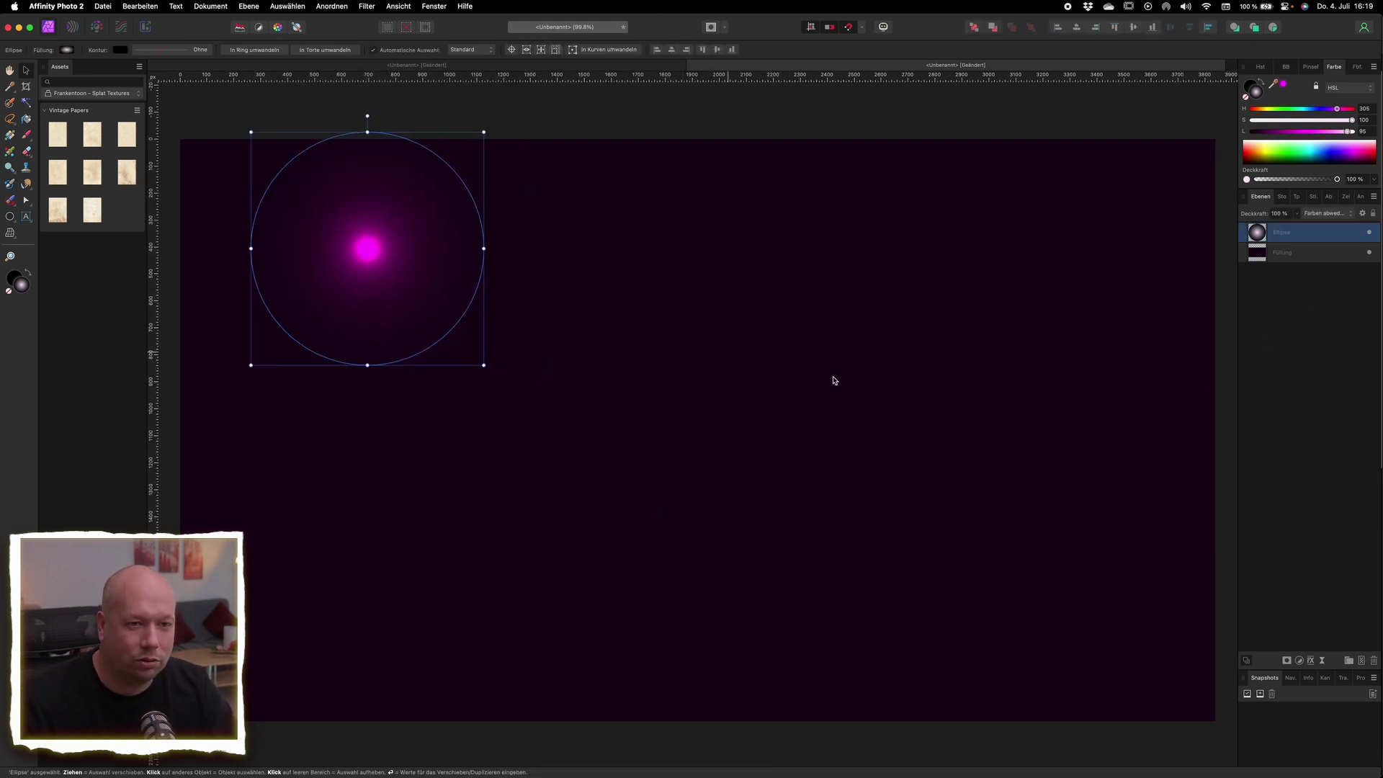
left_click(772, 504)
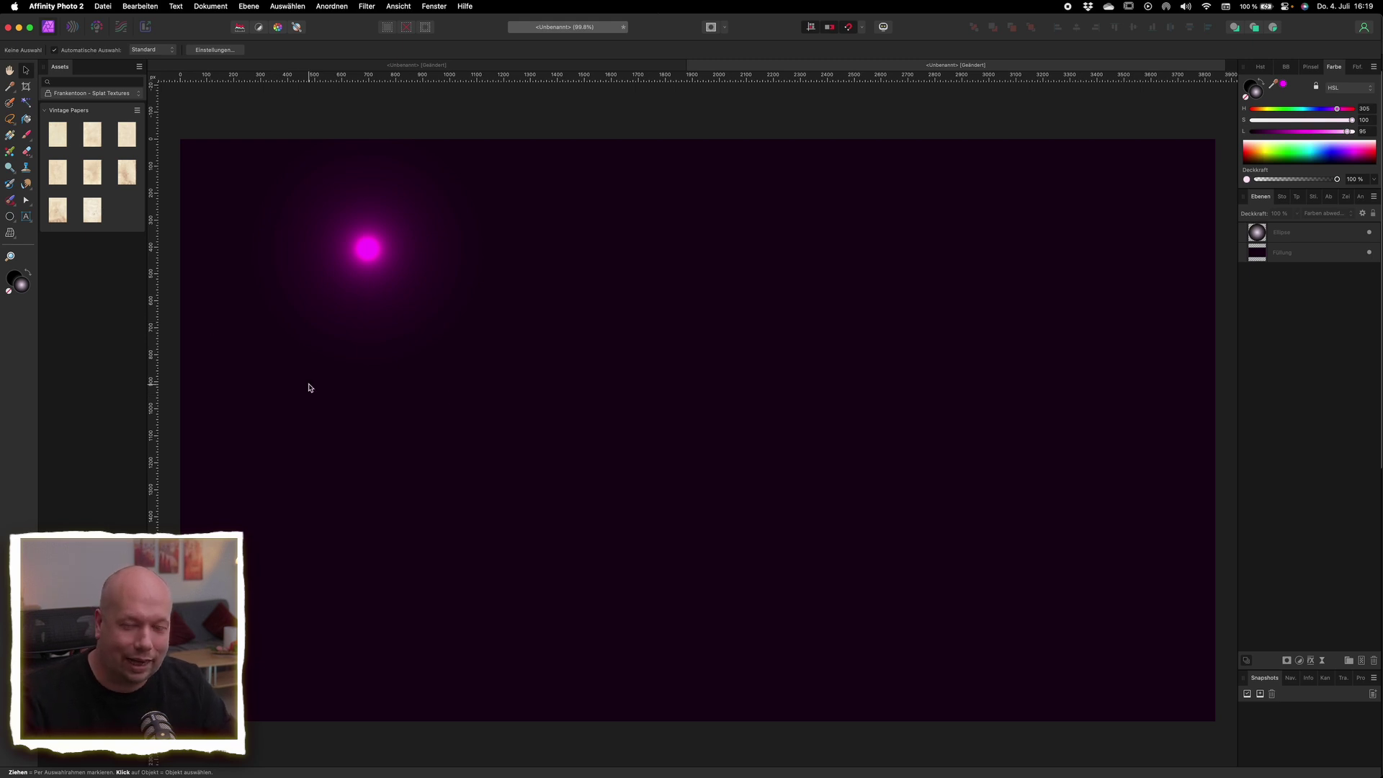
key("super+v")
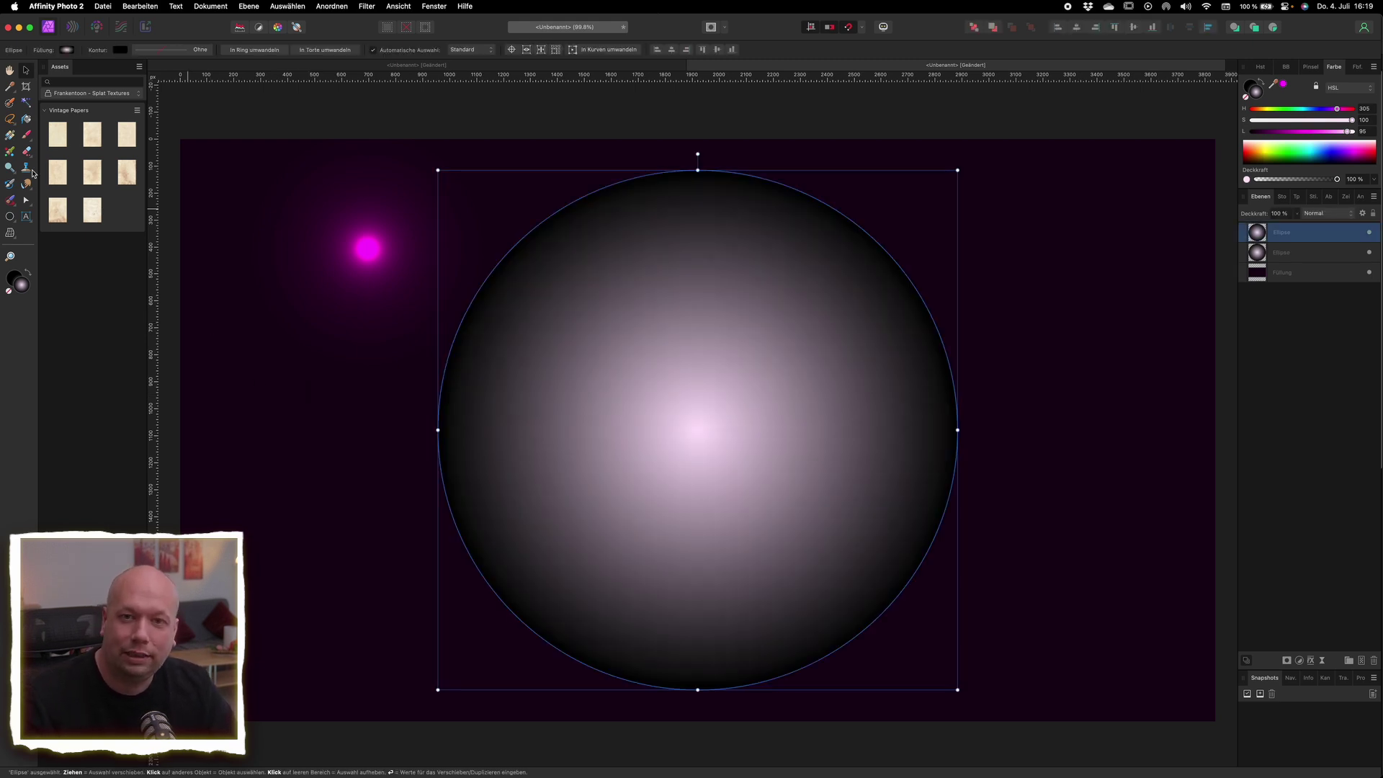
left_click(11, 136)
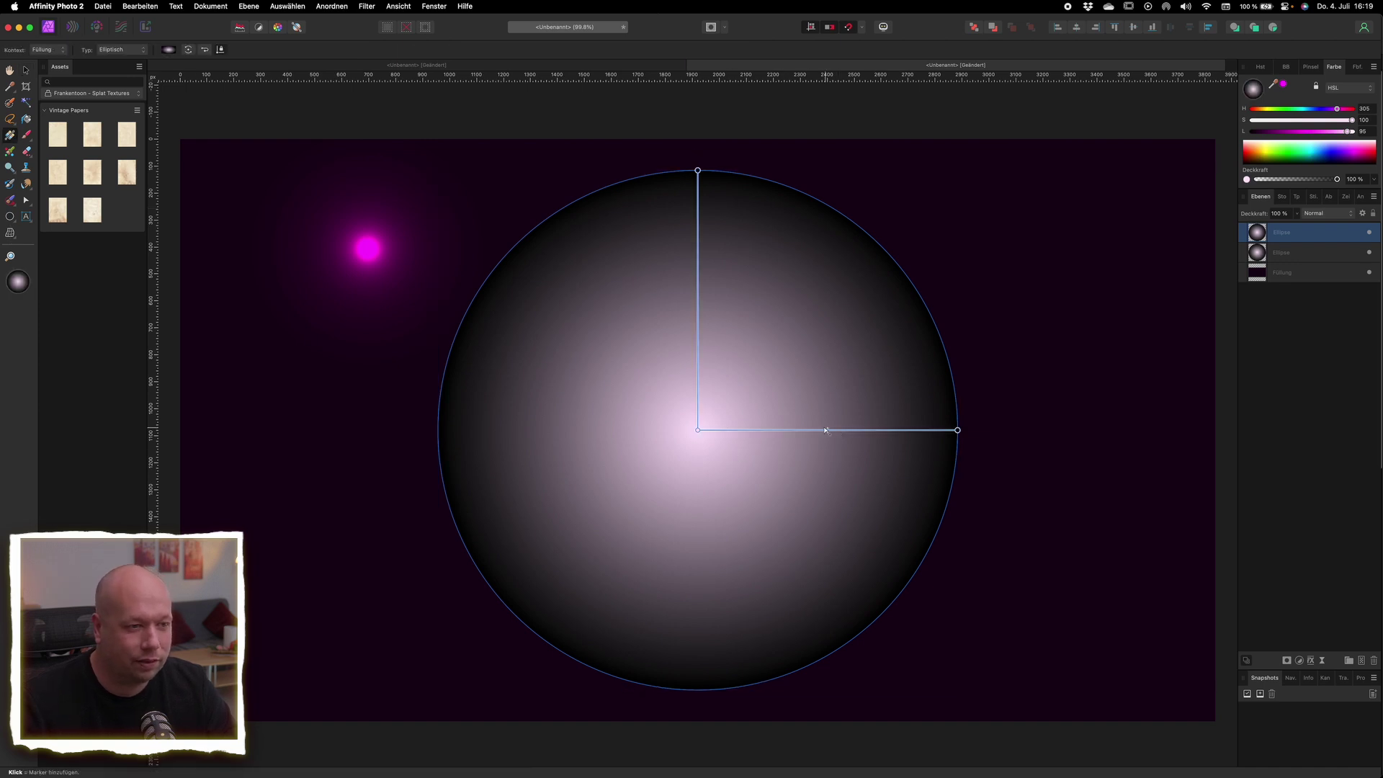
left_click(168, 49)
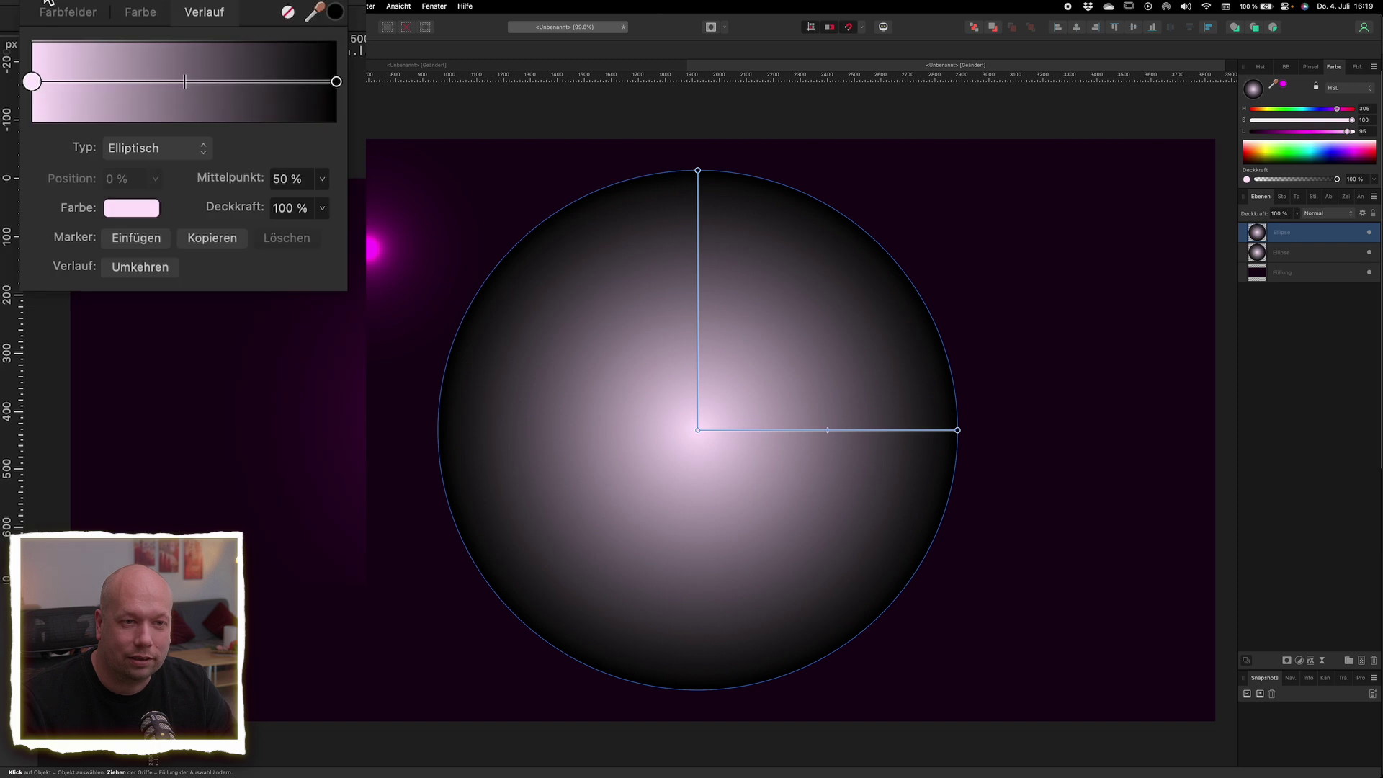
Rework the large circle's gradient: black start, near-white stop moved to ~88%, midpoint shifted outward.
left_click(128, 245)
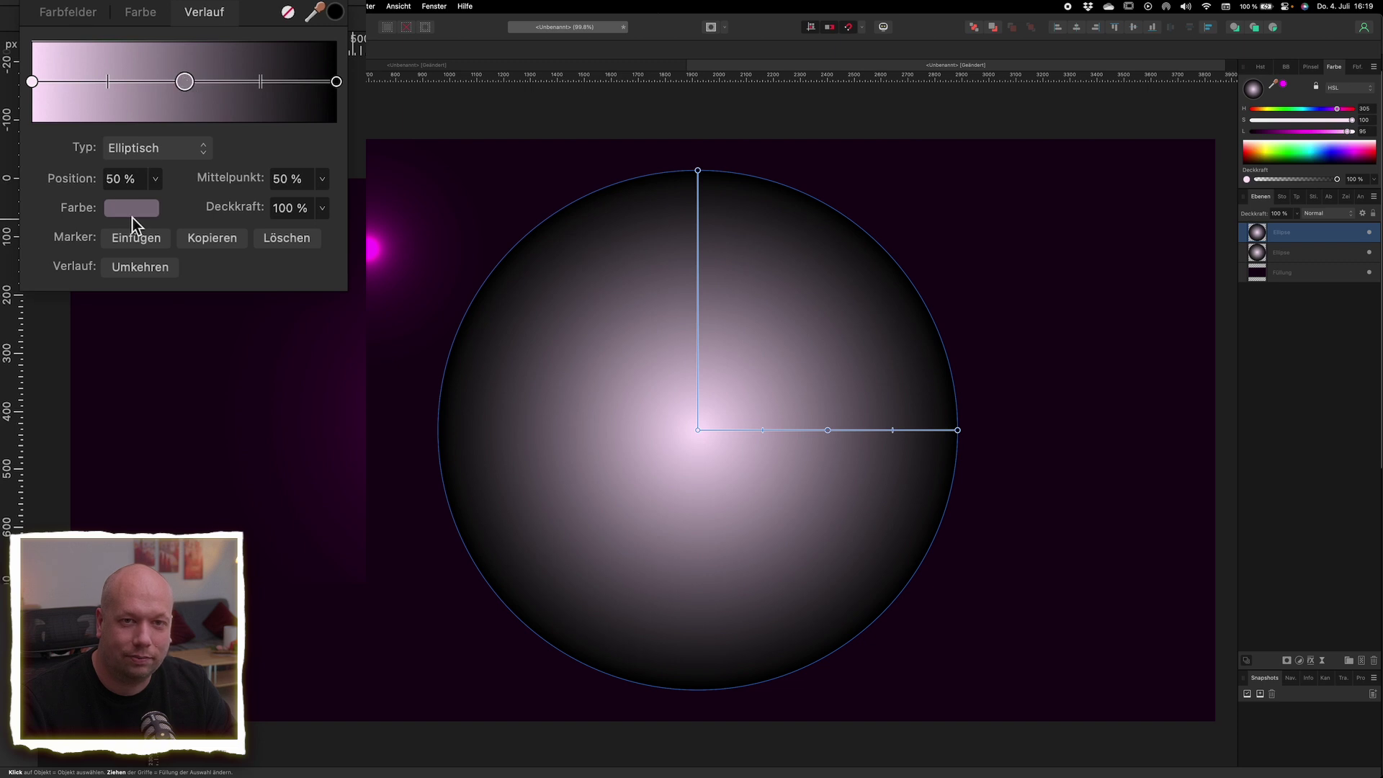
left_click(137, 210)
left_click_drag(210, 324, 283, 328)
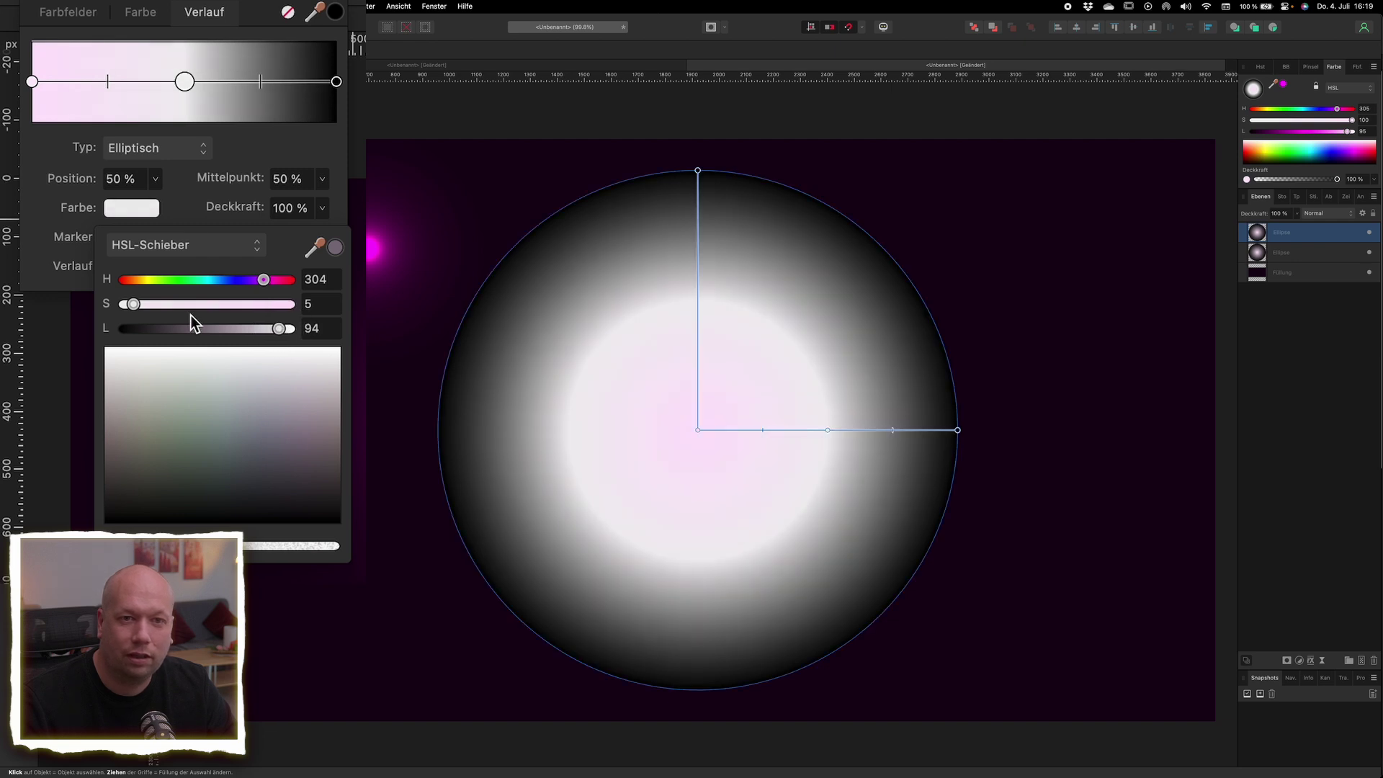
left_click(31, 82)
left_click(124, 209)
left_click_drag(209, 328, 31, 328)
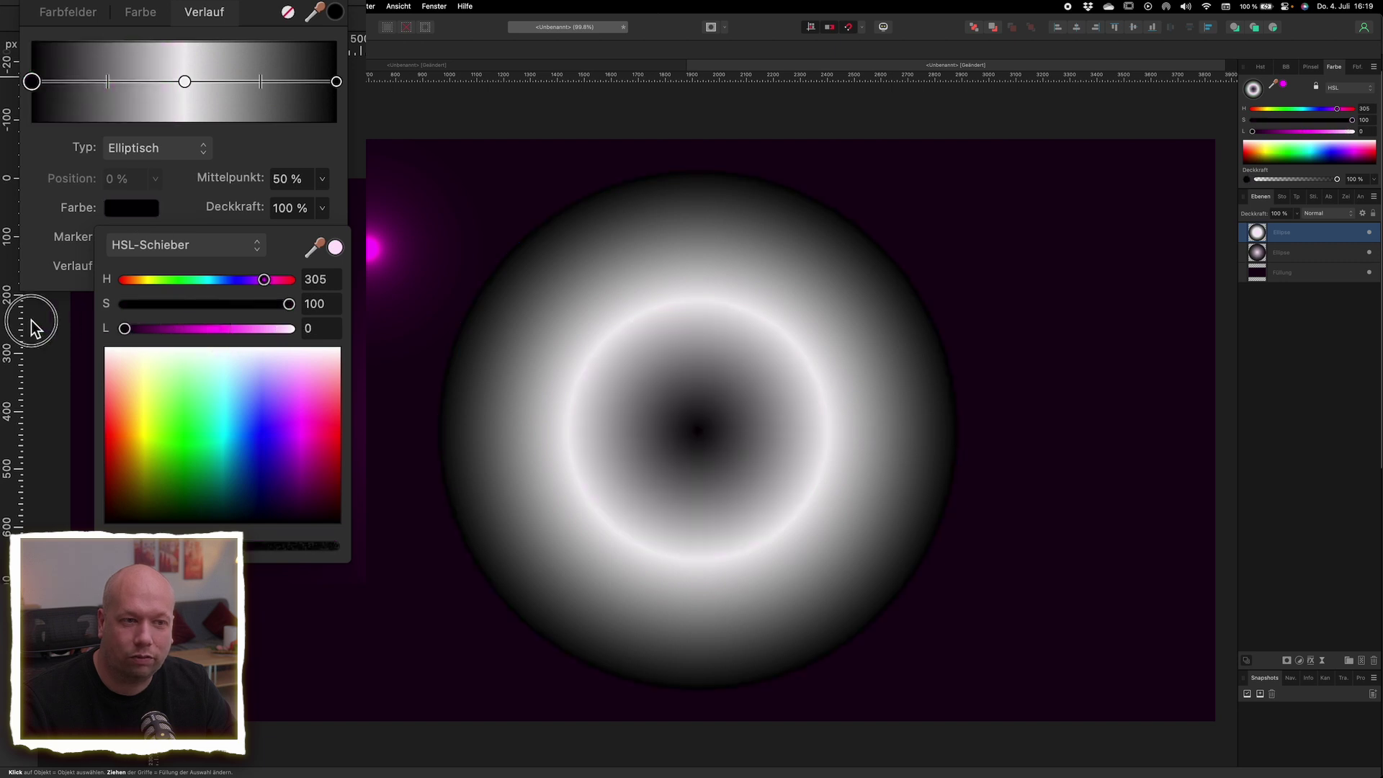
left_click_drag(185, 82, 298, 88)
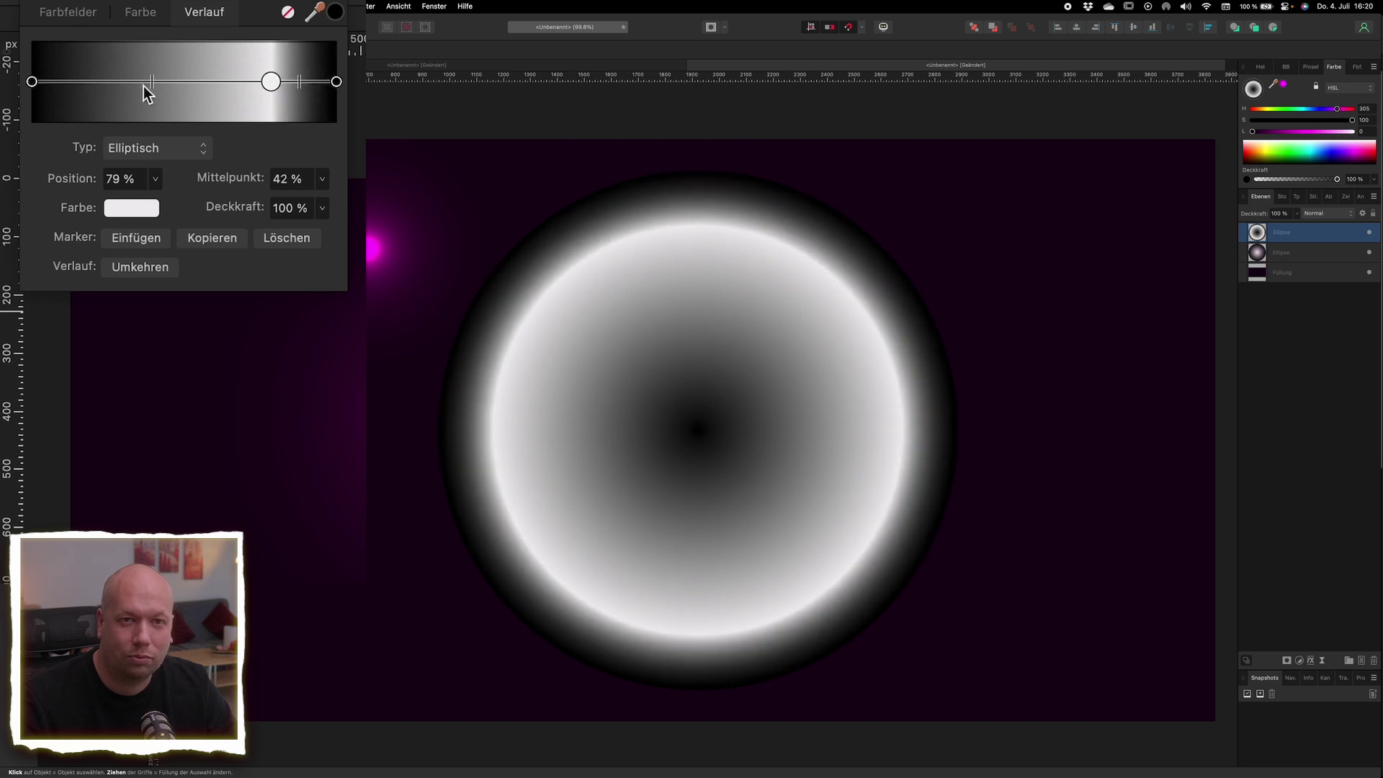
left_click_drag(150, 83, 296, 84)
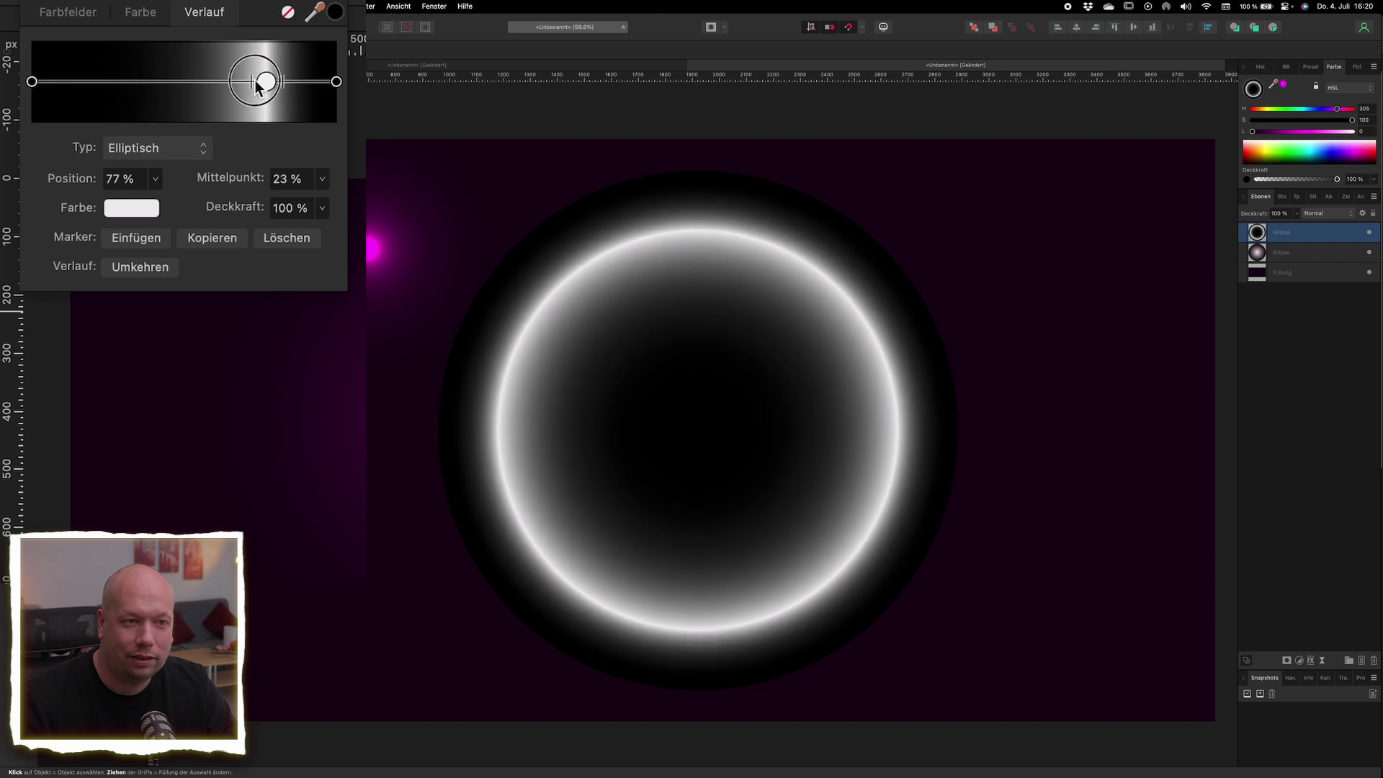
left_click_drag(296, 84, 299, 81)
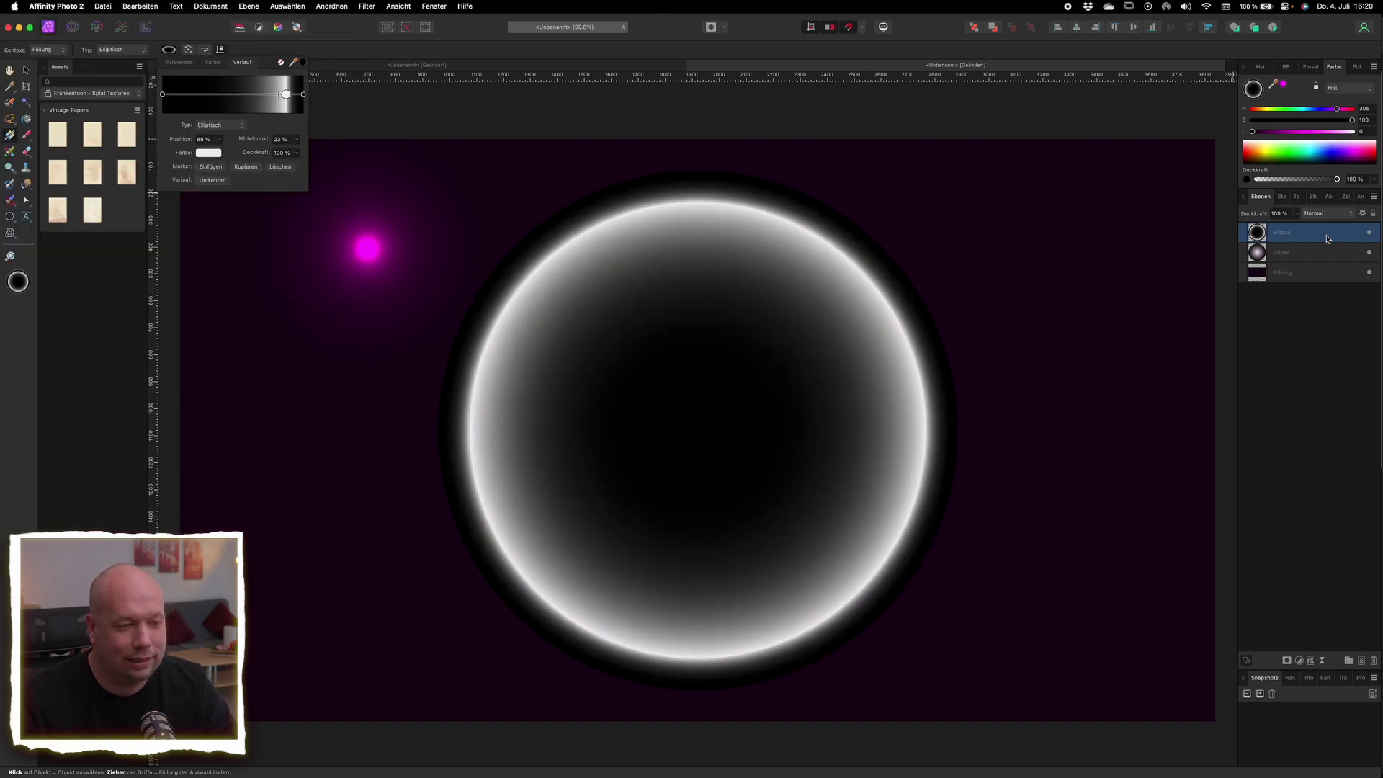
Set the ring layer to Farben abwedeln (colour dodge) and slightly nudge its gradient midpoint.
left_click(1333, 213)
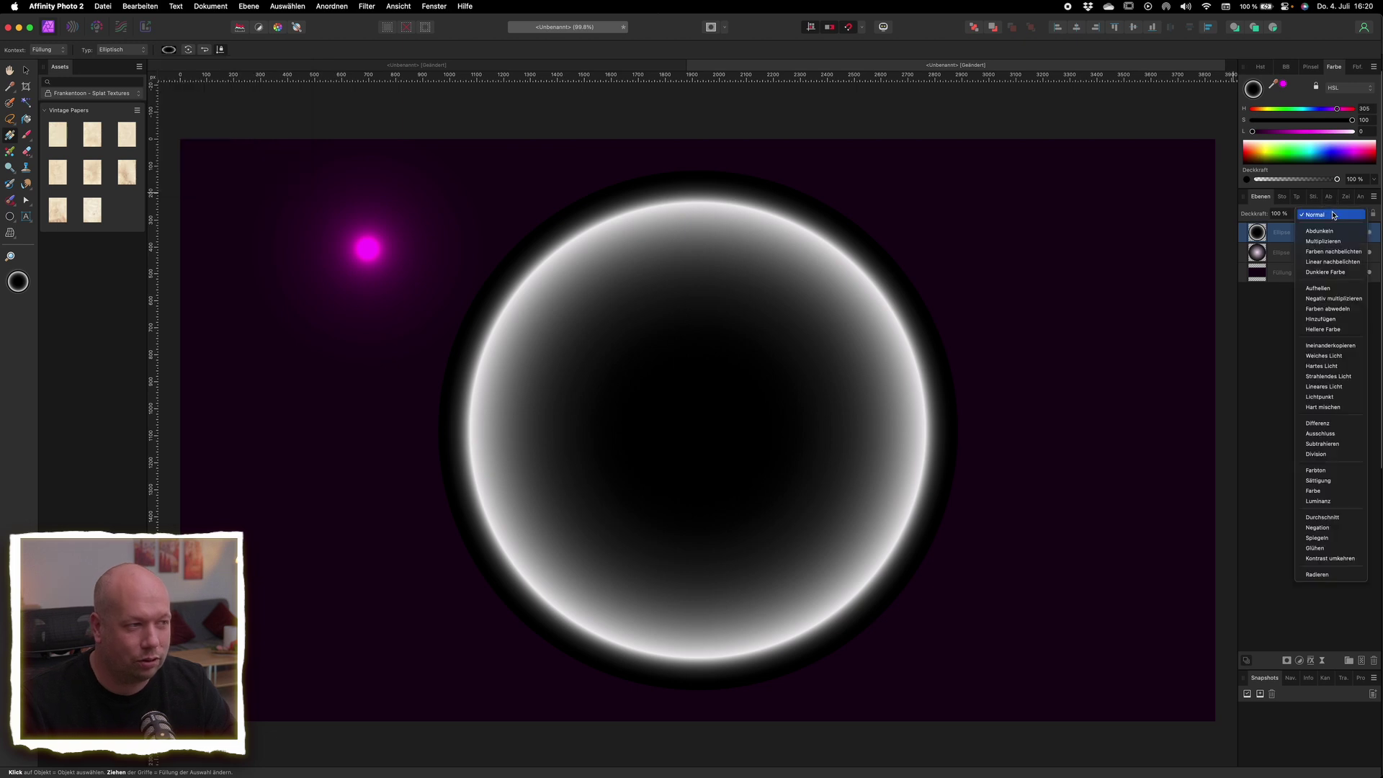
left_click(1346, 311)
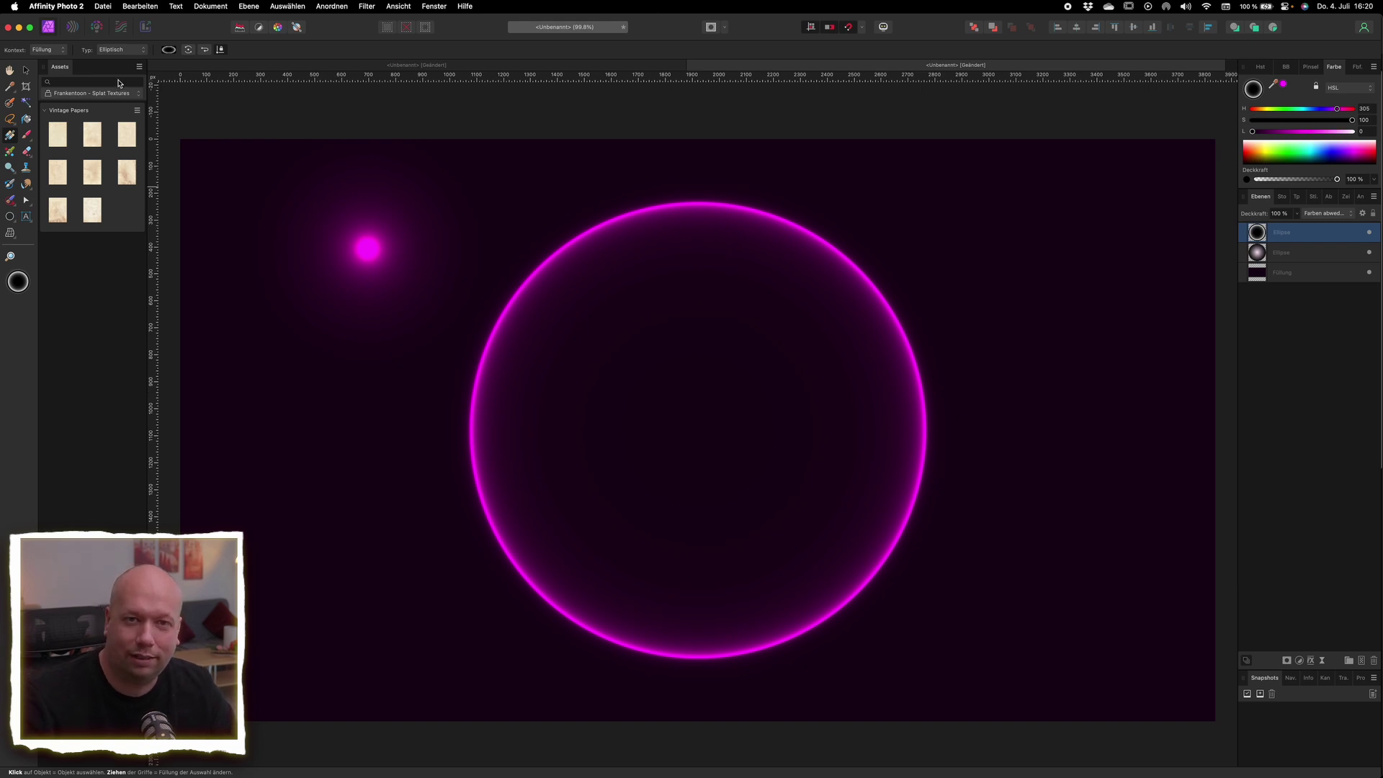
left_click(168, 49)
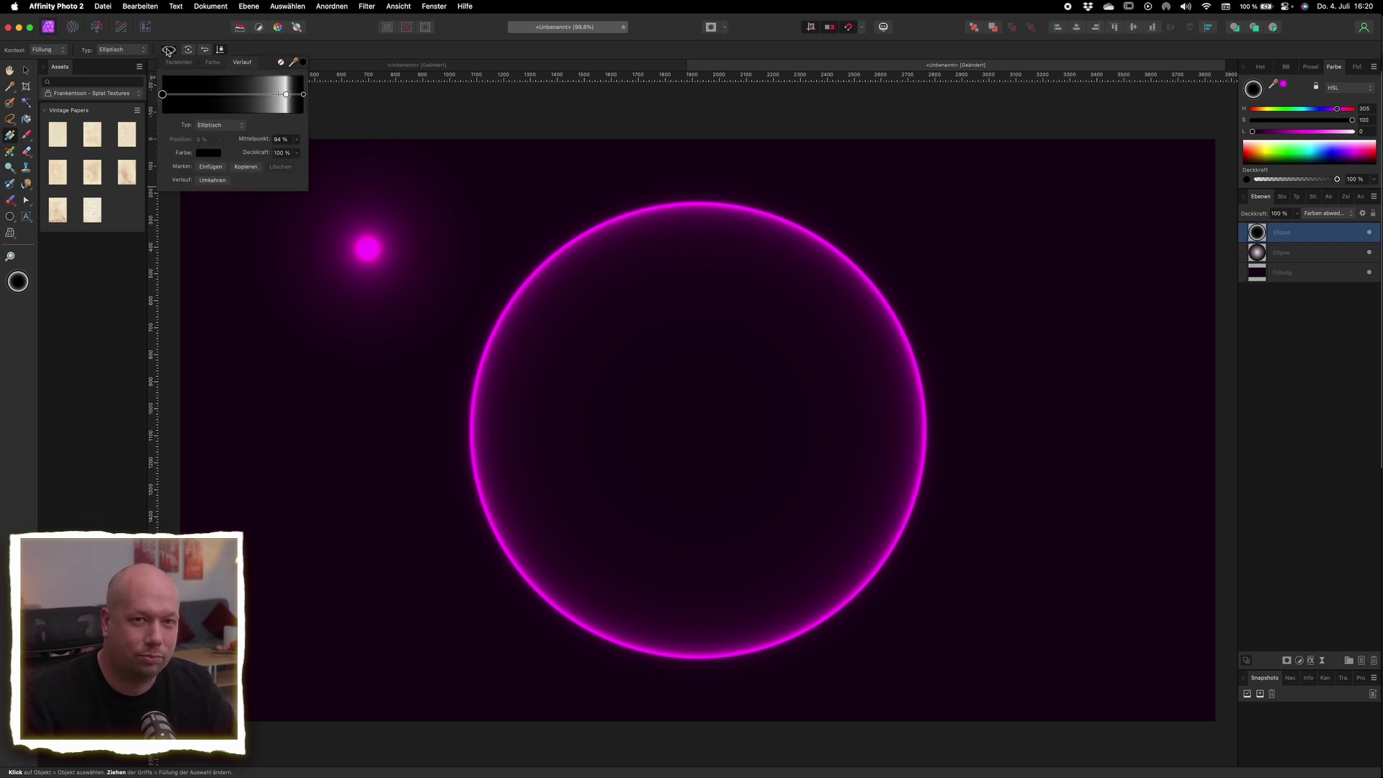
left_click(291, 98)
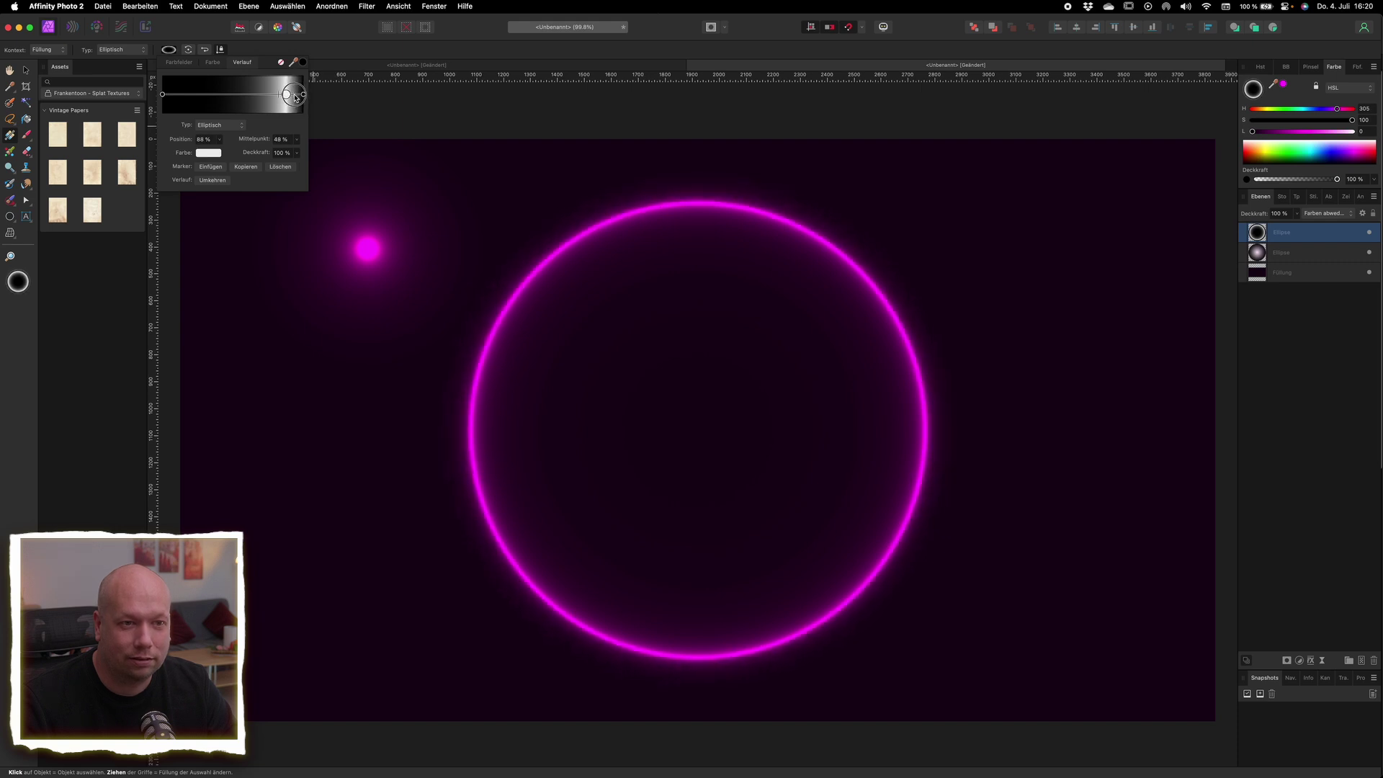
left_click_drag(296, 98, 296, 98)
left_click(280, 99)
left_click(1320, 368)
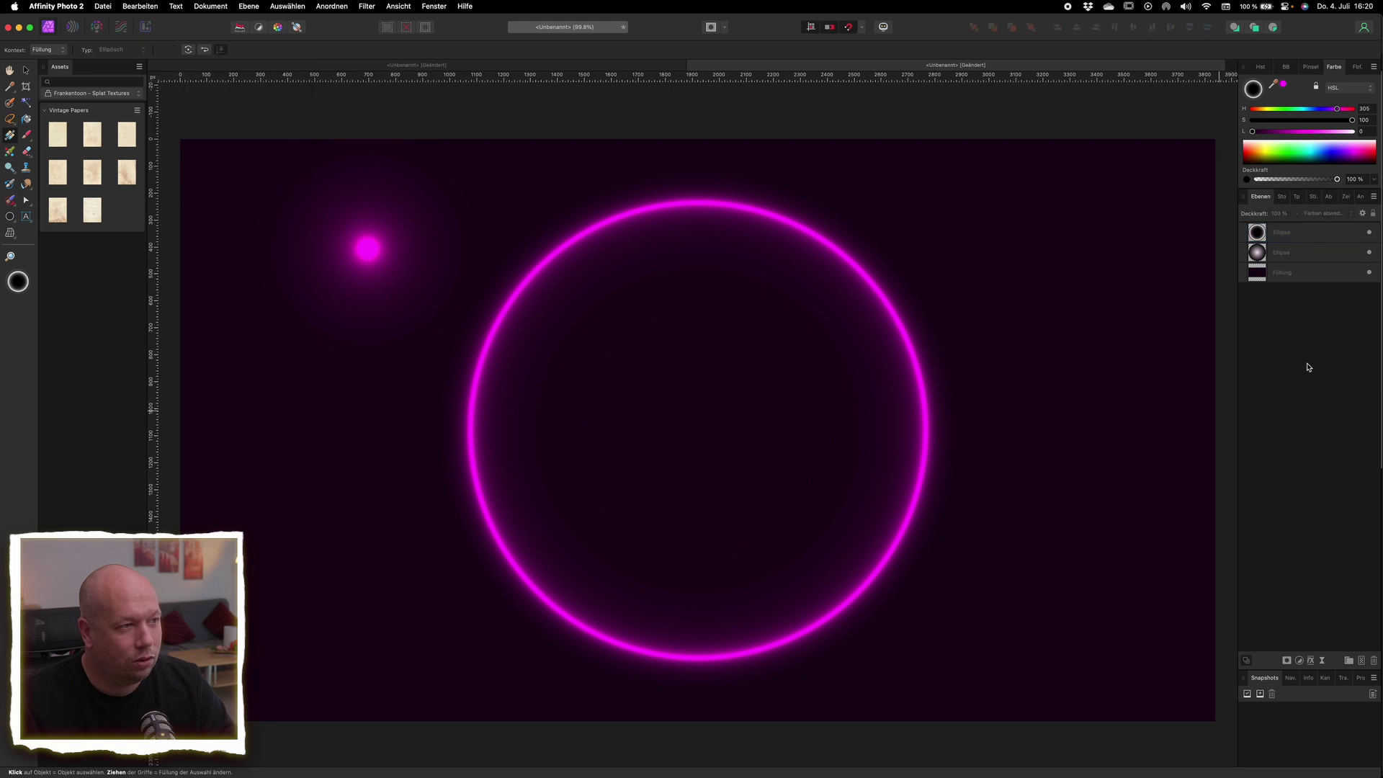
Select the small glow ellipse and drag it onto the ring's lower-left edge.
left_click(1282, 255)
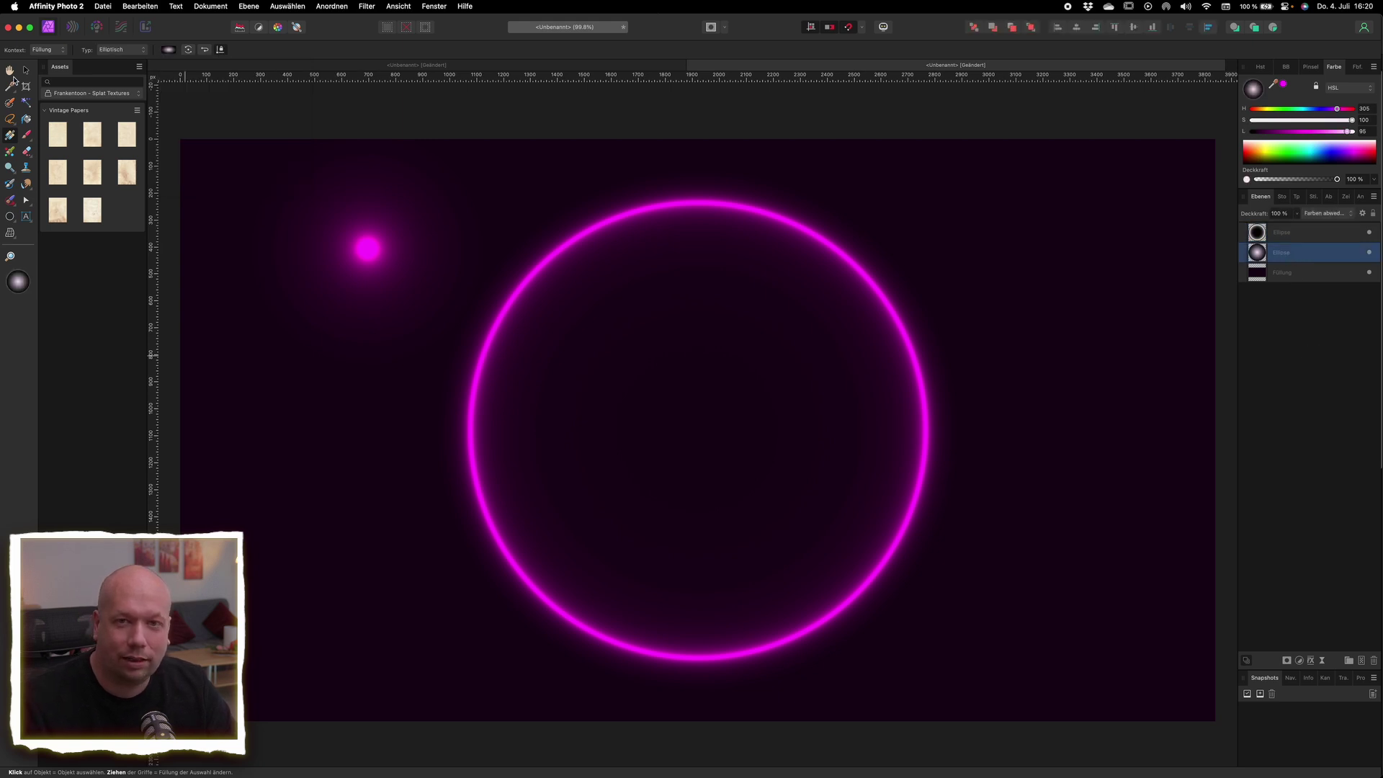
left_click(27, 72)
mouse_move(371, 252)
left_mouse_down()
mouse_move(332, 371)
mouse_move(346, 443)
left_mouse_up()
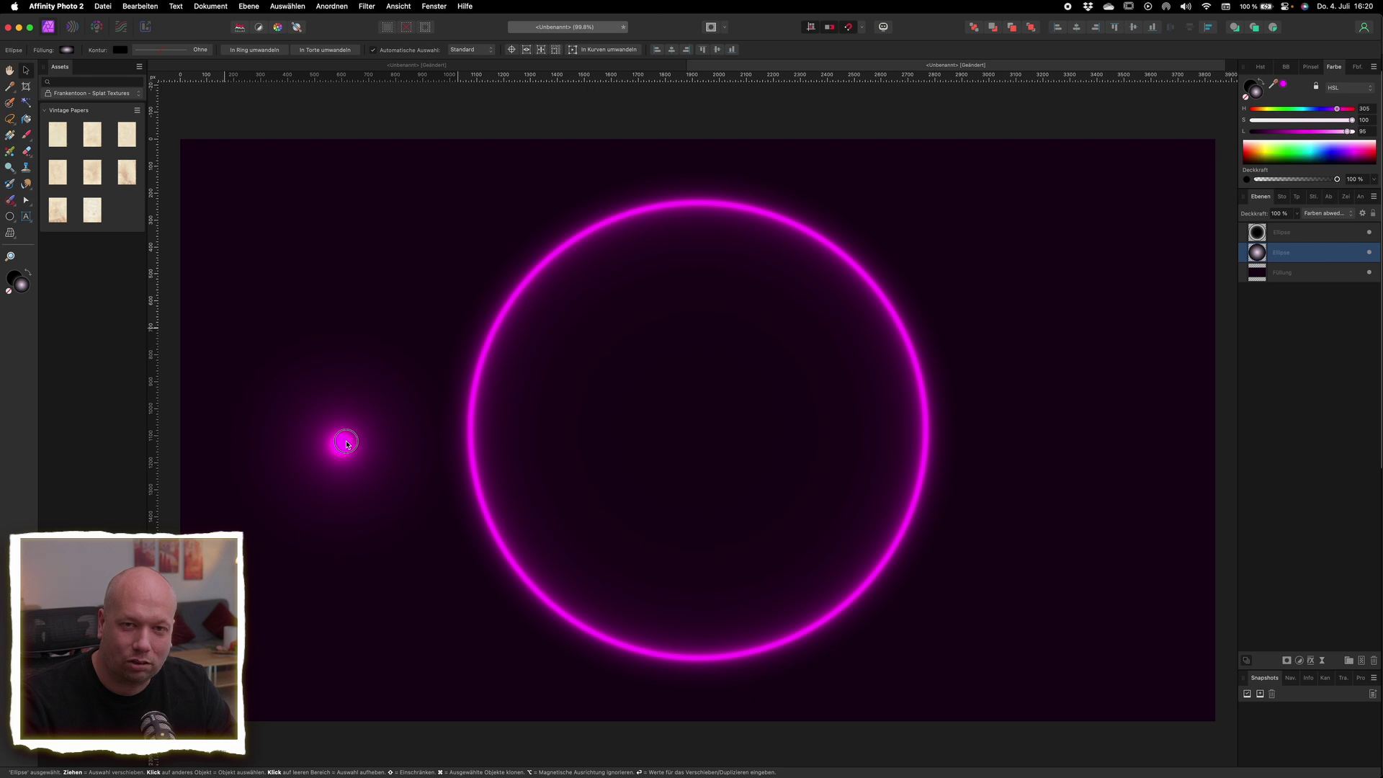
mouse_move(346, 444)
left_mouse_down()
mouse_move(376, 469)
mouse_move(451, 472)
left_mouse_up()
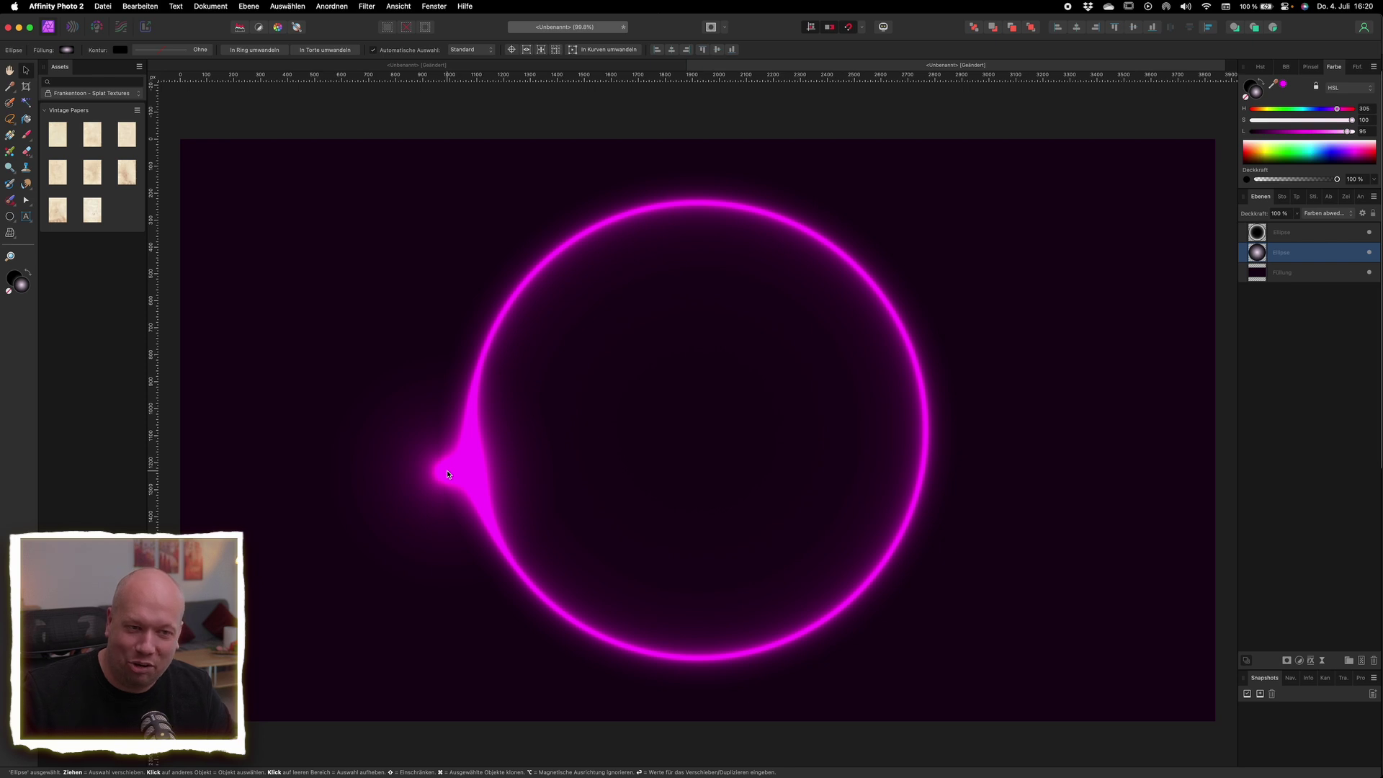
mouse_move(447, 472)
left_mouse_down()
mouse_move(513, 590)
mouse_move(602, 633)
mouse_move(771, 642)
mouse_move(886, 555)
mouse_move(925, 408)
mouse_move(880, 299)
mouse_move(787, 231)
mouse_move(607, 210)
mouse_move(475, 320)
mouse_move(441, 500)
mouse_move(502, 589)
left_mouse_up()
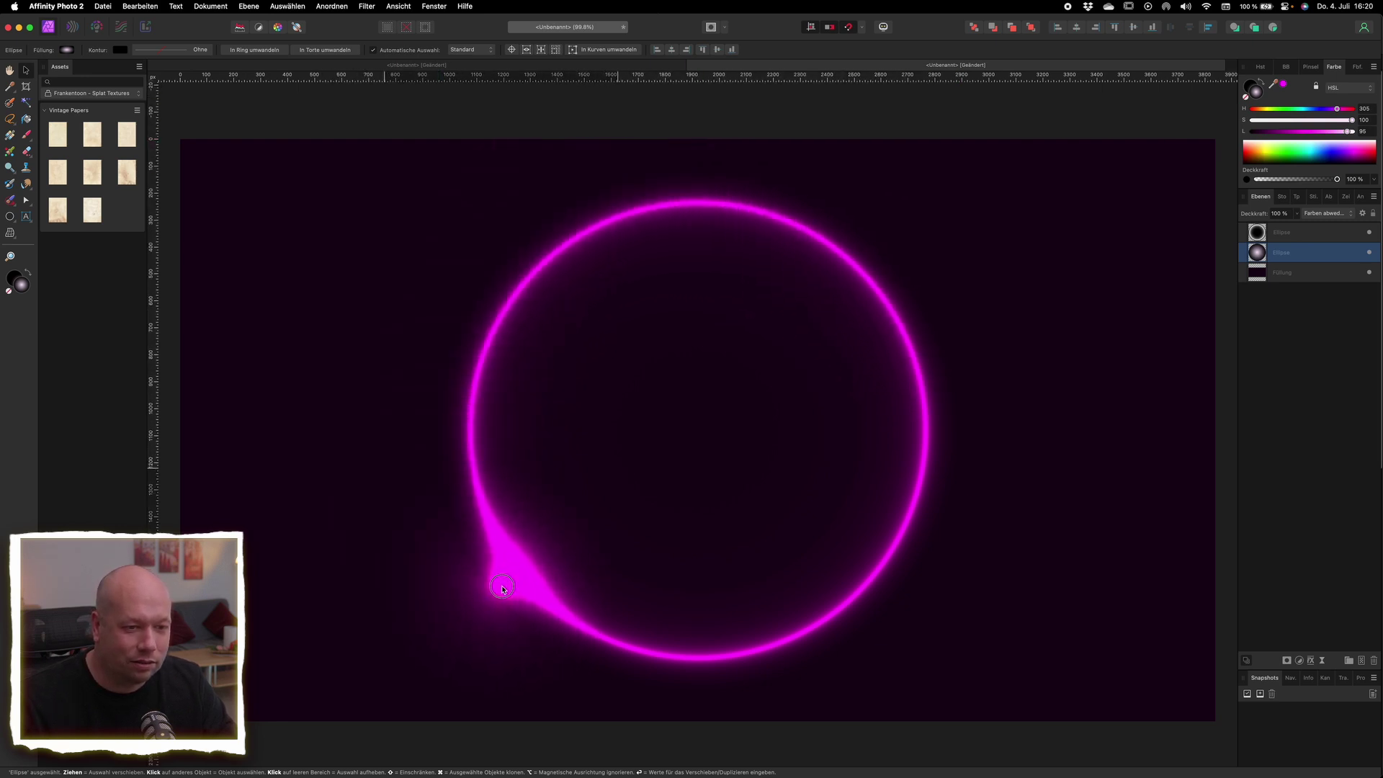
left_click(1343, 354)
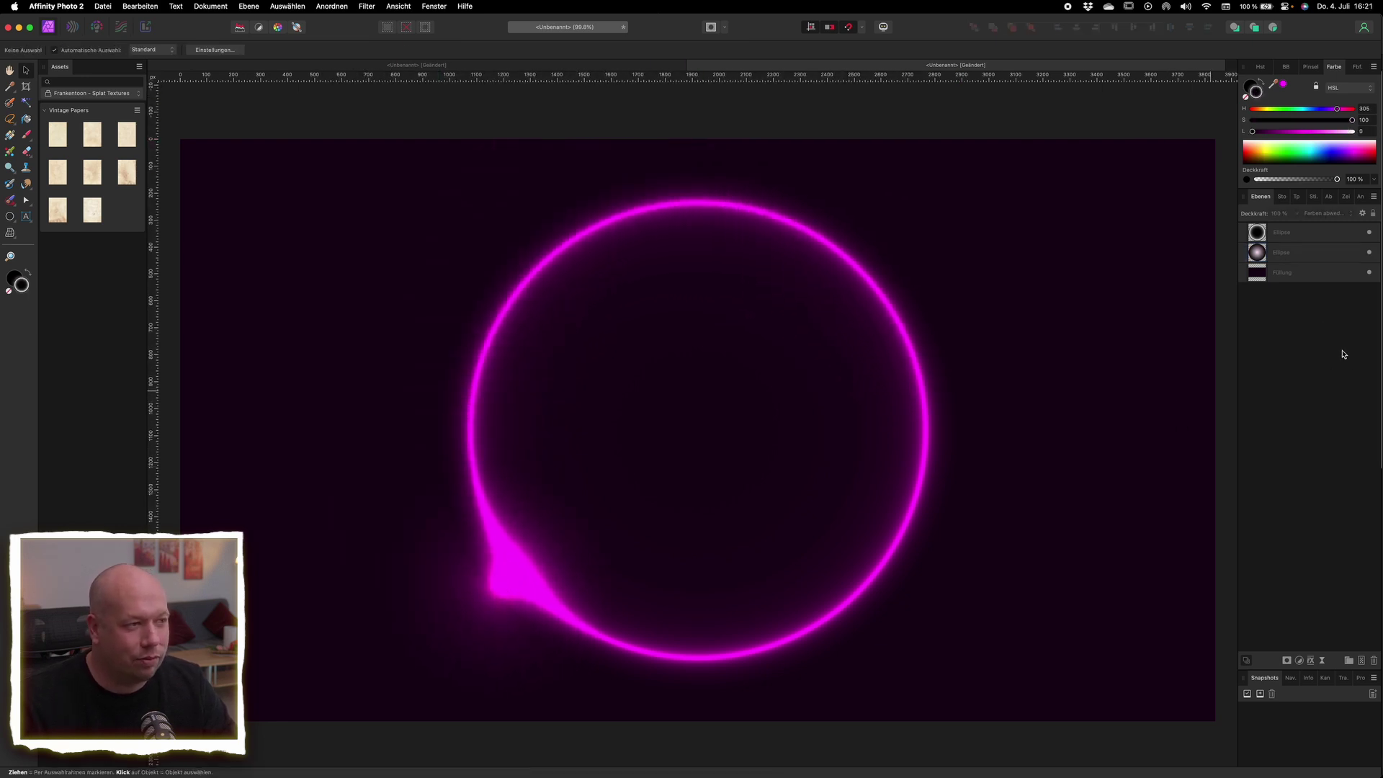
Duplicate the glow blob with Cmd+J and place the copy on the ring's upper-right edge.
left_click(1317, 252)
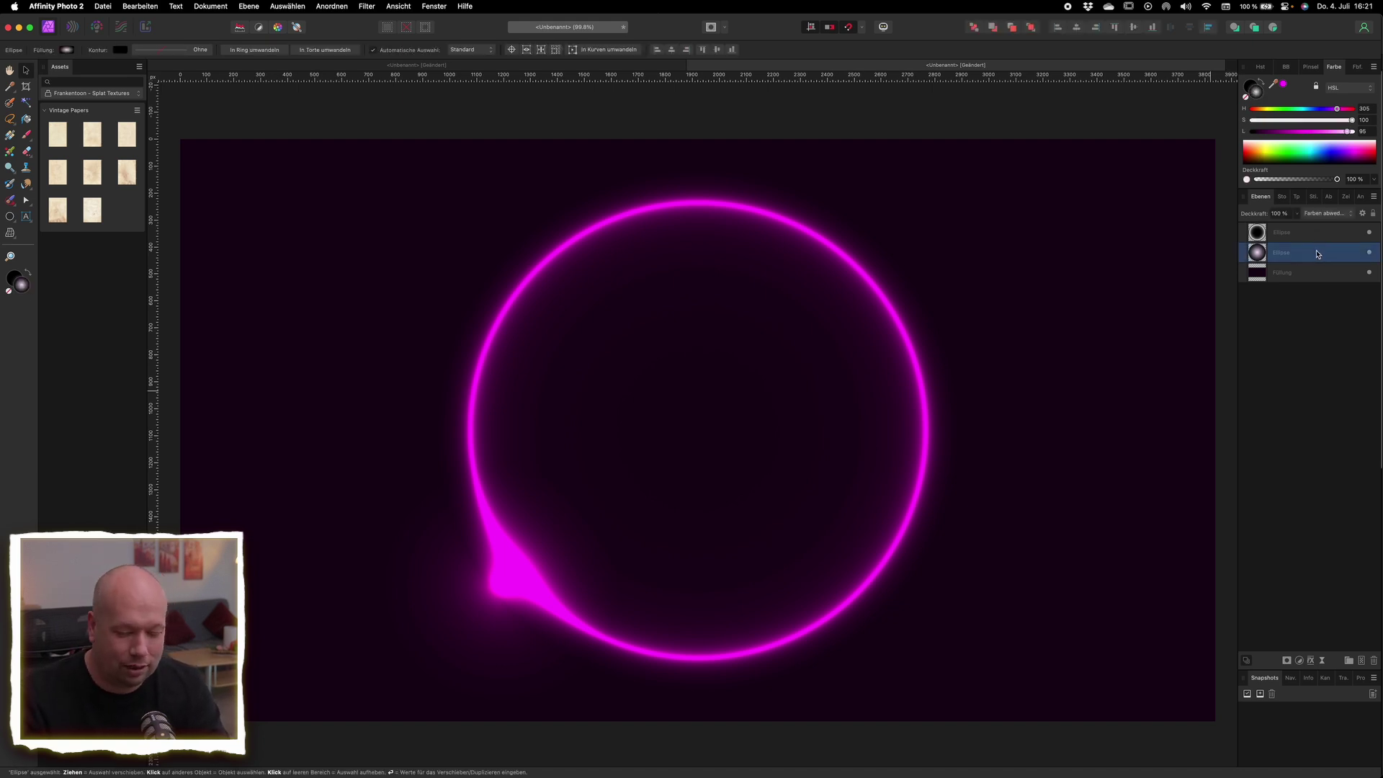
key("super+j")
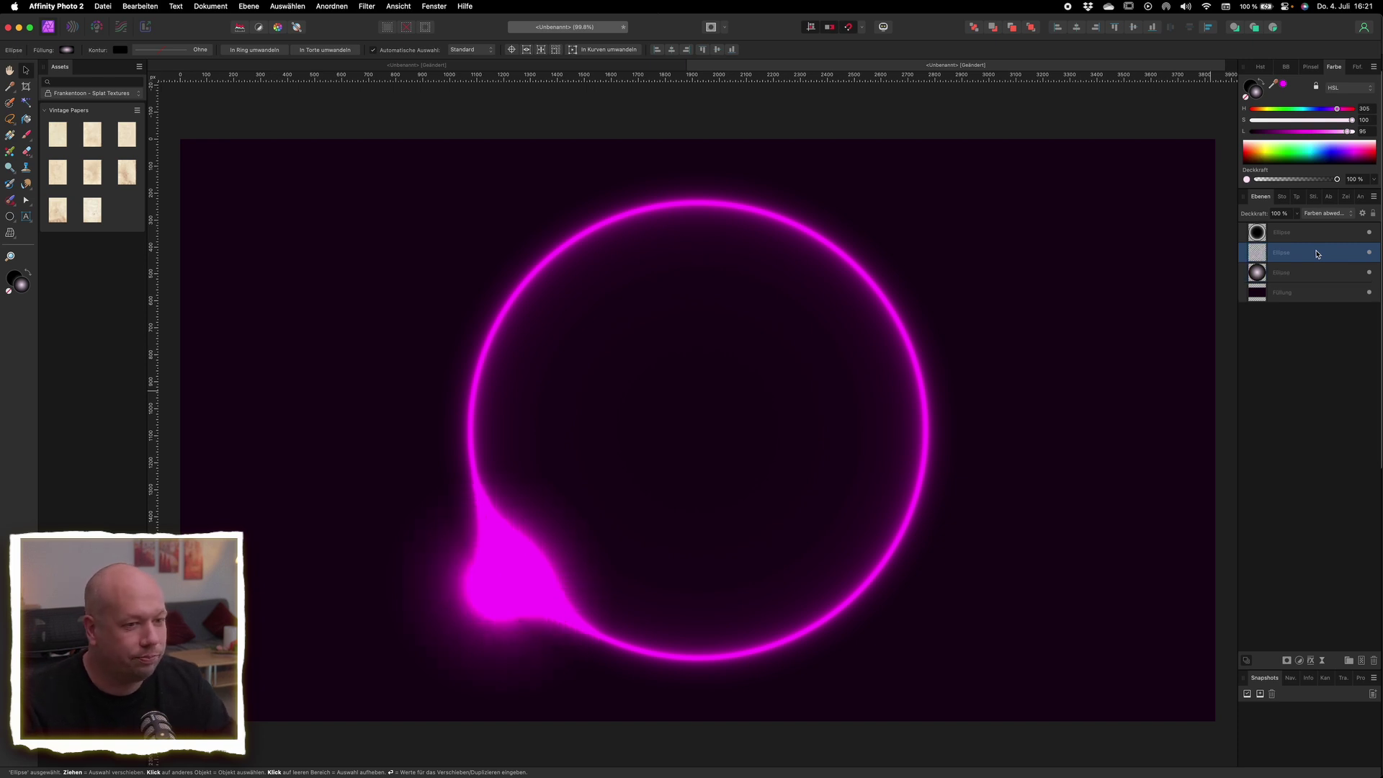
mouse_move(499, 594)
left_mouse_down()
mouse_move(713, 473)
mouse_move(871, 270)
mouse_move(920, 310)
mouse_move(885, 252)
mouse_move(855, 243)
mouse_move(873, 256)
mouse_move(864, 263)
left_mouse_up()
left_click(1073, 315)
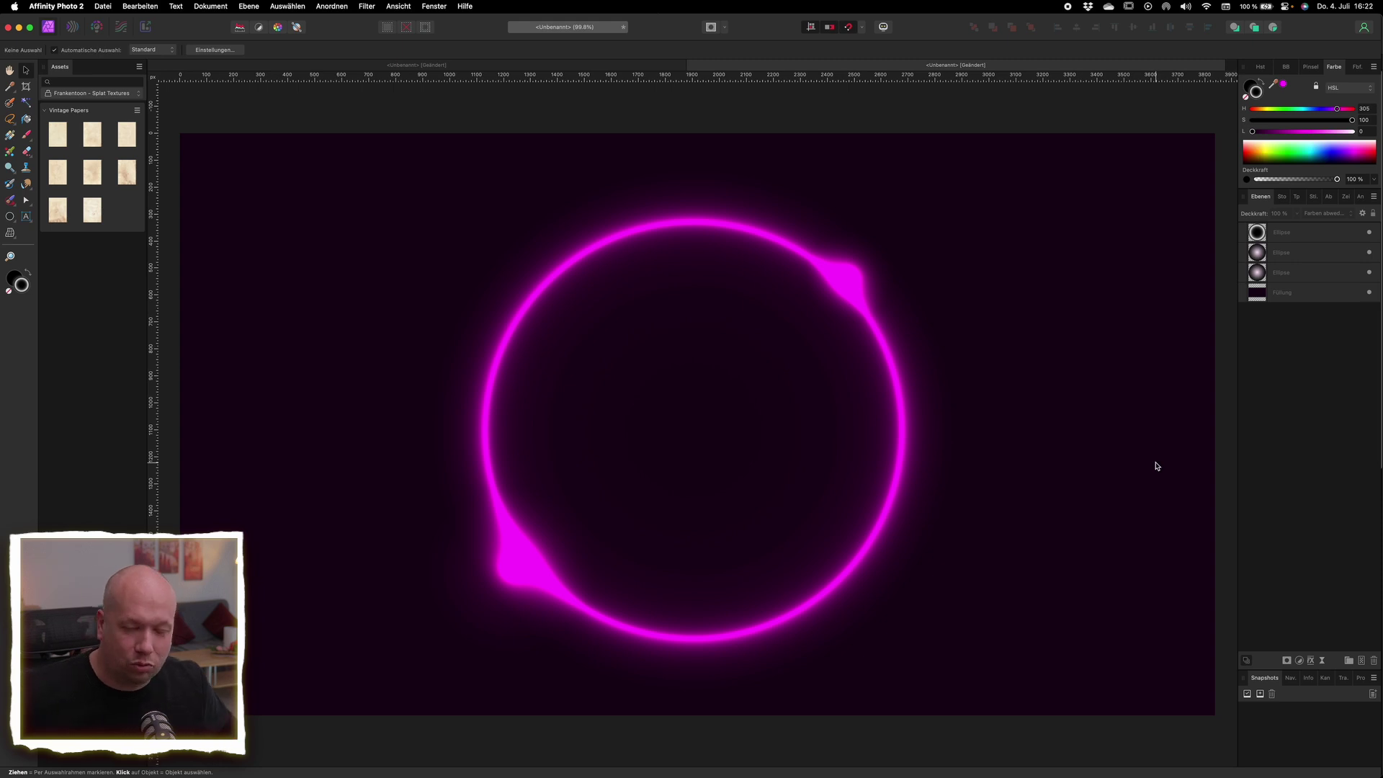
Add the black text 'NEON' across the ring's centre and nudge it into position.
key("t")
left_click_drag(533, 371, 714, 479)
type("NE")
key("Escape")
type("ON")
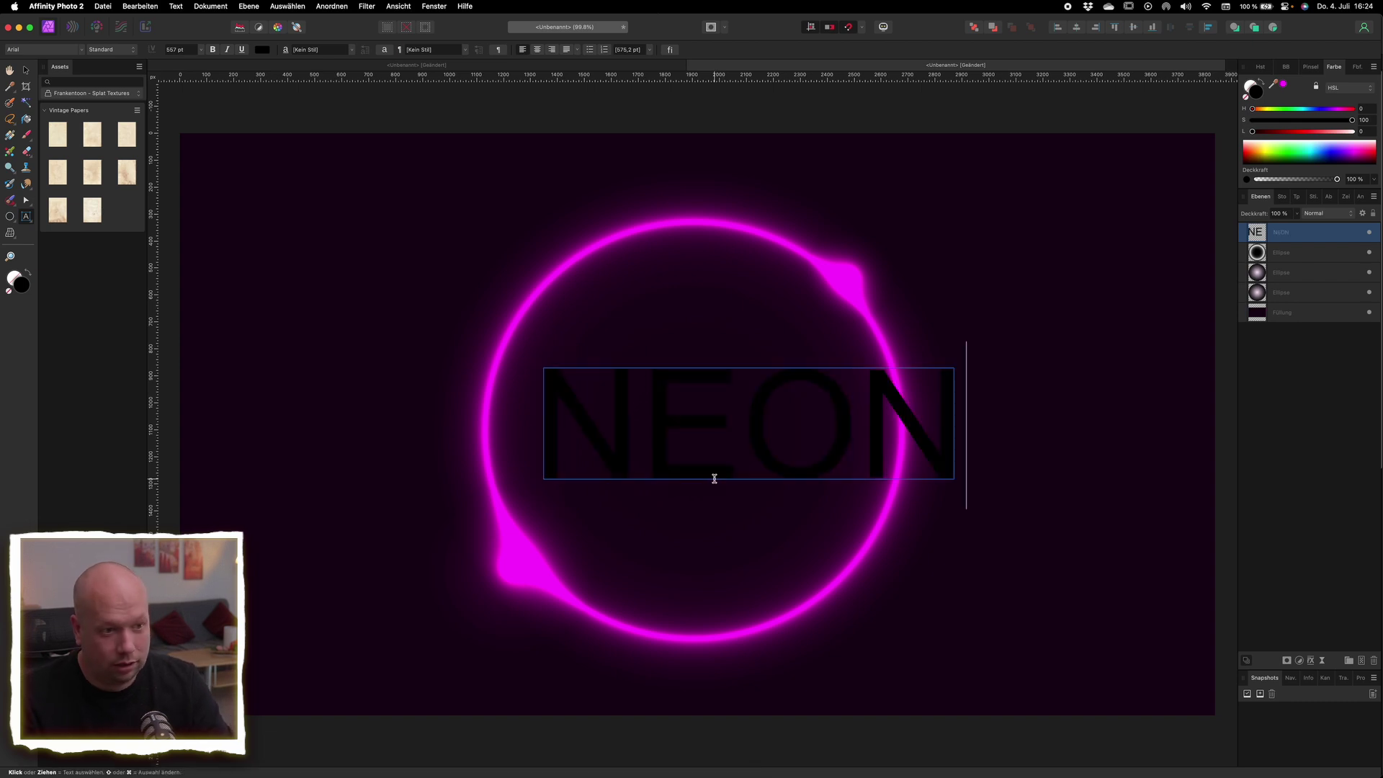
key("Escape")
left_click(29, 70)
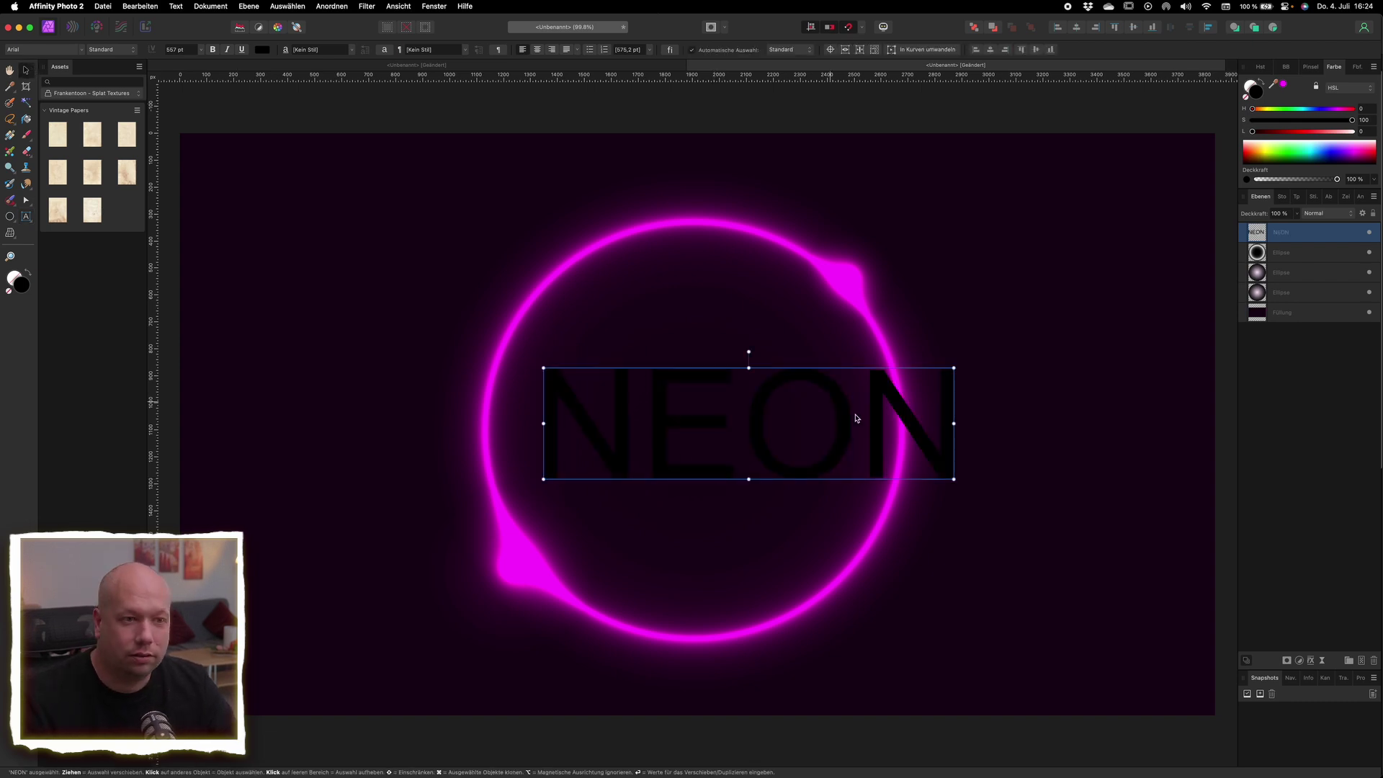
left_click_drag(749, 426, 734, 432)
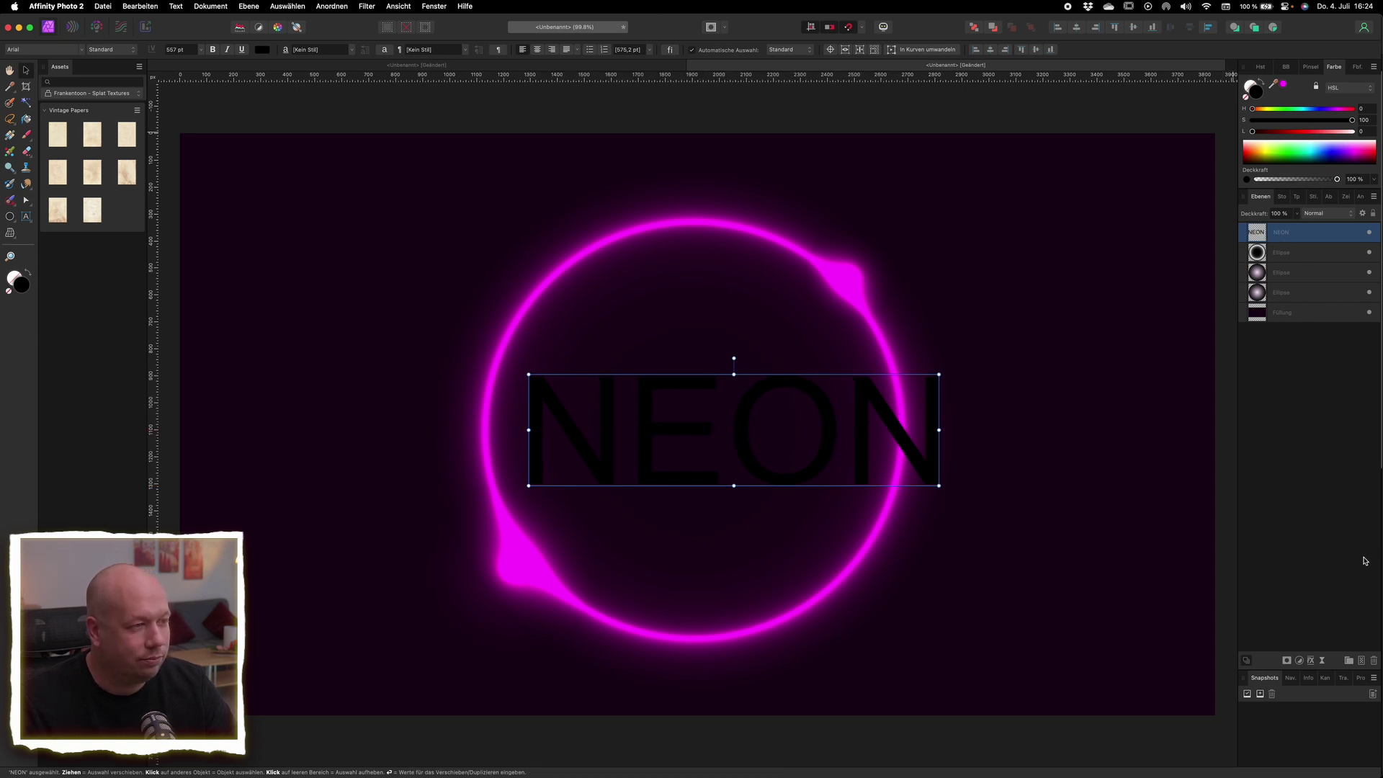
Give NEON an Outline effect with Contour fill, Centre alignment and 100 px radius.
left_click(1312, 662)
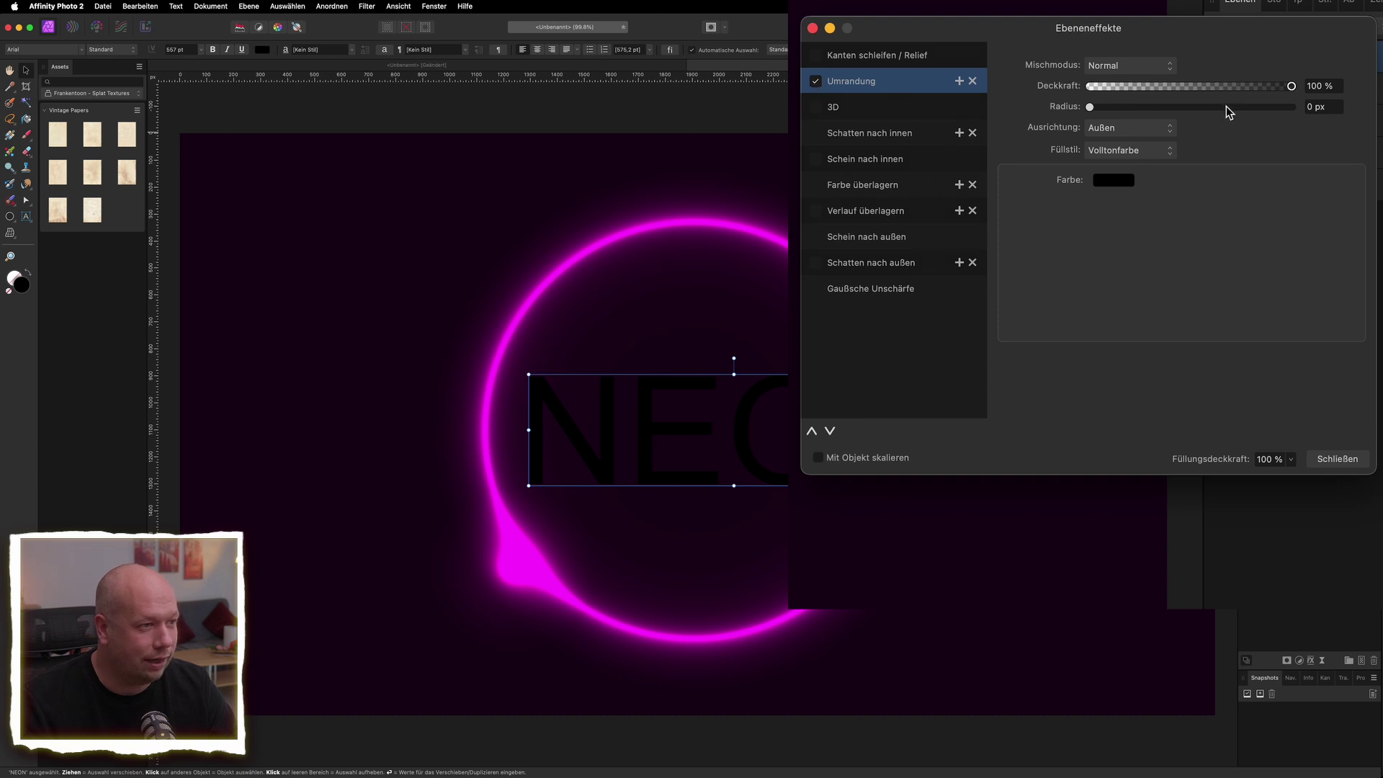
left_click(1134, 152)
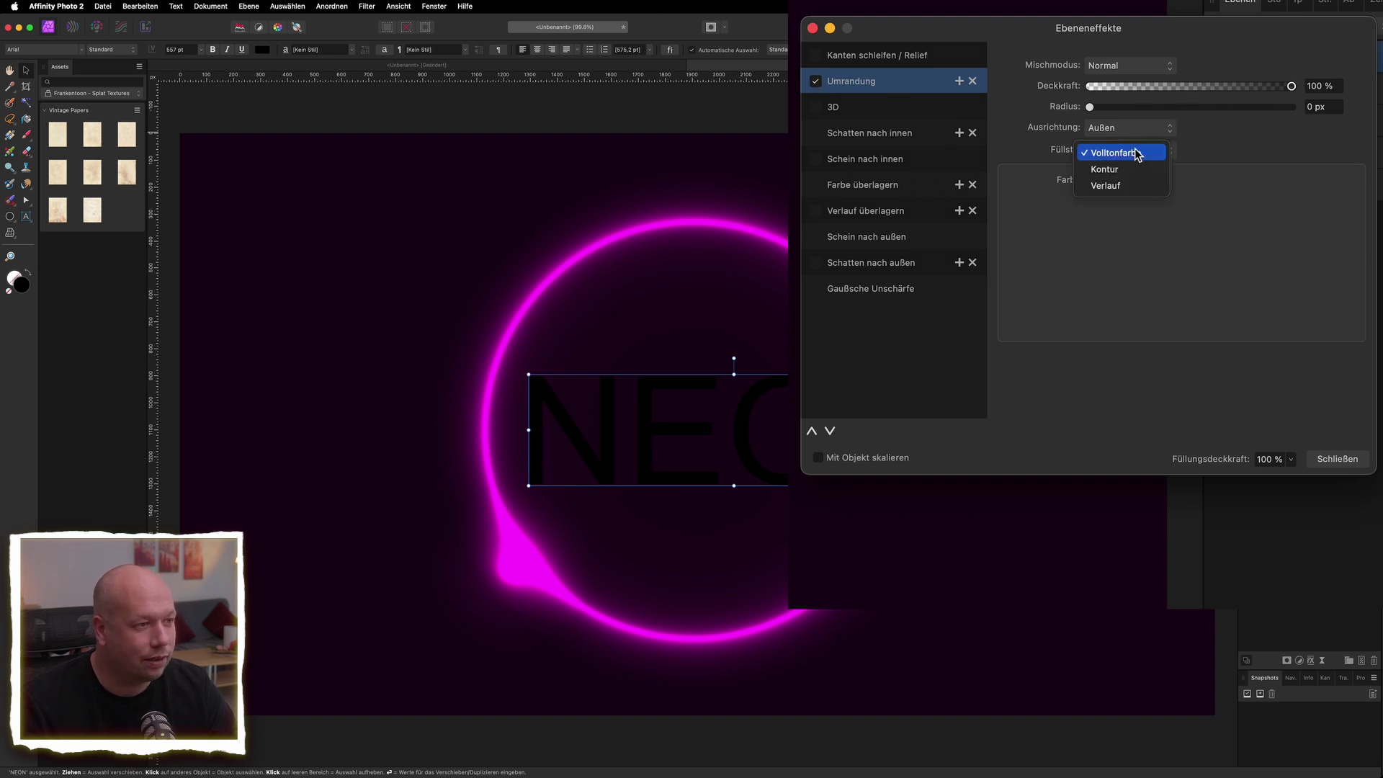
left_click(1142, 172)
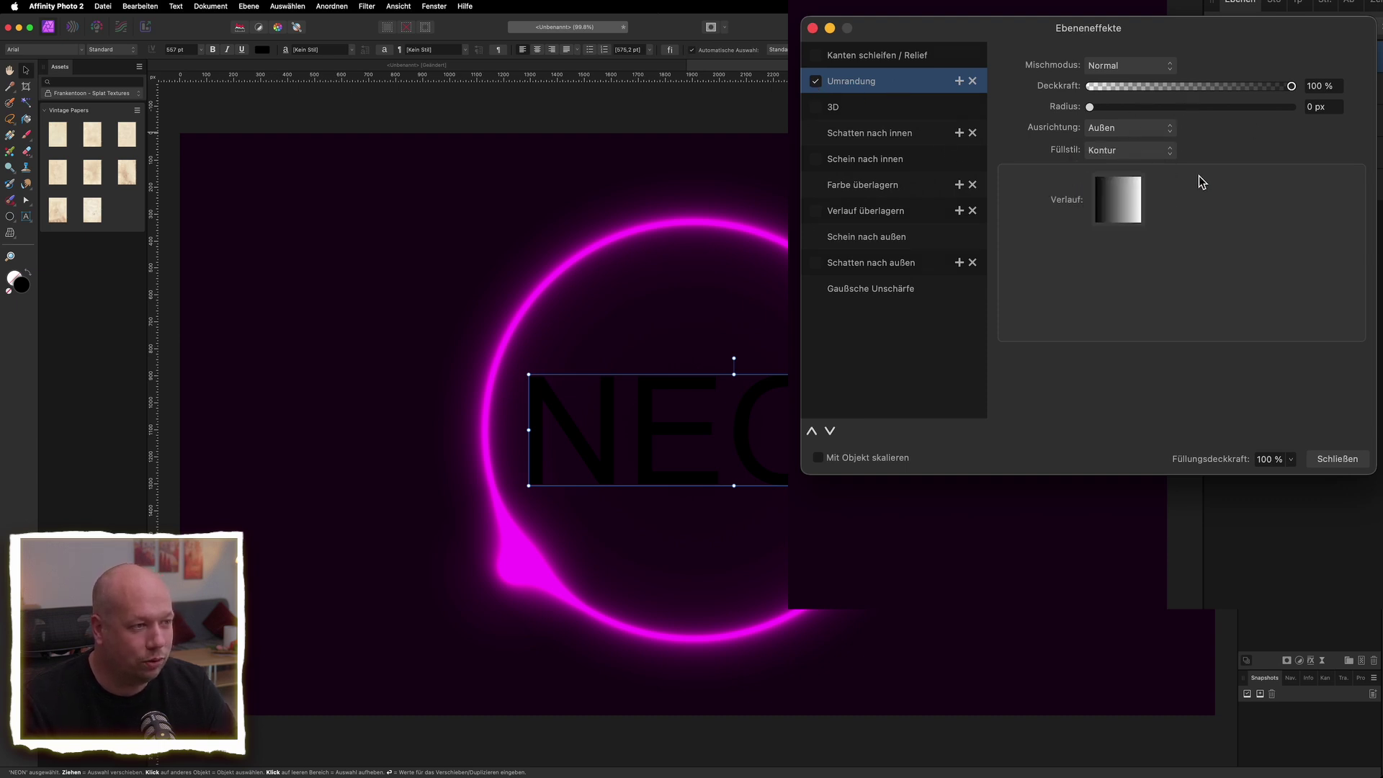
left_click(1152, 128)
left_click(1152, 145)
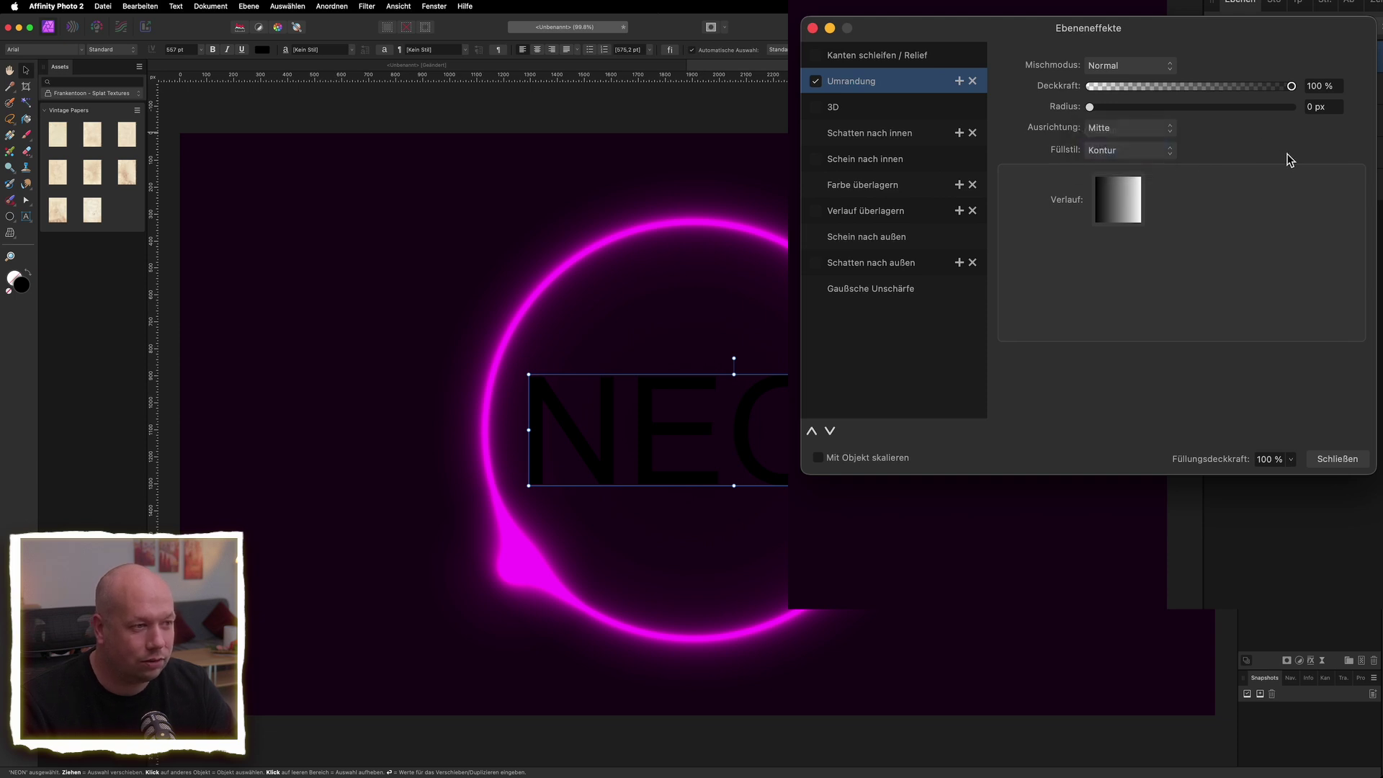
left_click(1127, 218)
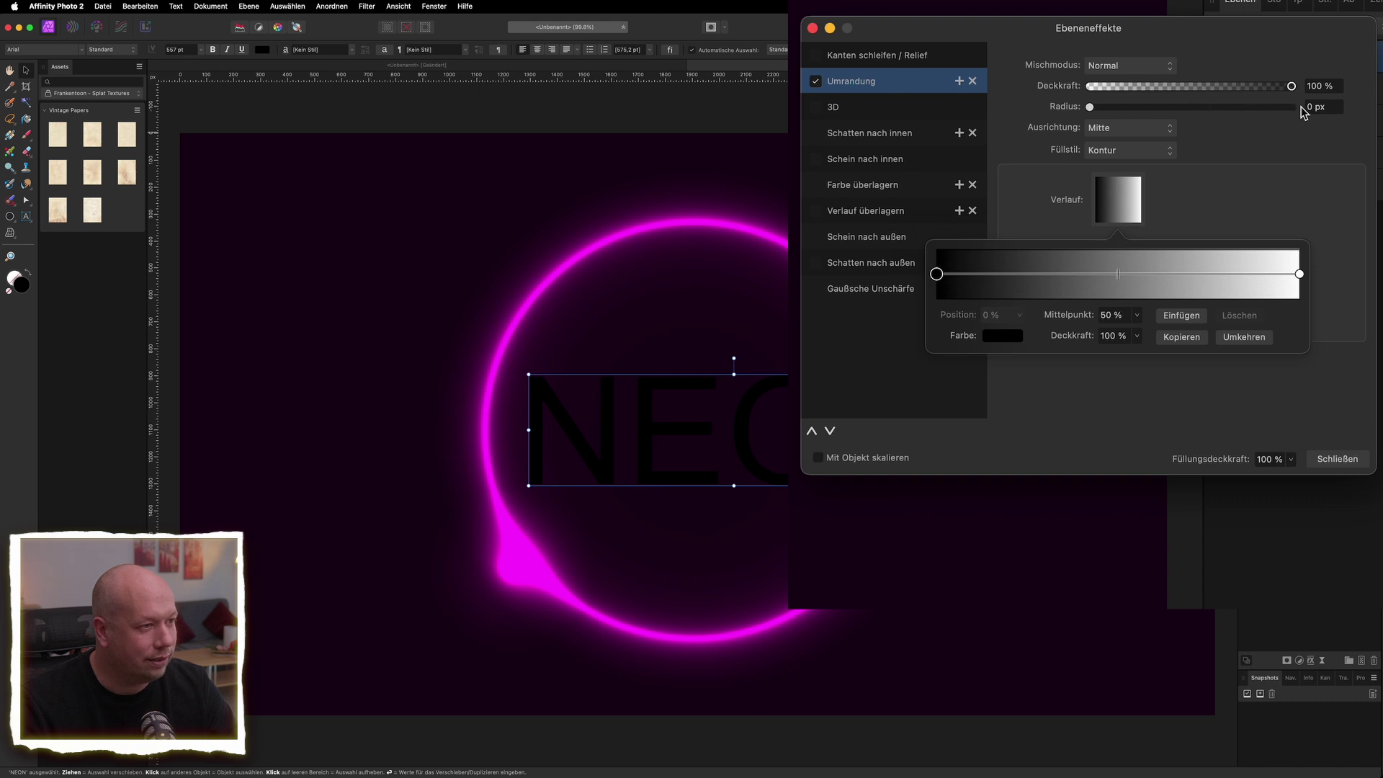
left_click(1315, 128)
type("100")
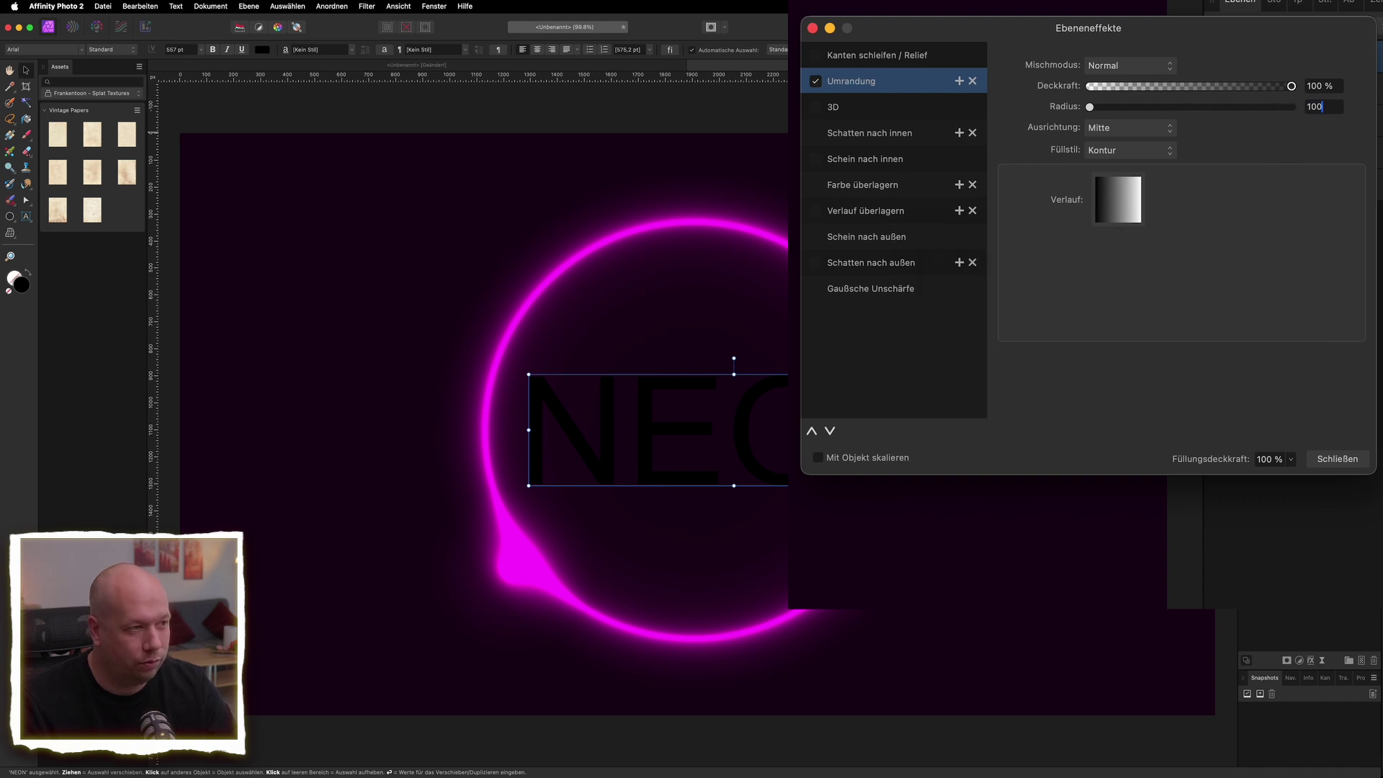
key("Return")
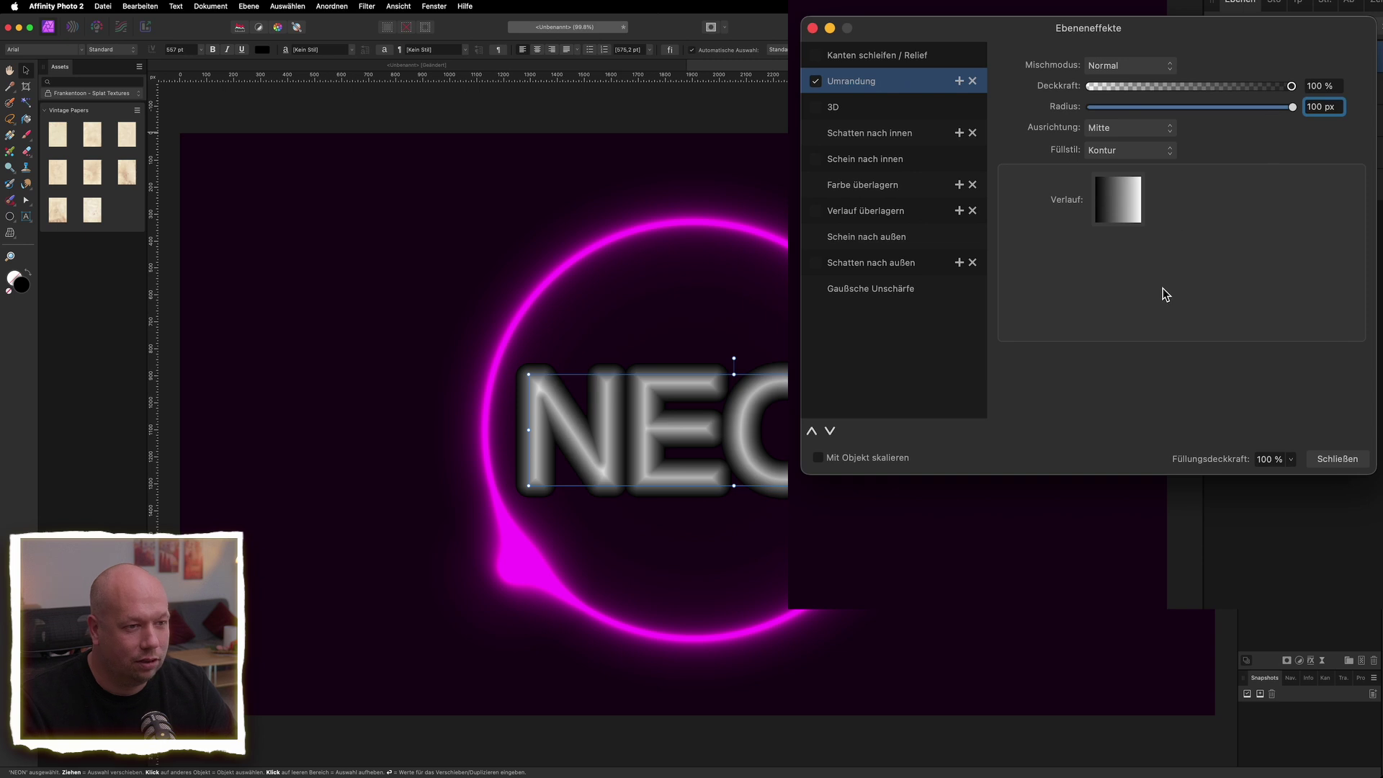
Set the outline blend mode to Colour Dodge (Farben abwedeln).
left_click(1141, 201)
left_click(1131, 64)
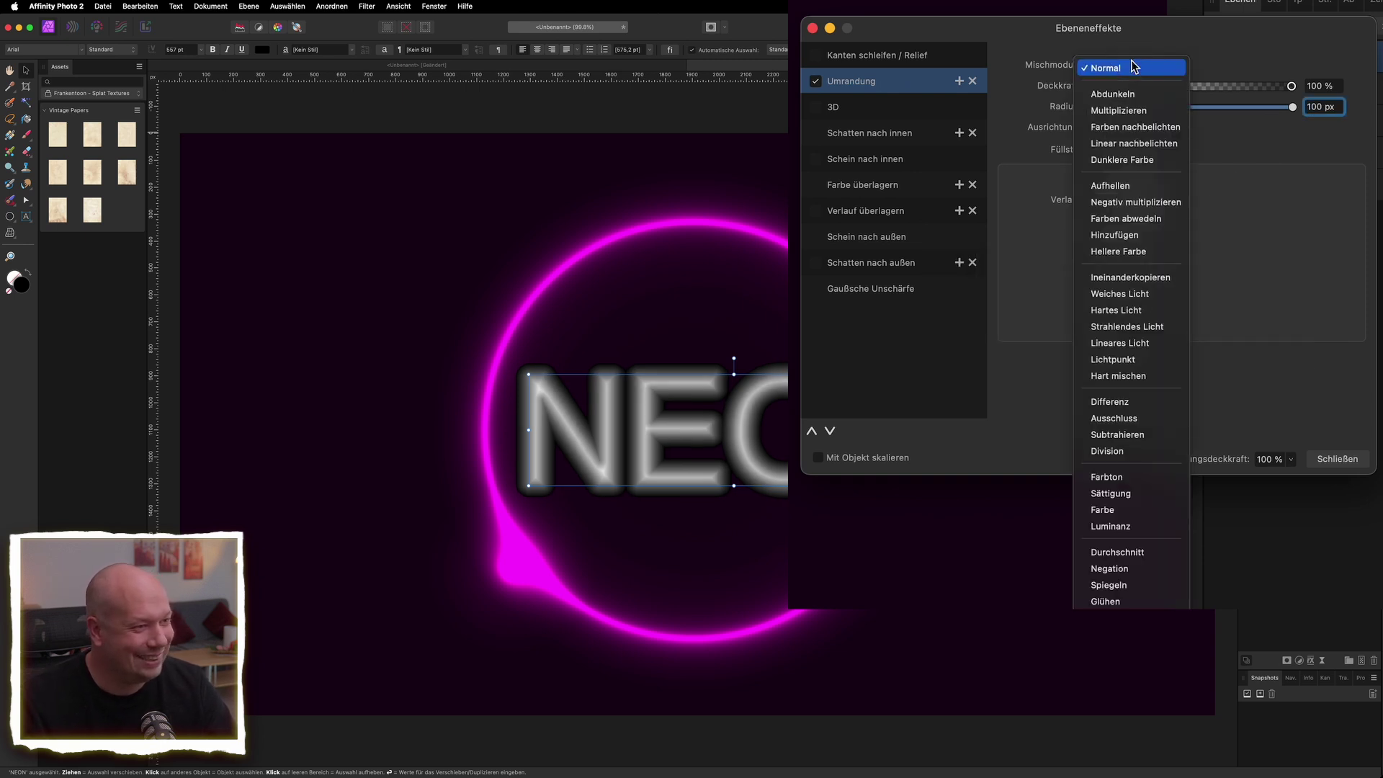
left_click(1153, 220)
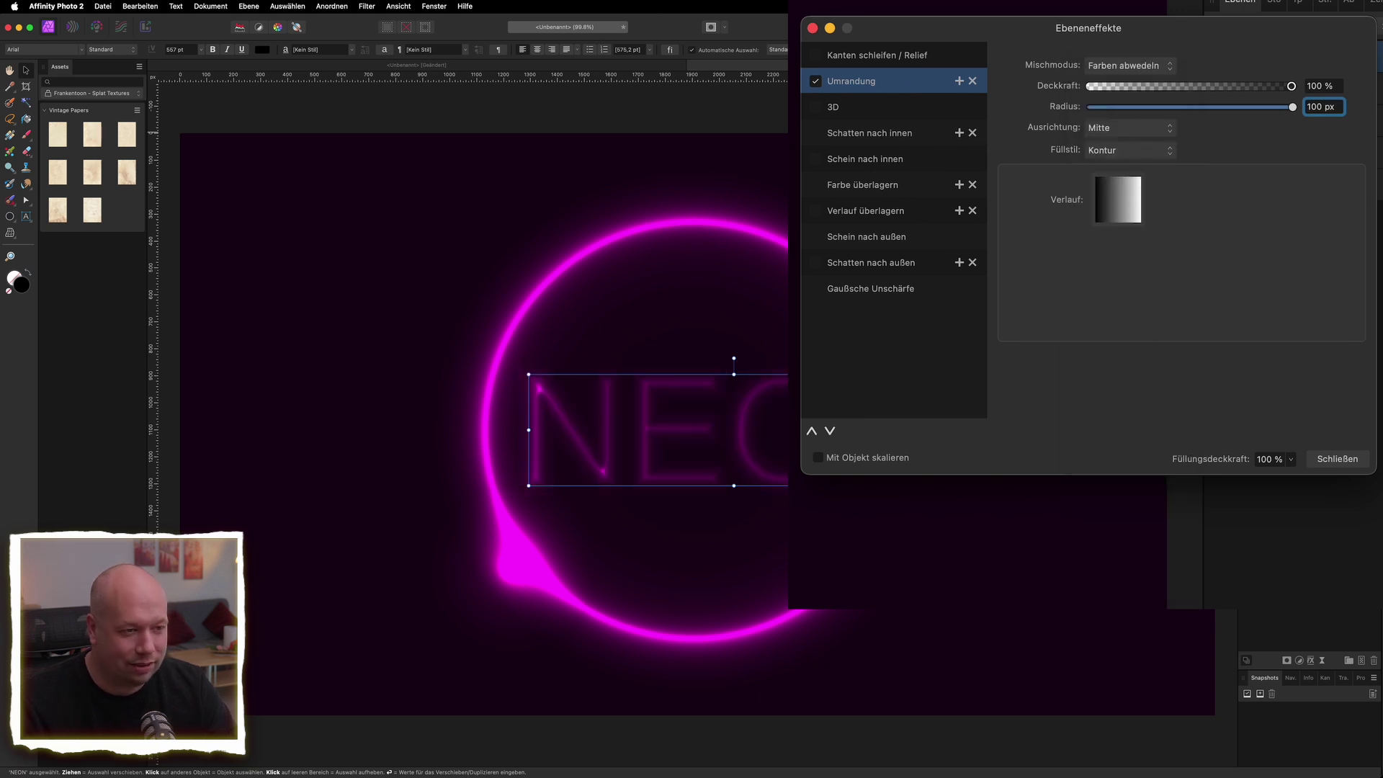
left_click(1118, 205)
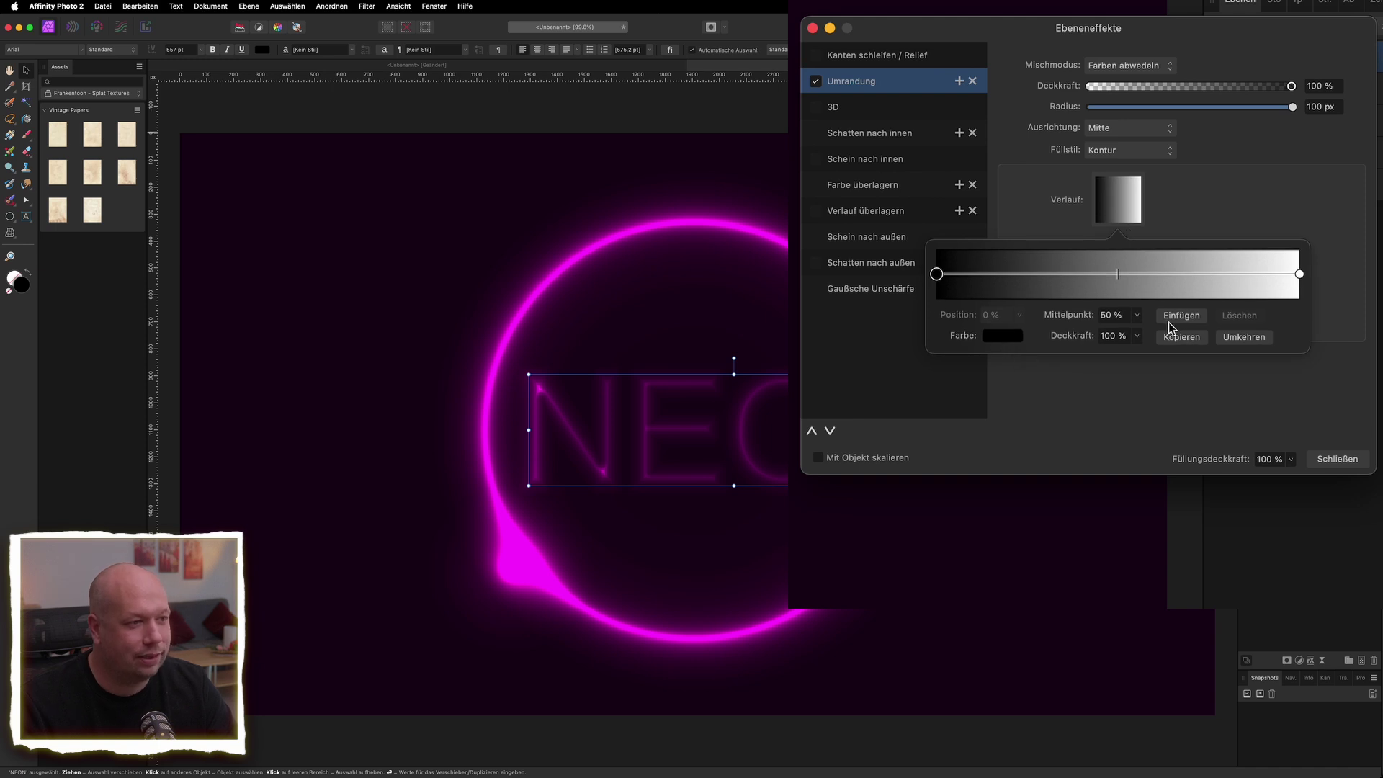
left_click(1167, 193)
left_click(1124, 202)
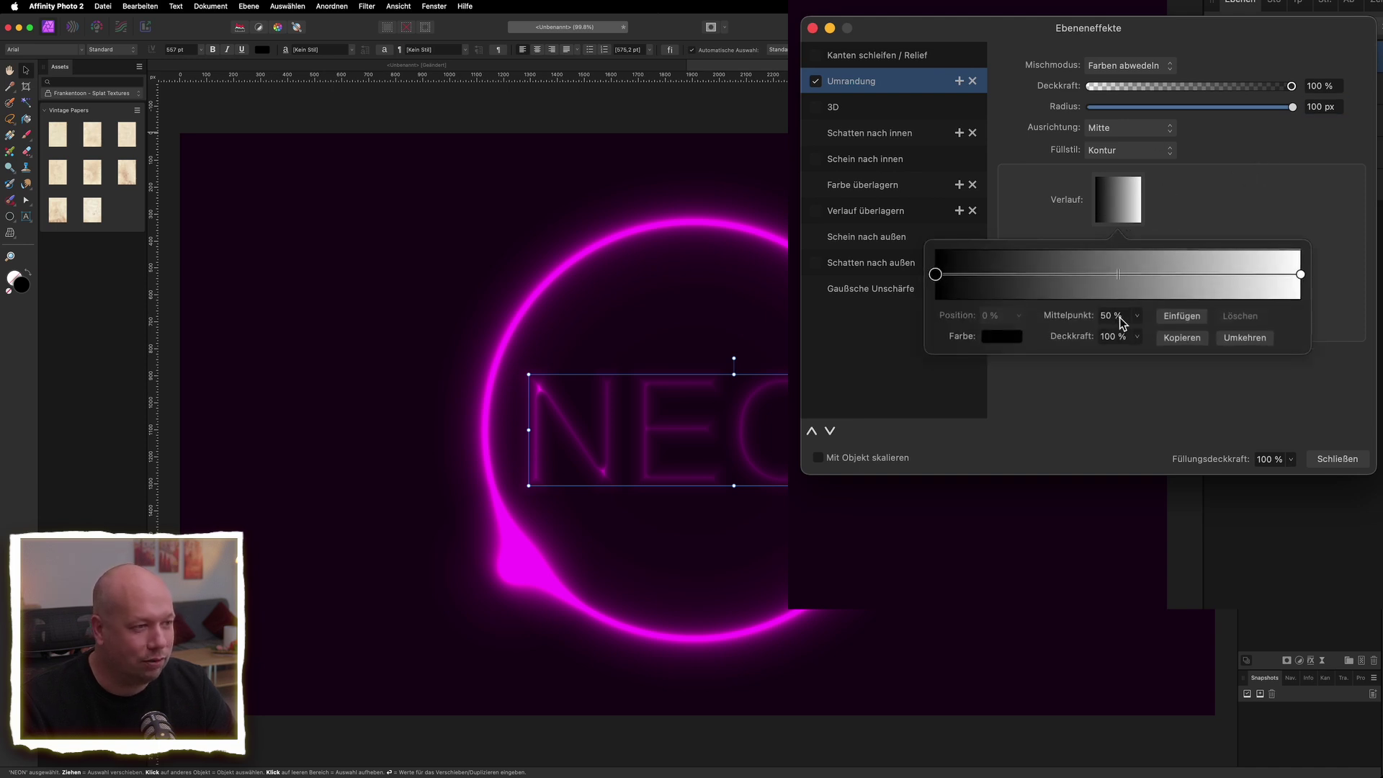
Edit the outline gradient: add a near-white middle stop, make the right stop black, shift midpoints.
left_click(1190, 322)
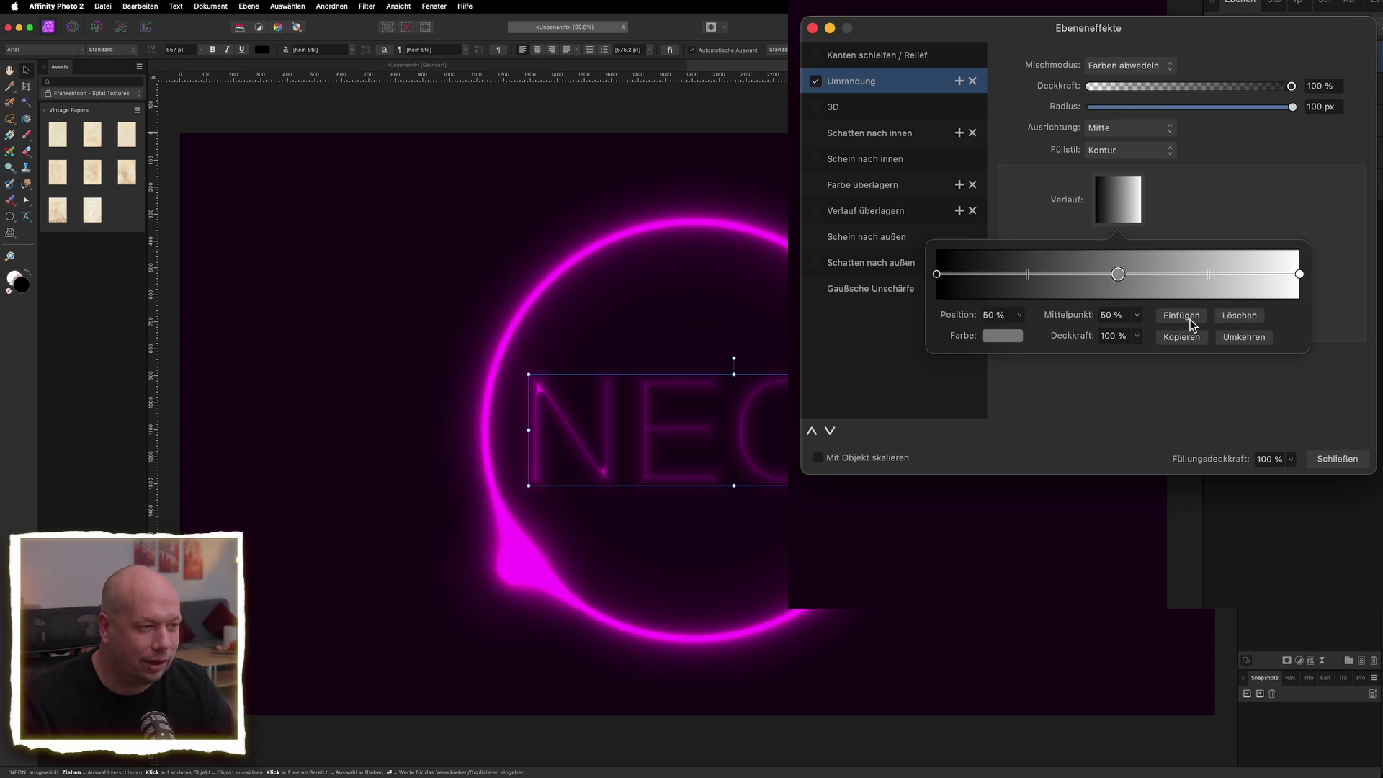
left_click(999, 336)
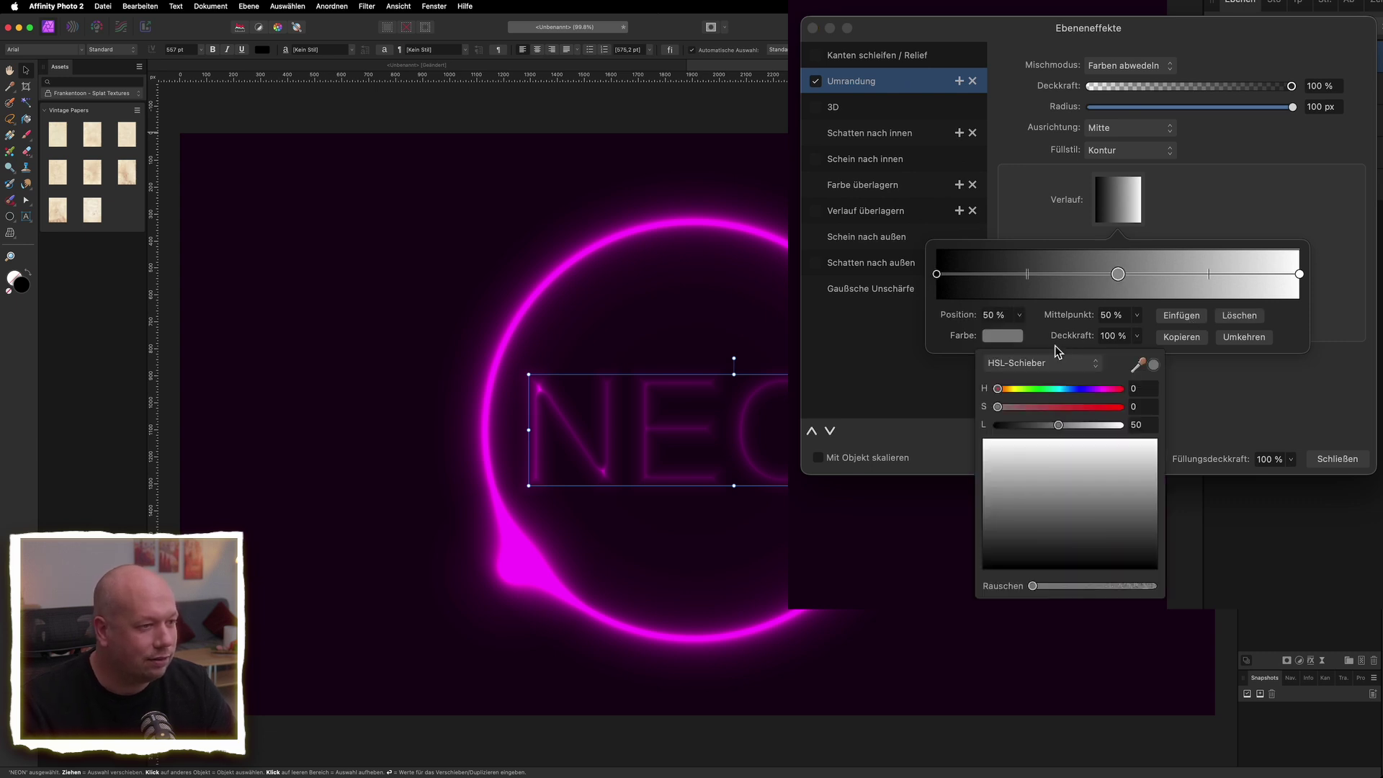
left_click_drag(1058, 425, 1115, 425)
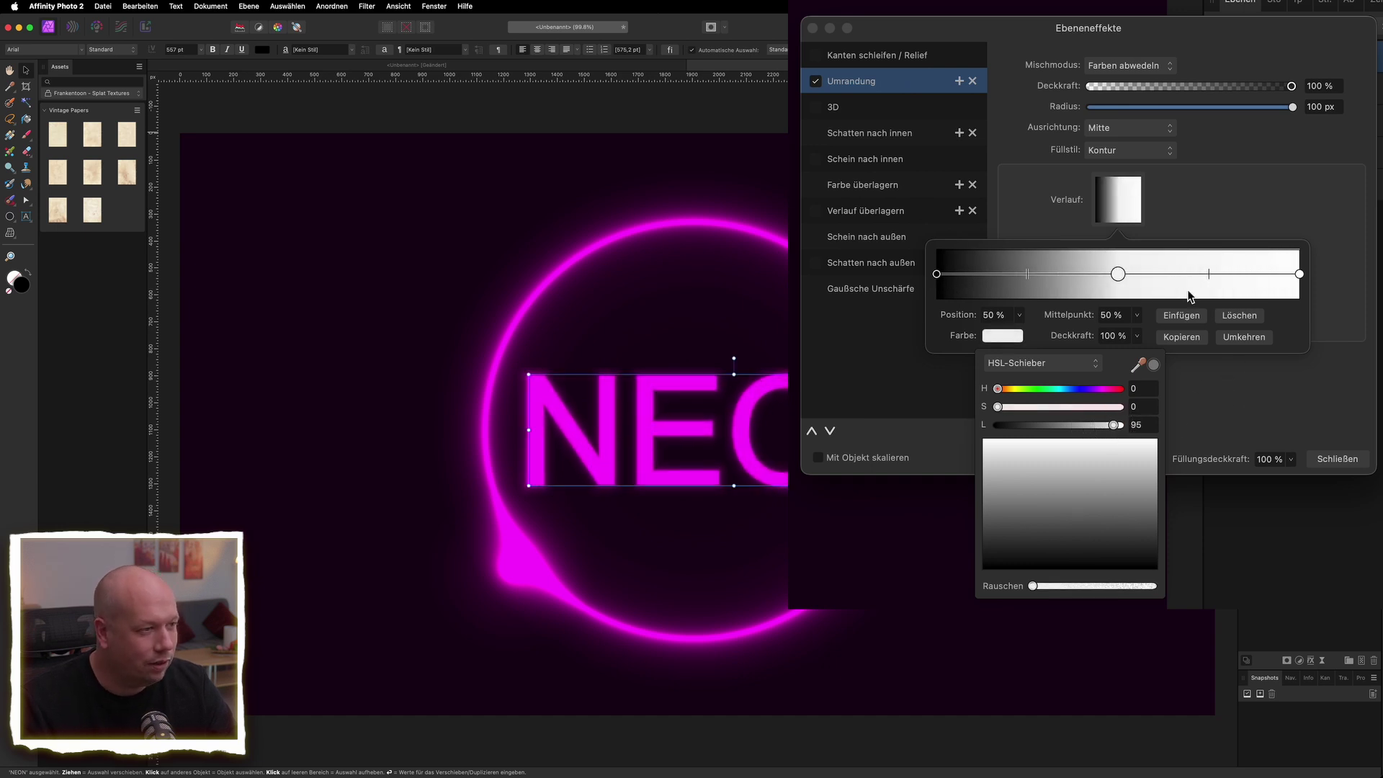
left_click(1300, 275)
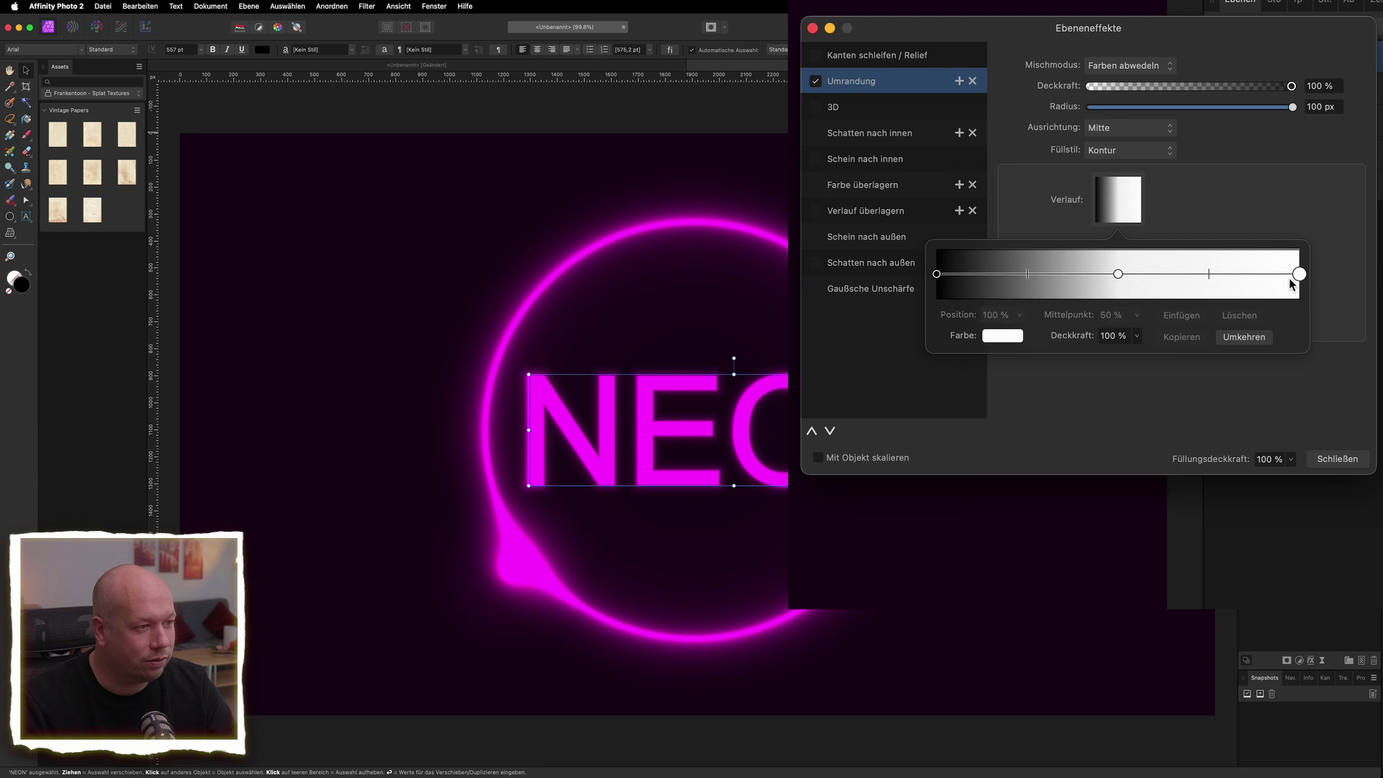
left_click(1003, 336)
left_click_drag(1056, 426, 993, 427)
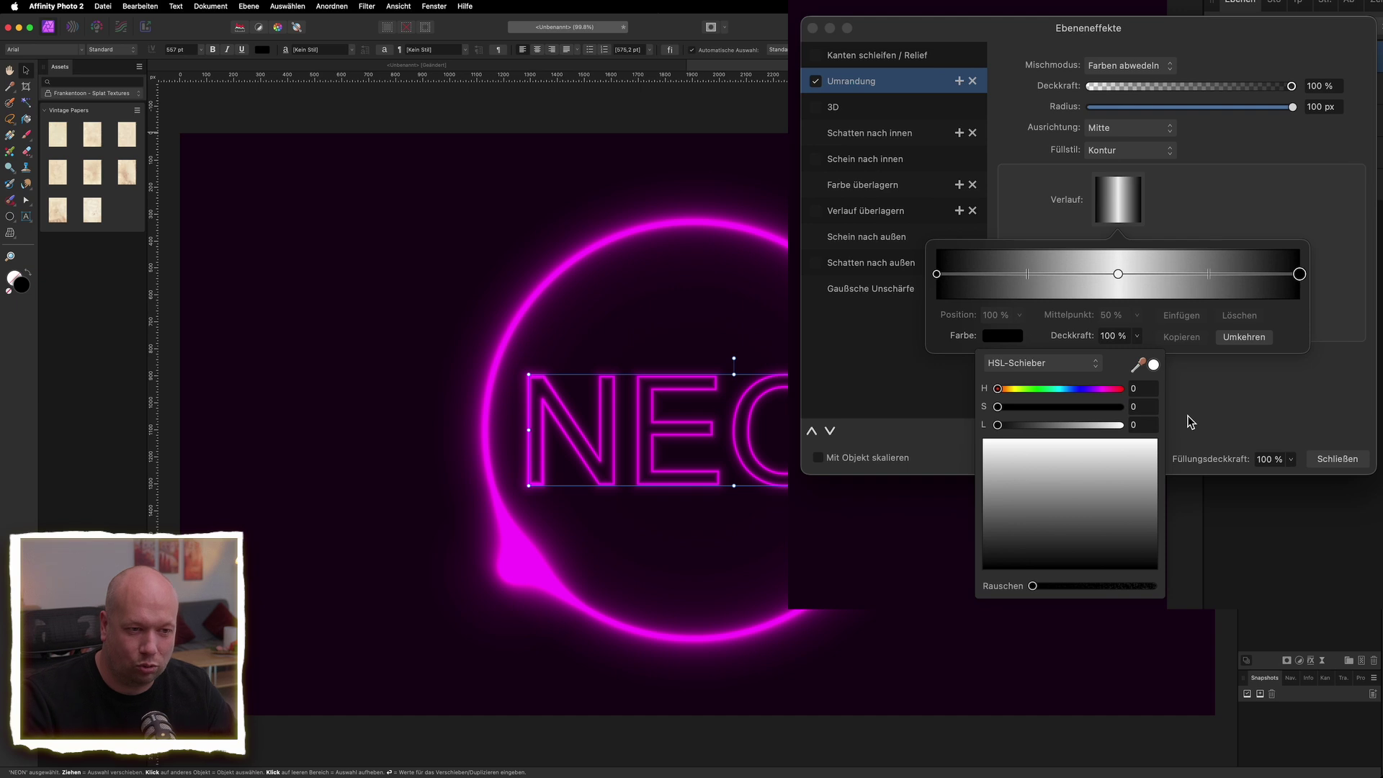
left_click(1117, 274)
mouse_move(1209, 273)
left_mouse_down()
mouse_move(1121, 284)
mouse_move(1222, 282)
mouse_move(1203, 282)
left_mouse_up()
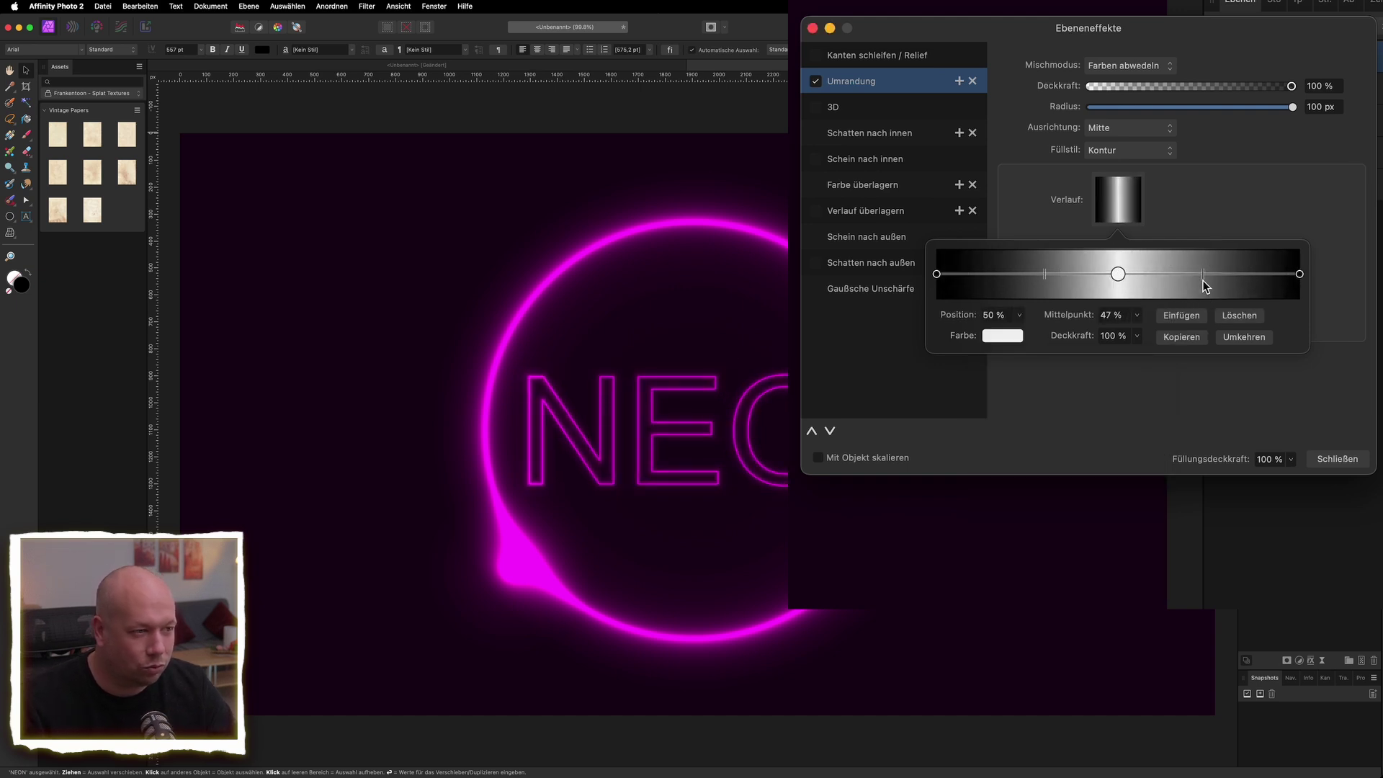
left_click_drag(1041, 274, 965, 274)
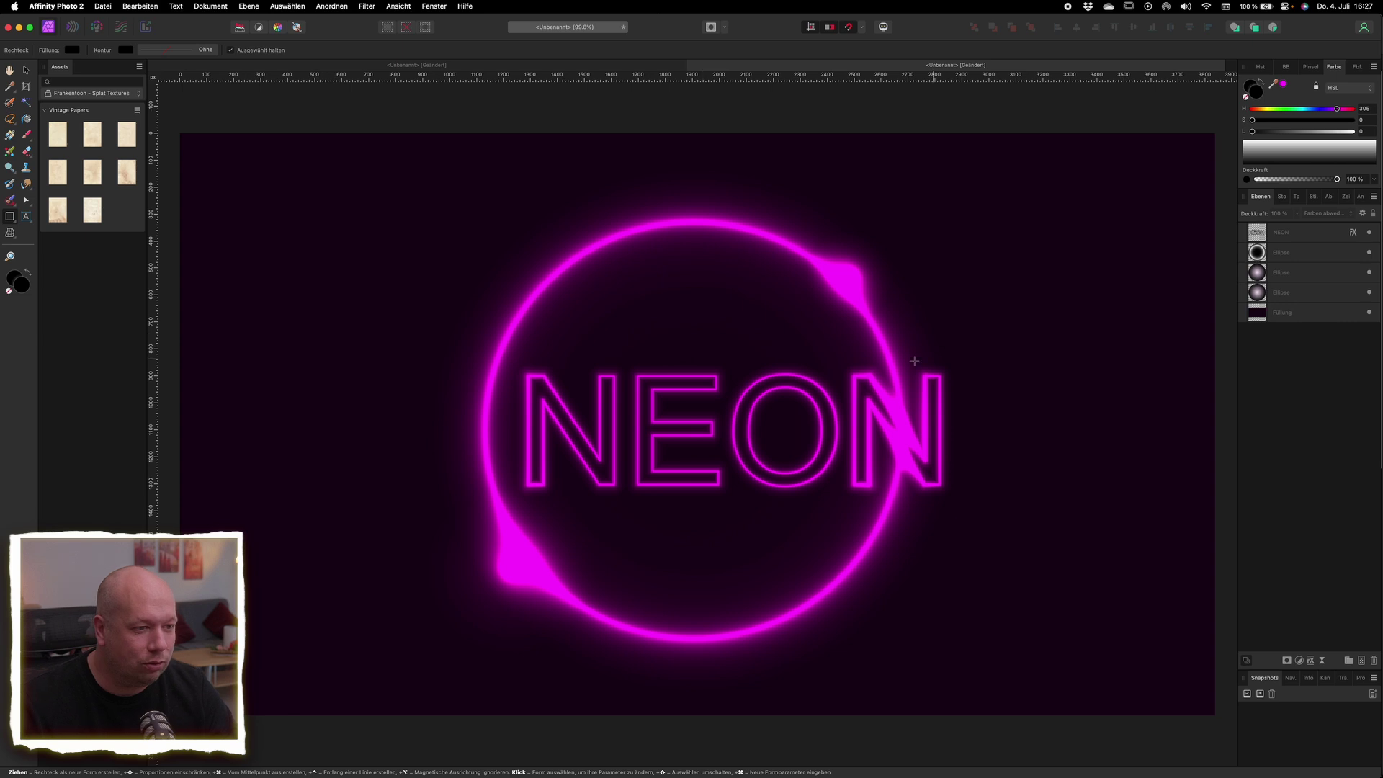
Move the NEON text slightly lower on the canvas.
left_click(26, 70)
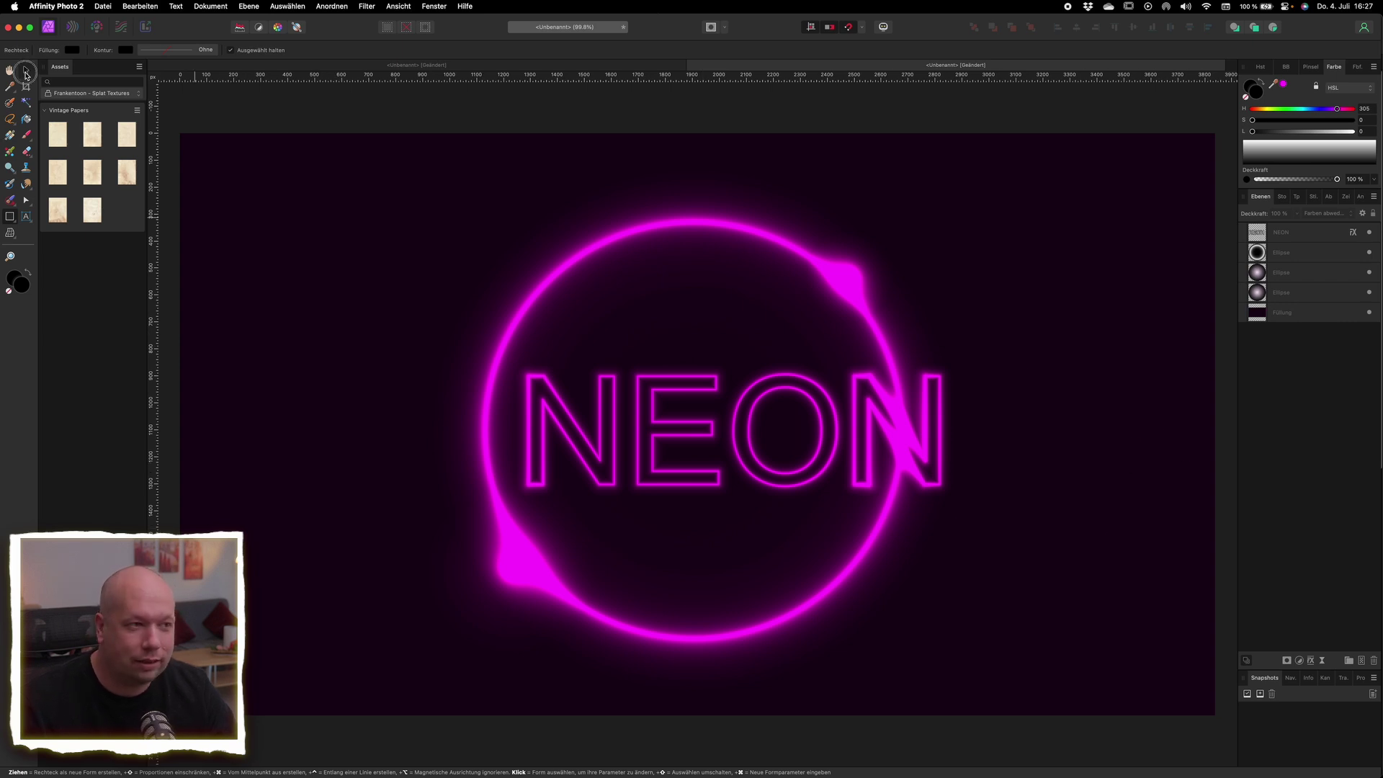
left_click(1324, 232)
mouse_move(736, 432)
left_mouse_down()
mouse_move(725, 594)
mouse_move(726, 428)
left_mouse_up()
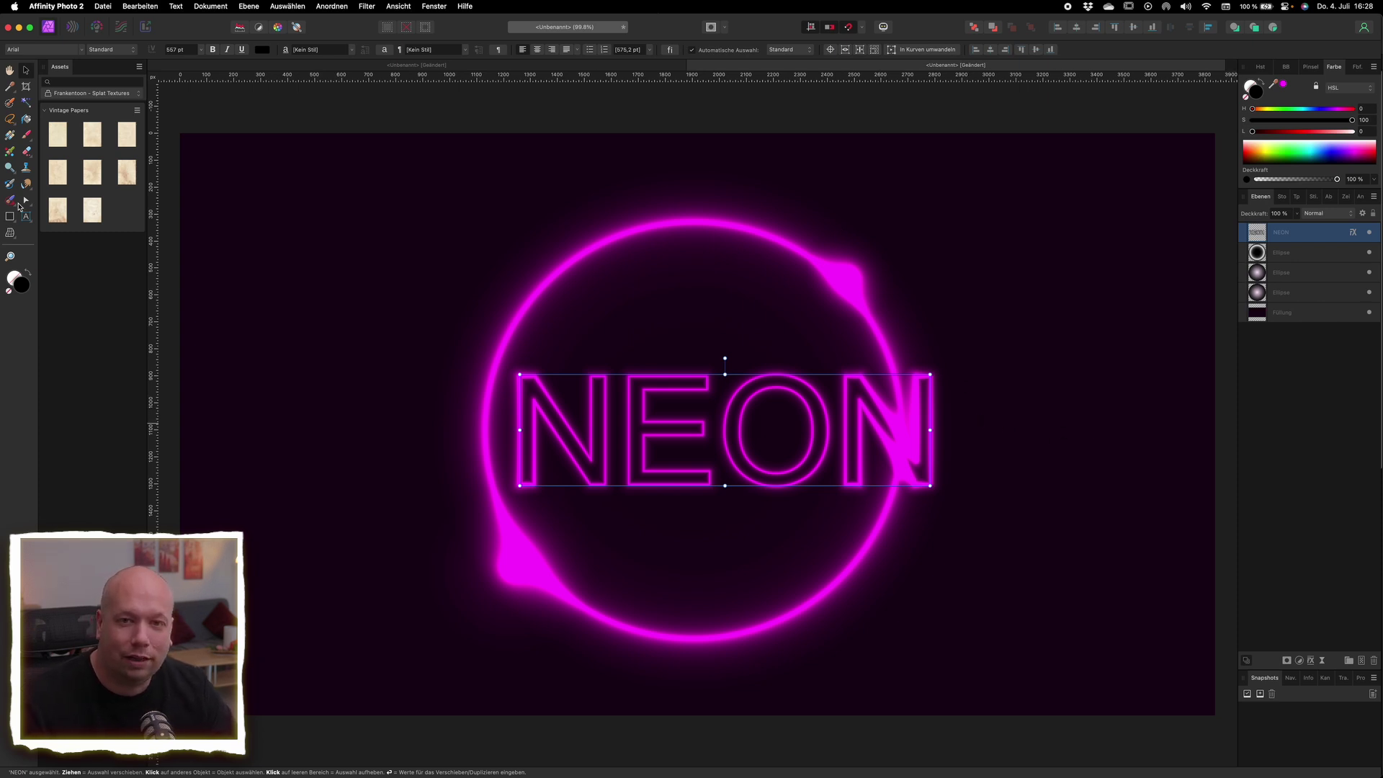
Draw a black rectangle over the ring's right side and nest it in the Ellipse layer as a mask.
left_click(13, 218)
left_click_drag(1077, 330, 667, 530)
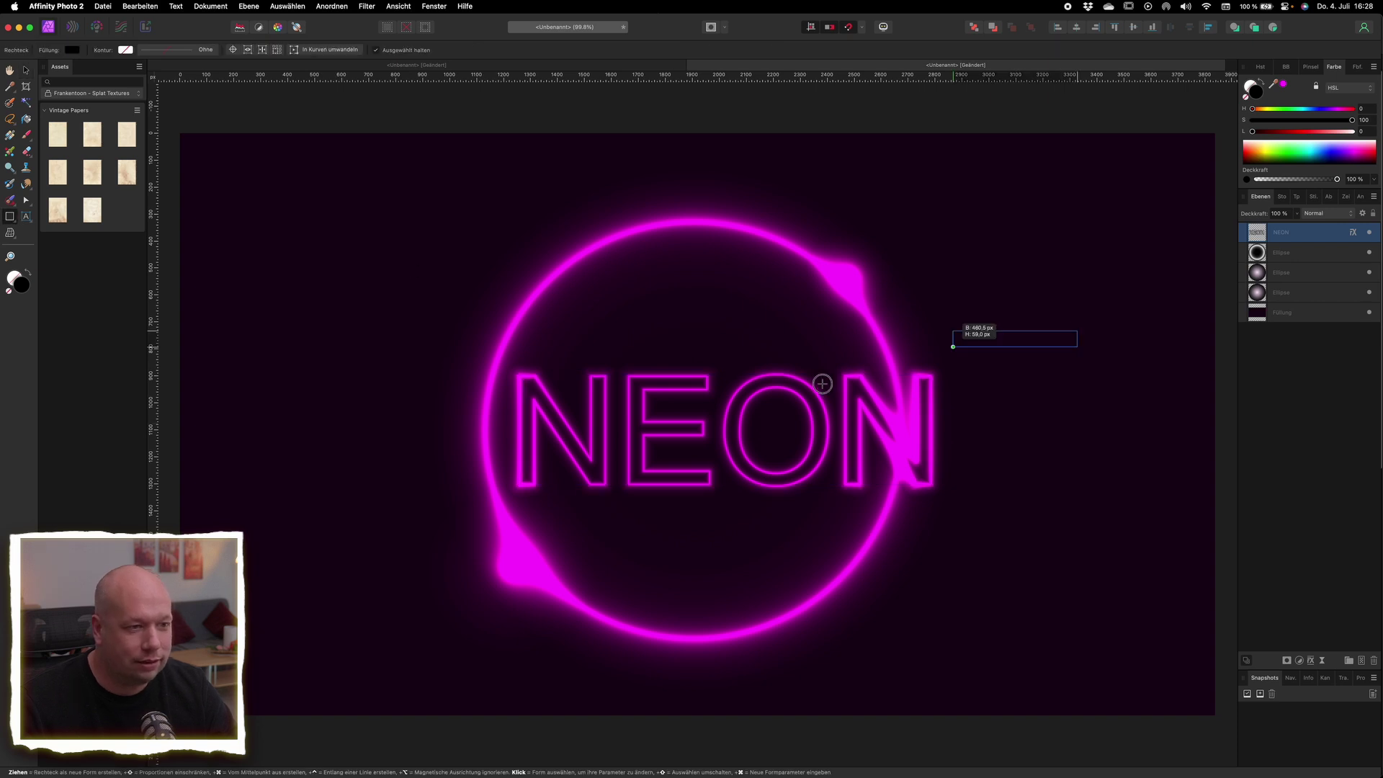
left_click(1323, 388)
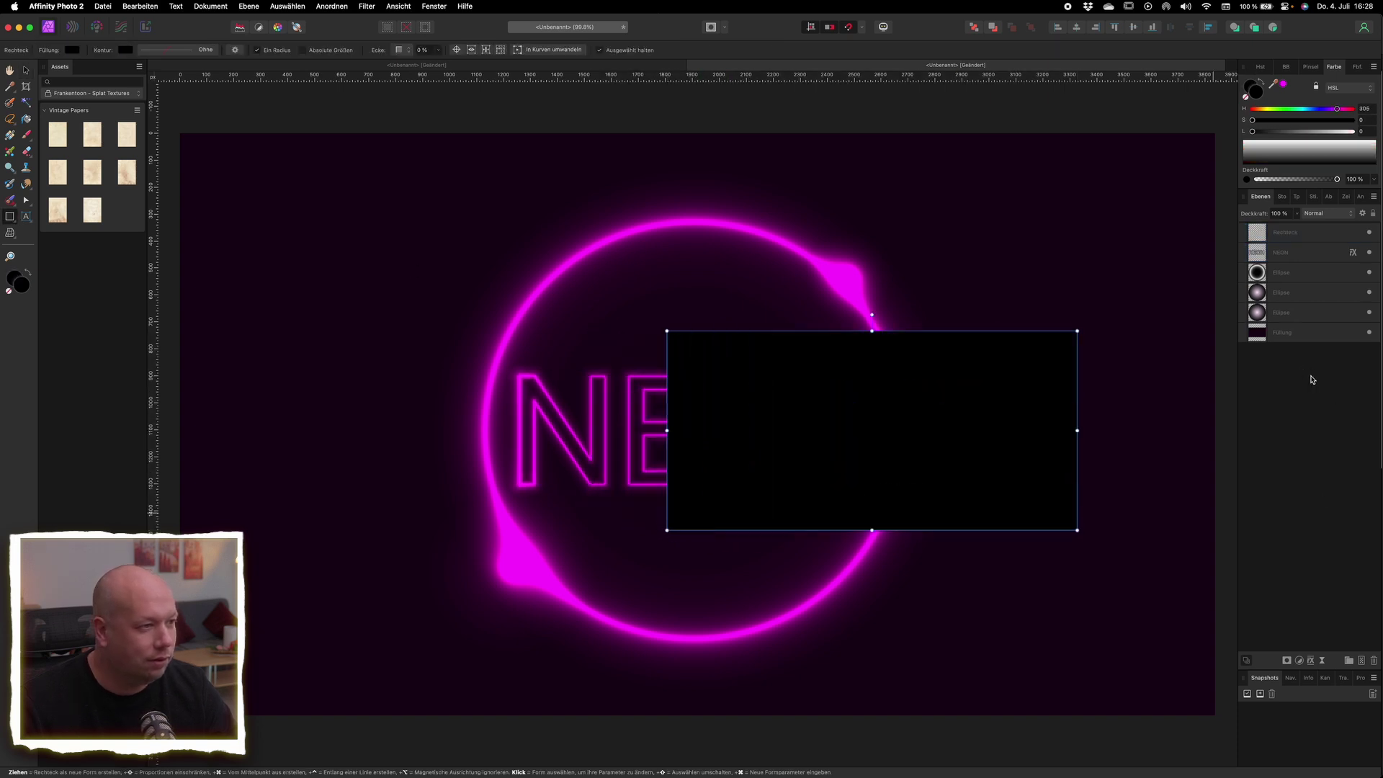
left_click_drag(1293, 272, 1330, 273)
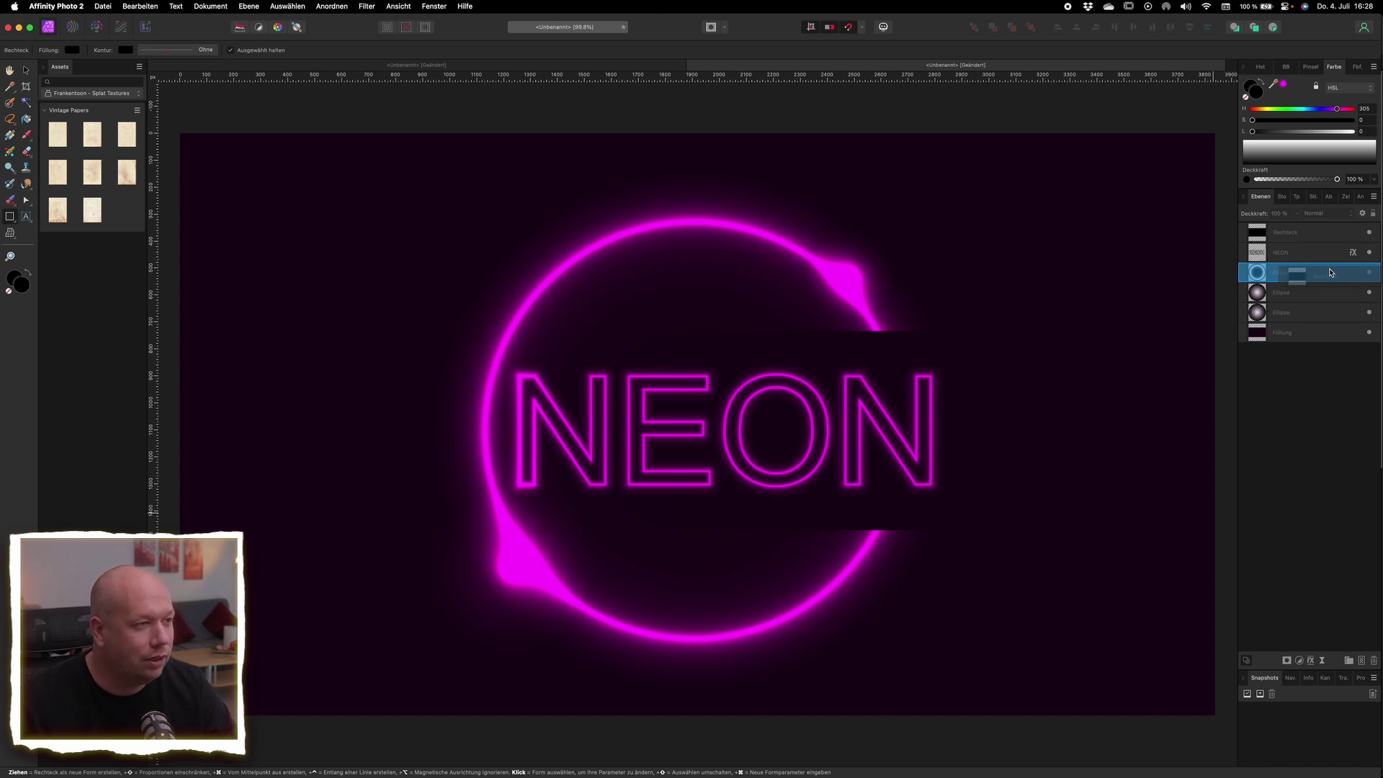
left_click_drag(1330, 273, 1330, 273)
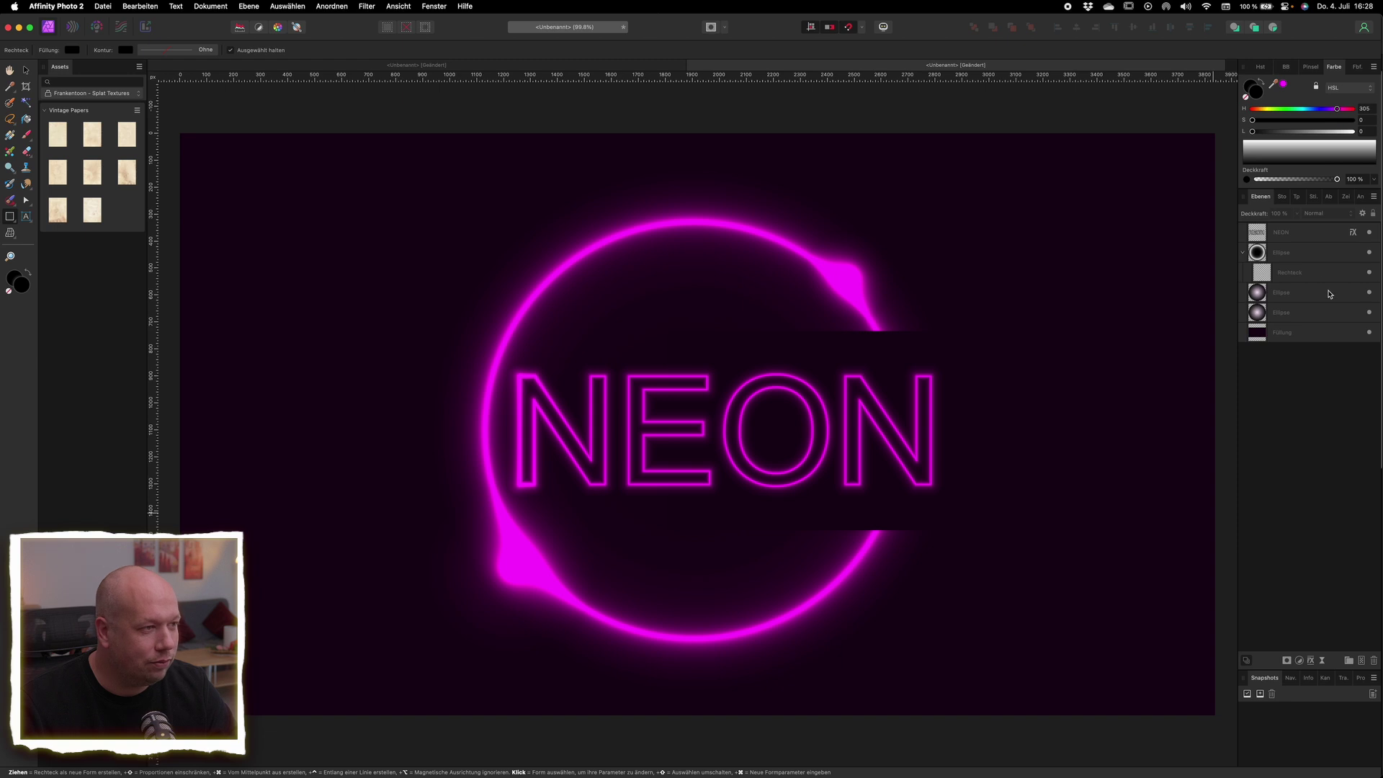
Rasterize the masking Rechteck layer into a pixel layer.
left_click(1325, 258)
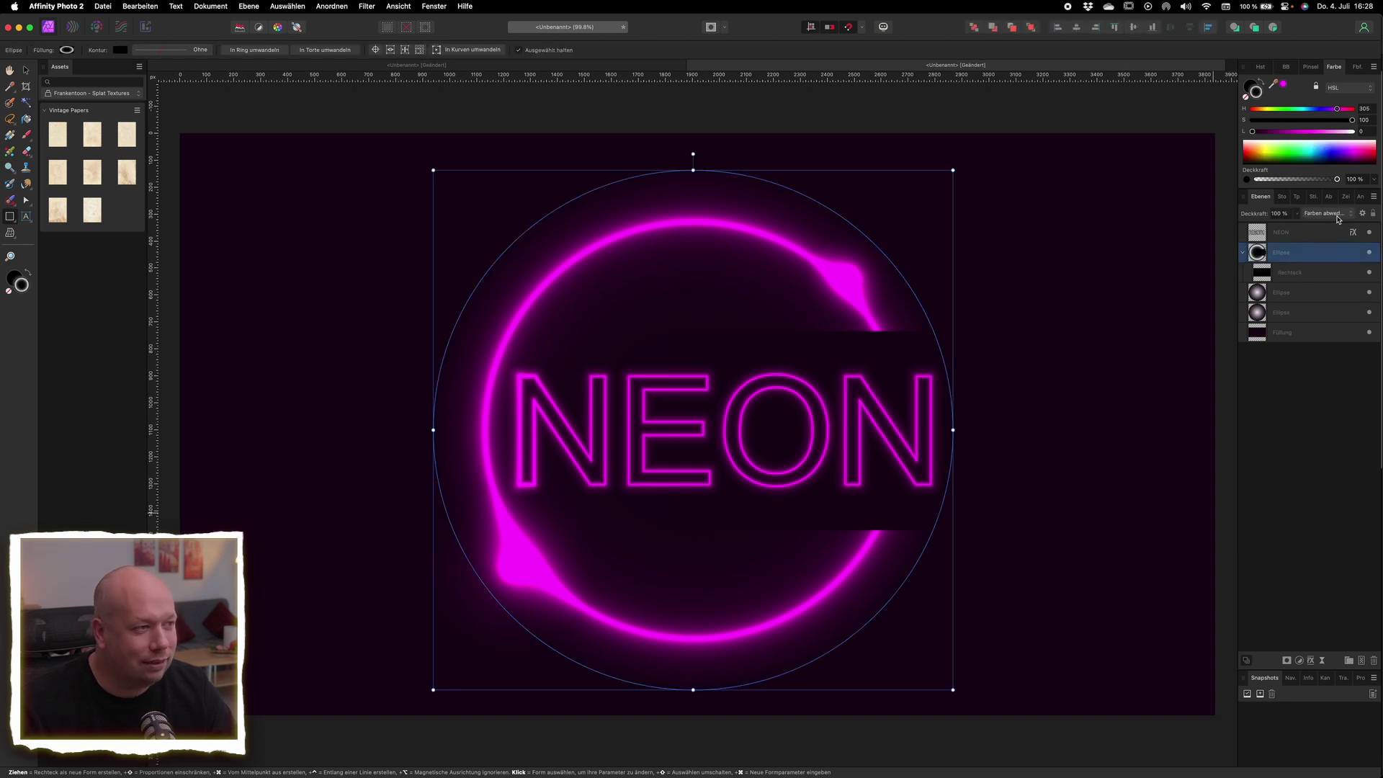
left_click(1310, 275)
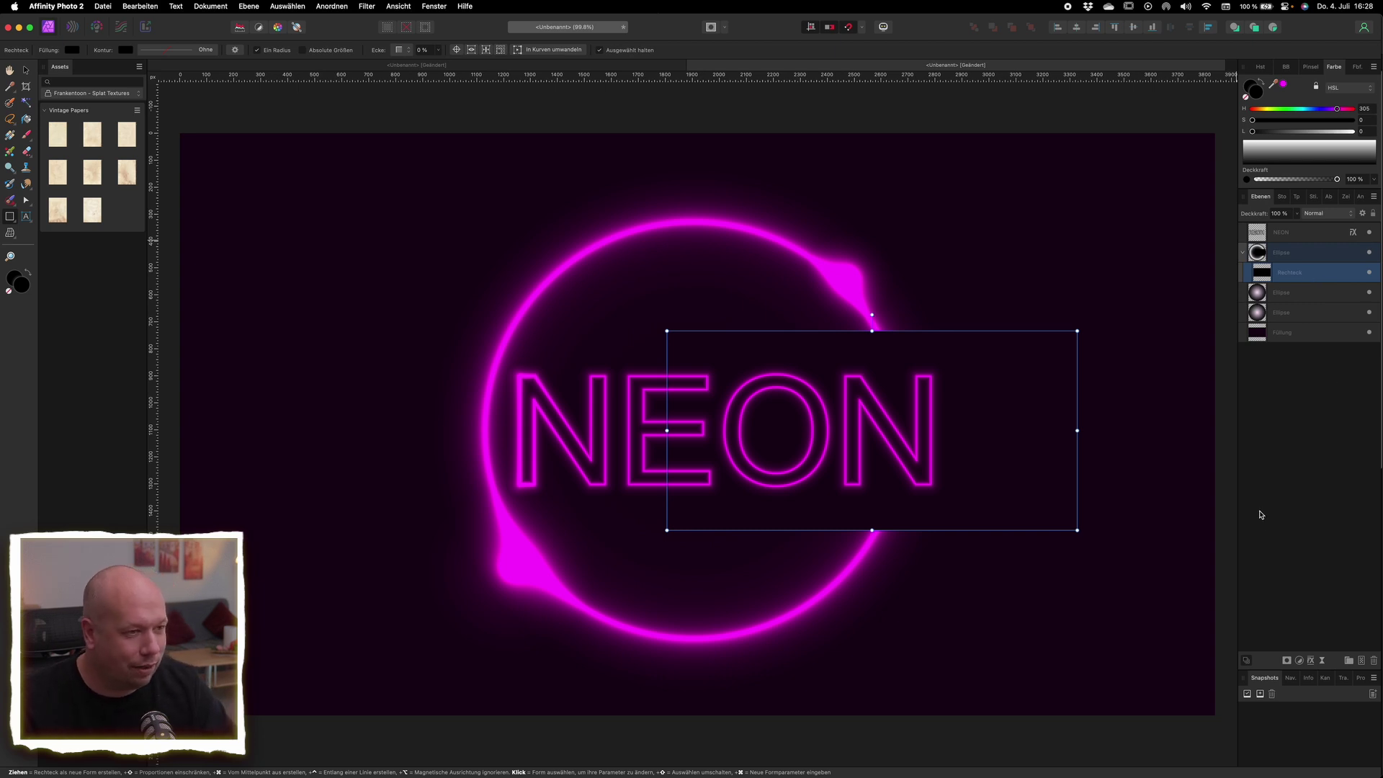
left_click(1090, 617)
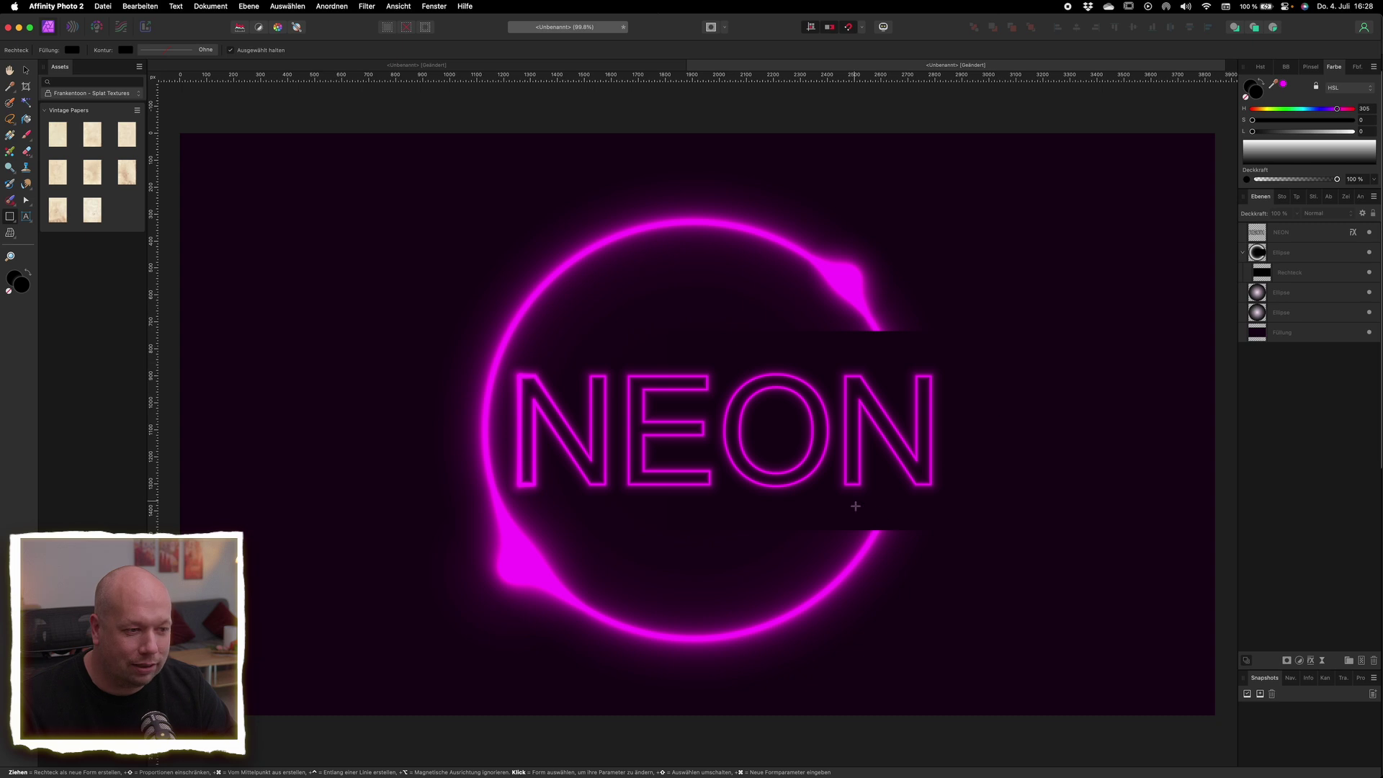
left_click(1318, 275)
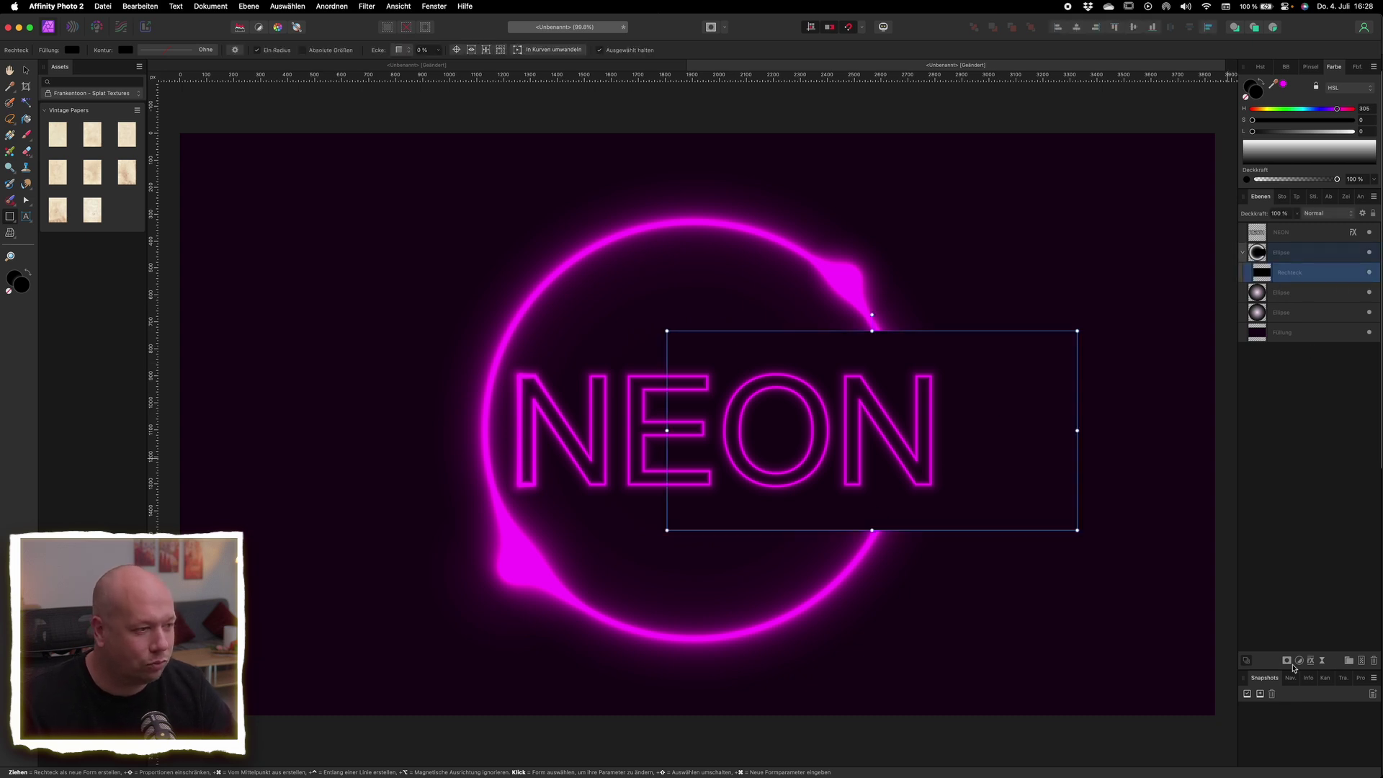
right_click(1309, 274)
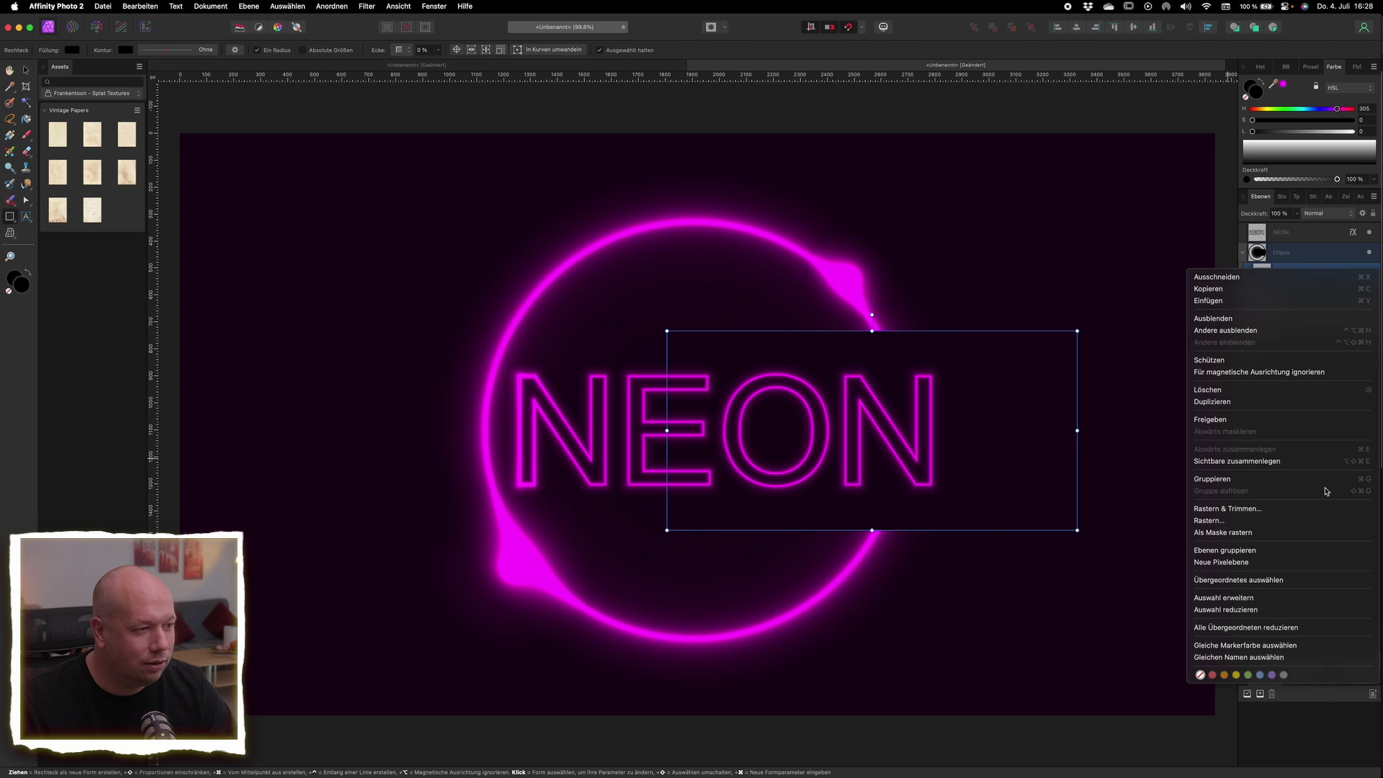
left_click(1305, 521)
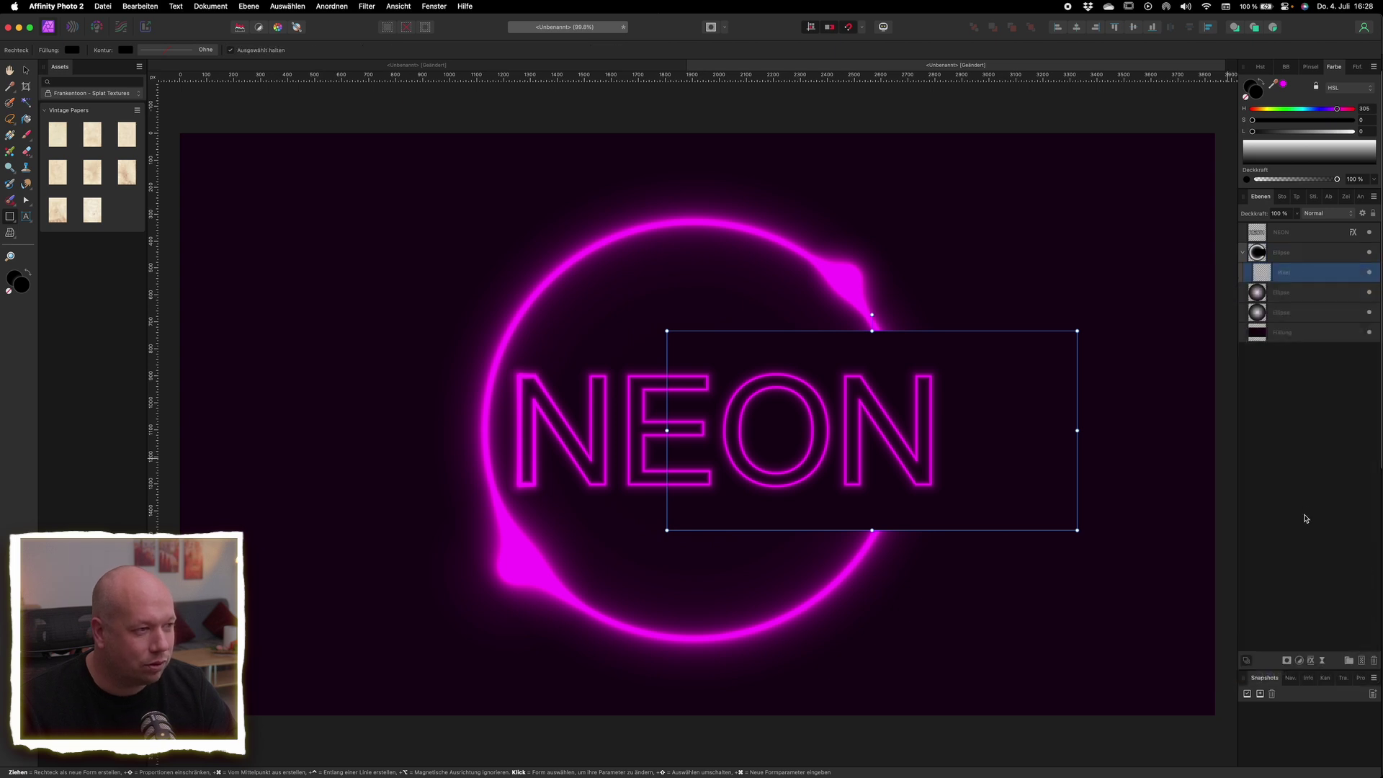
left_click(1312, 660)
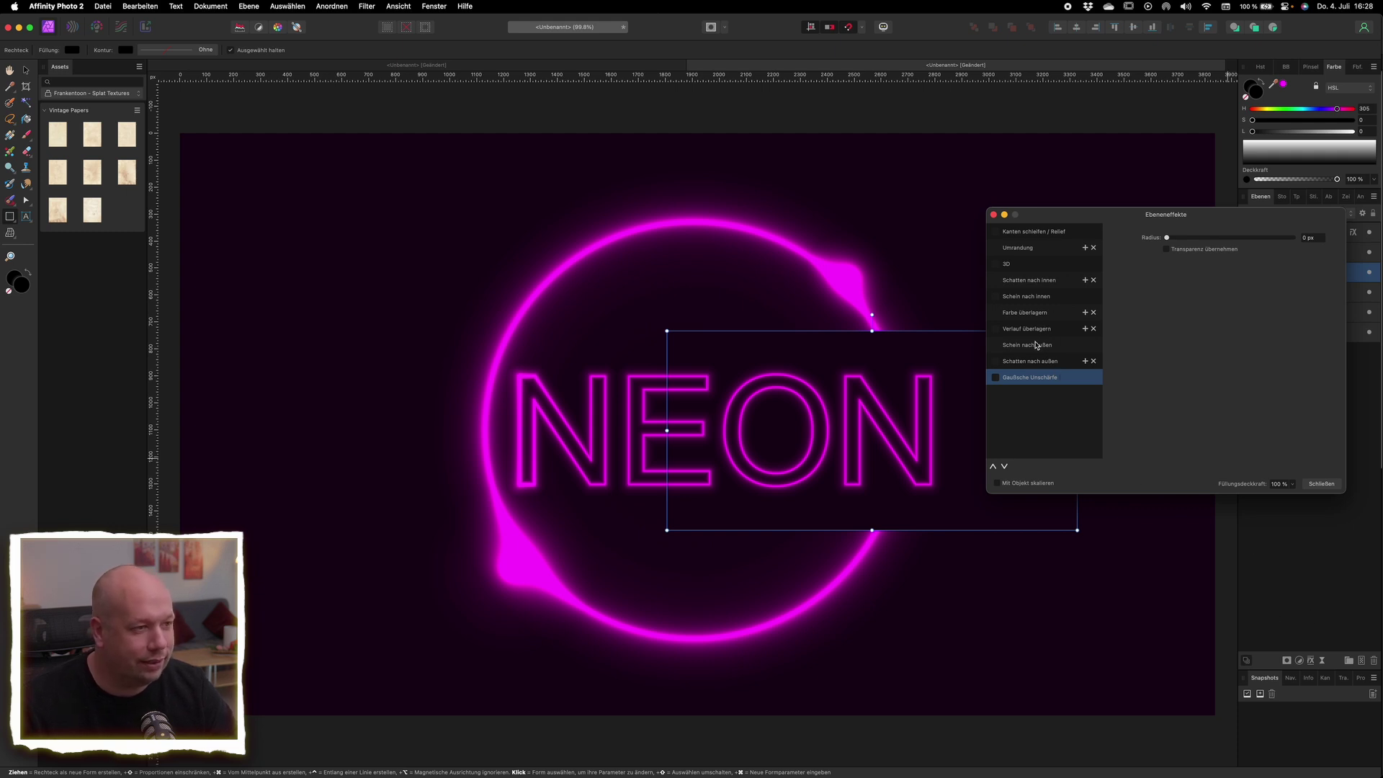
Apply Gaussian blur (Gaußsche Unschärfe) to the ring's mask at about 45 px radius.
left_click(999, 379)
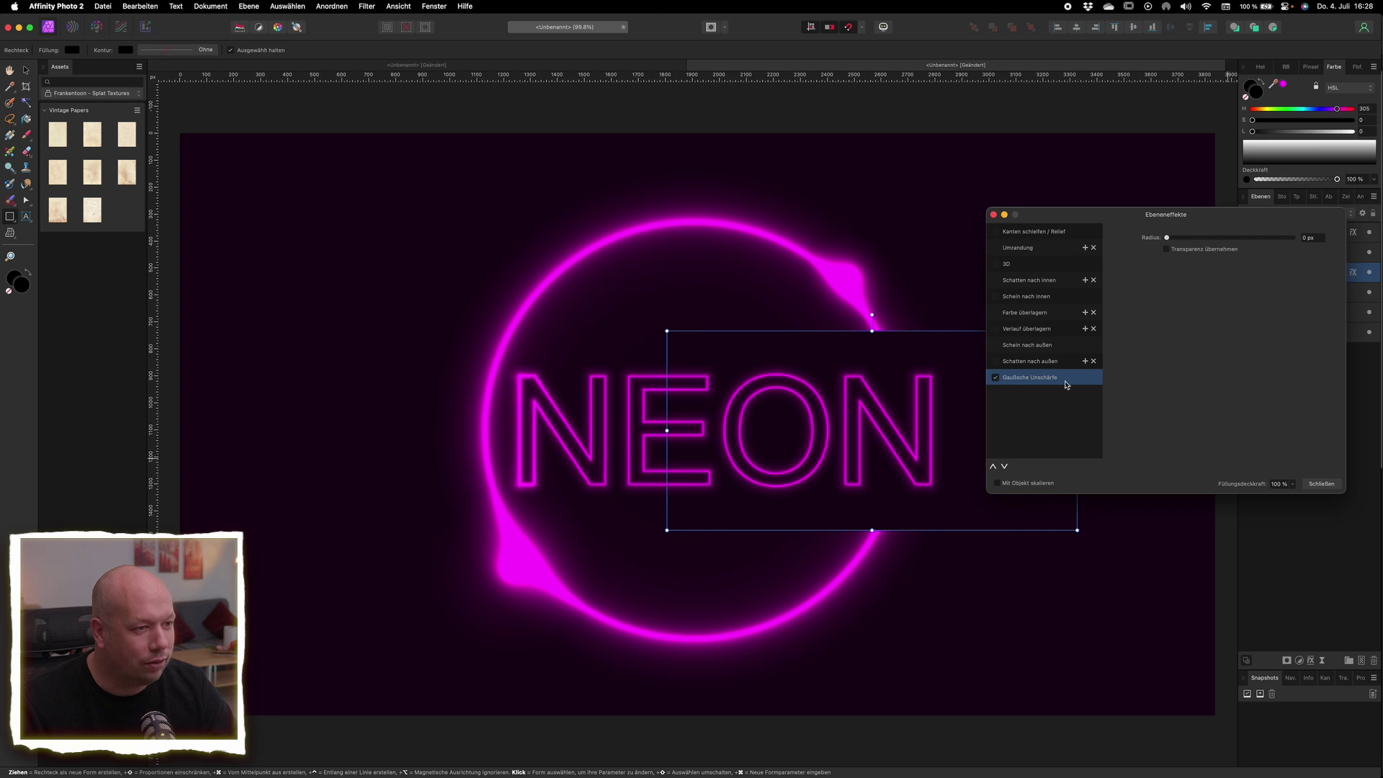
left_click_drag(1187, 238, 1273, 243)
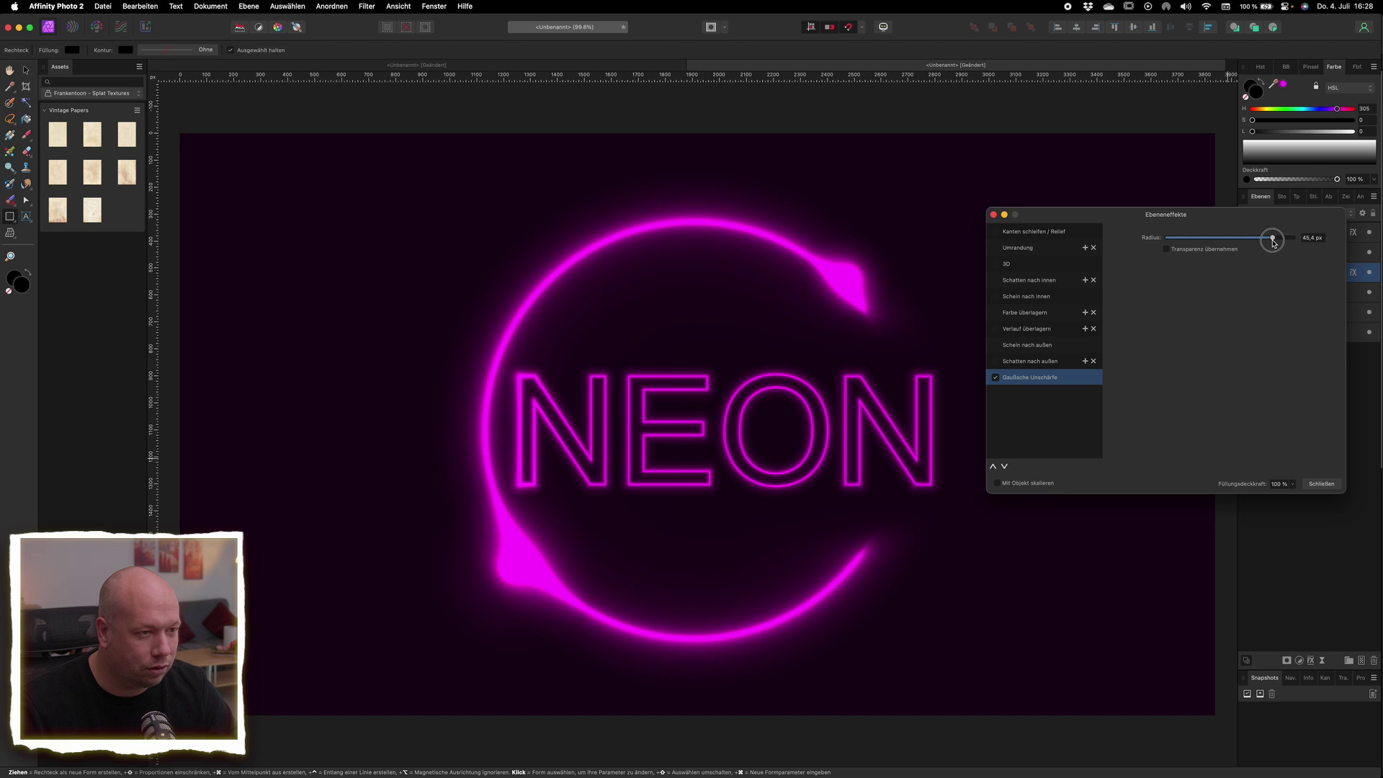
left_click_drag(1273, 243, 1274, 241)
left_click(1312, 485)
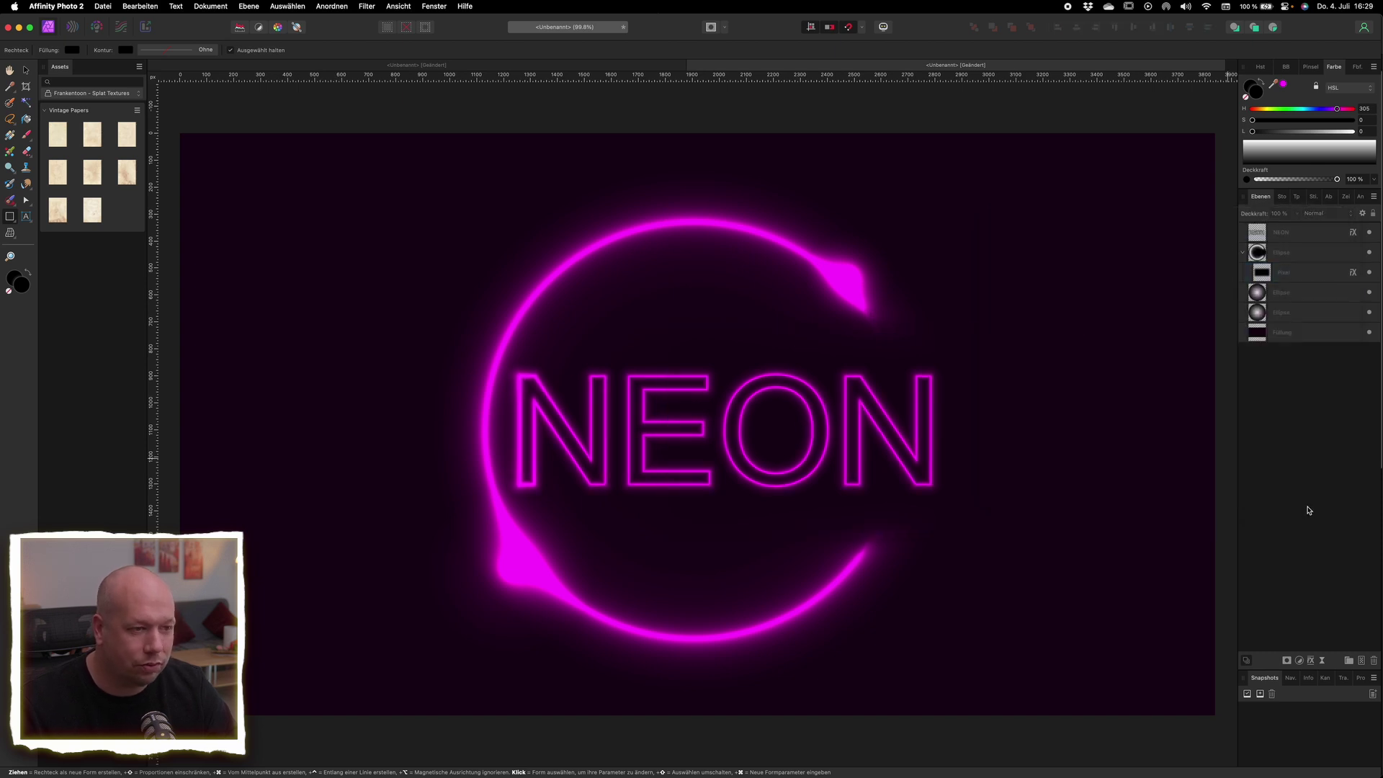
left_click(1306, 238)
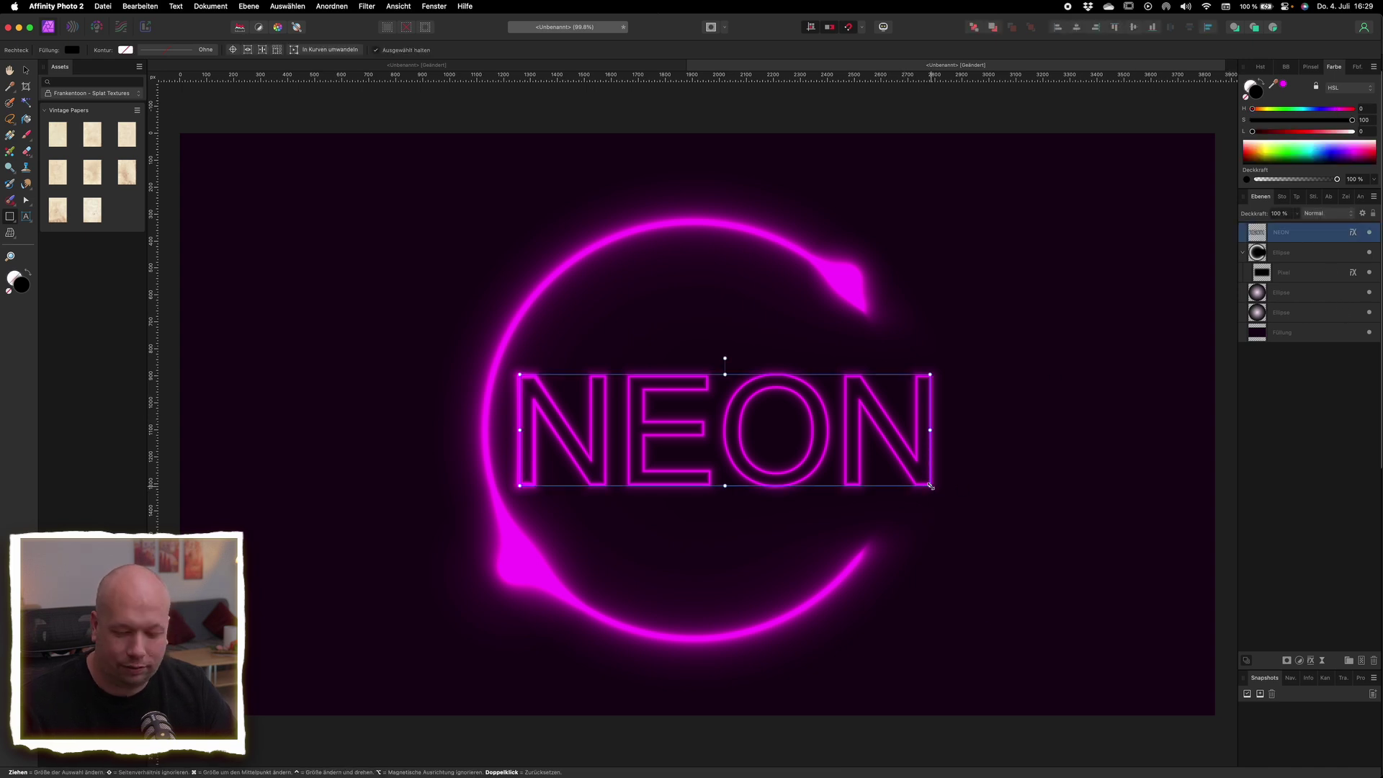
Enable Mit Objekt skalieren on NEON's effects, then enlarge the lettering.
left_click(1353, 233)
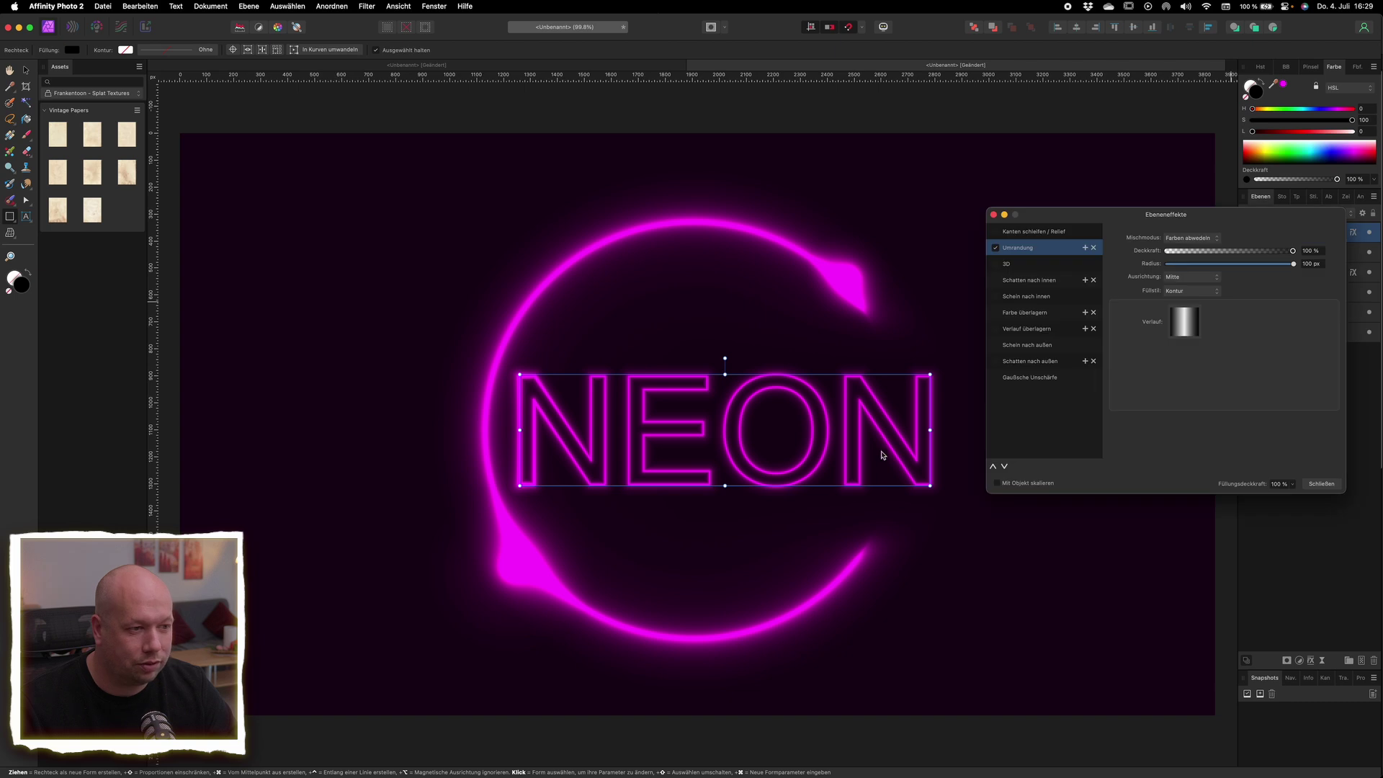
left_click(1037, 483)
left_click(1320, 487)
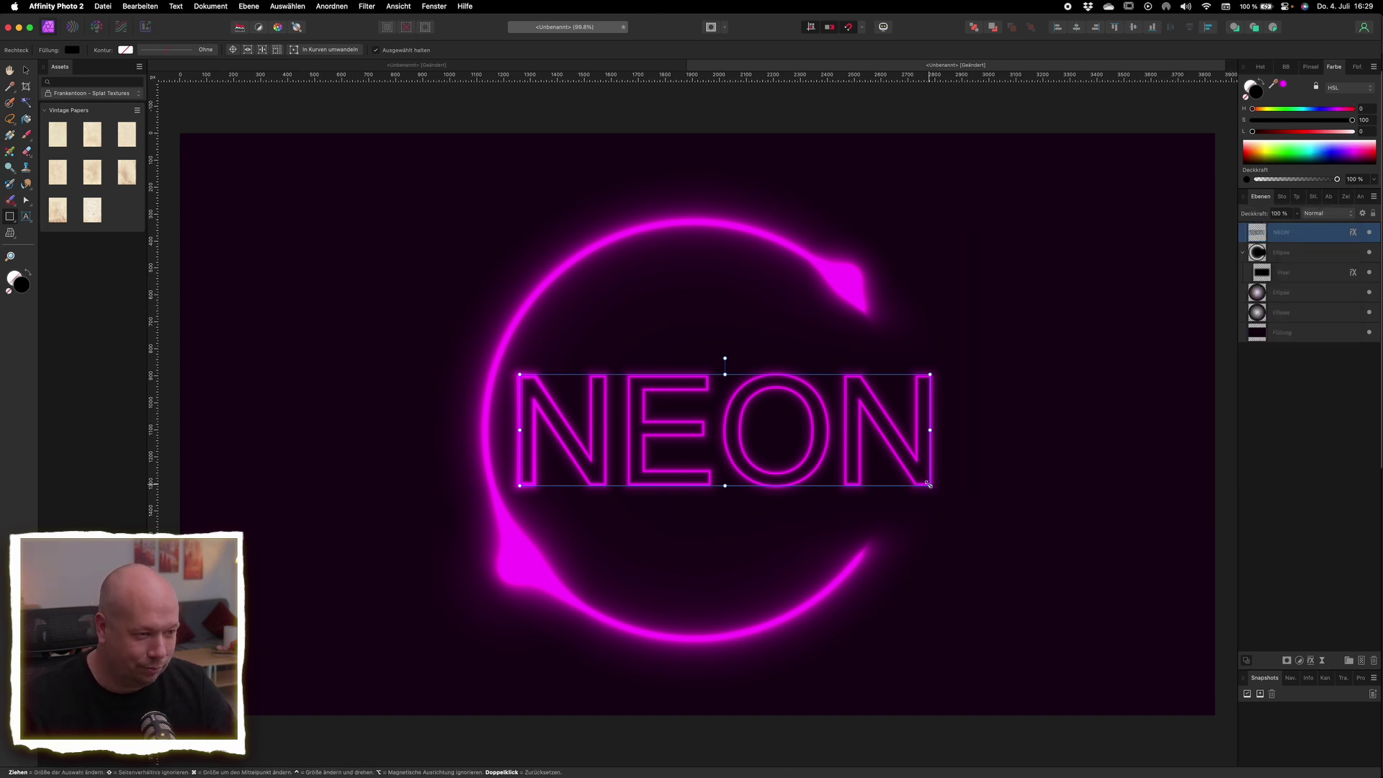
mouse_move(928, 484)
left_mouse_down()
mouse_move(1023, 517)
mouse_move(1062, 508)
left_mouse_up()
left_click(1310, 452)
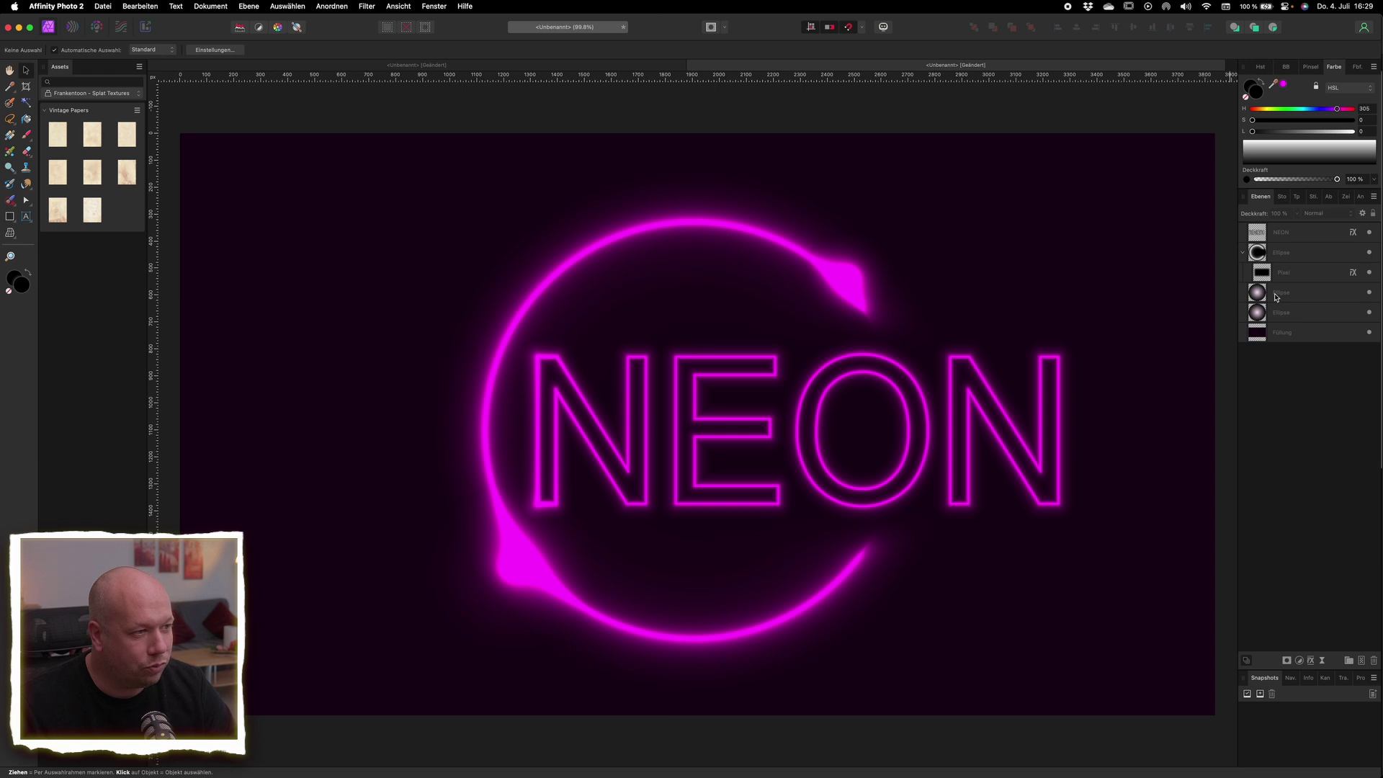
Copy the top glow blob onto the last N's foot, plus a smaller copy atop the E.
left_click(1252, 292)
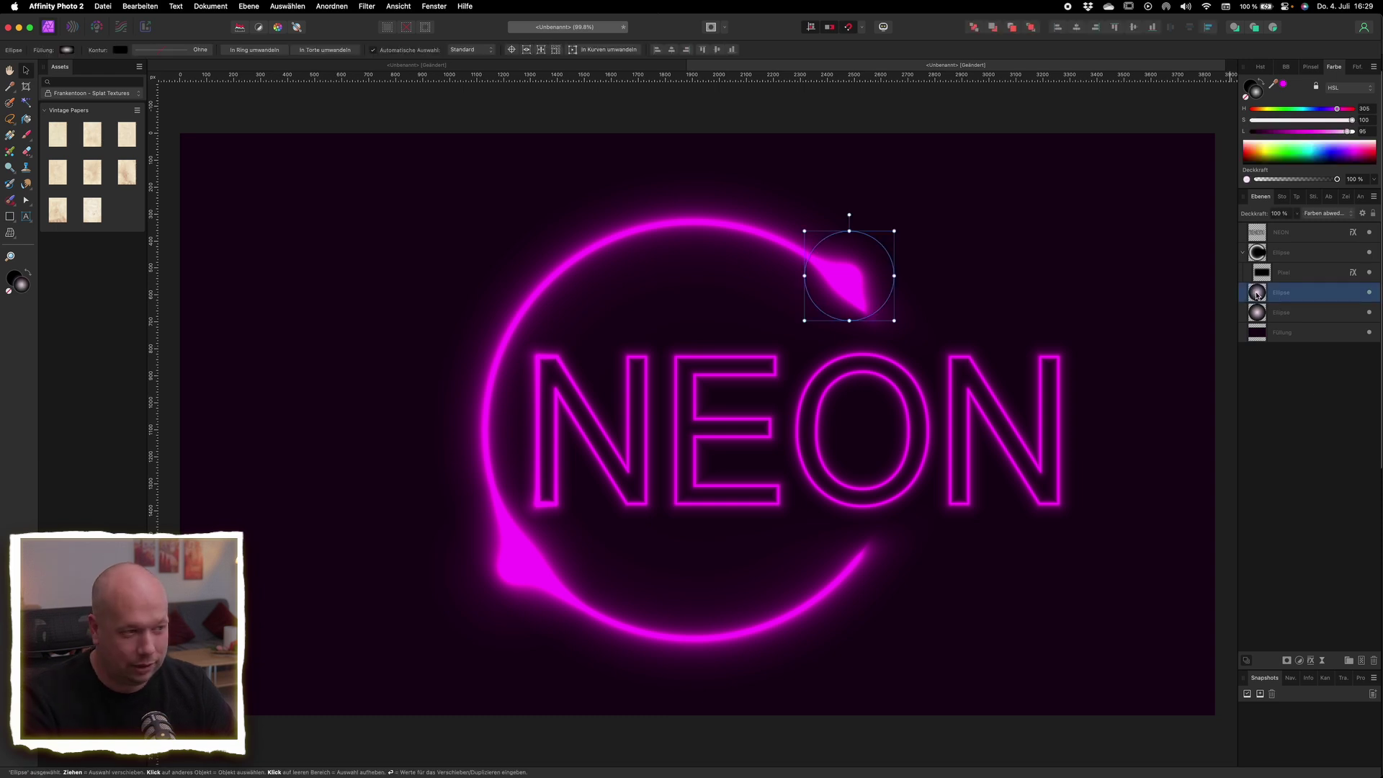
key("super+j")
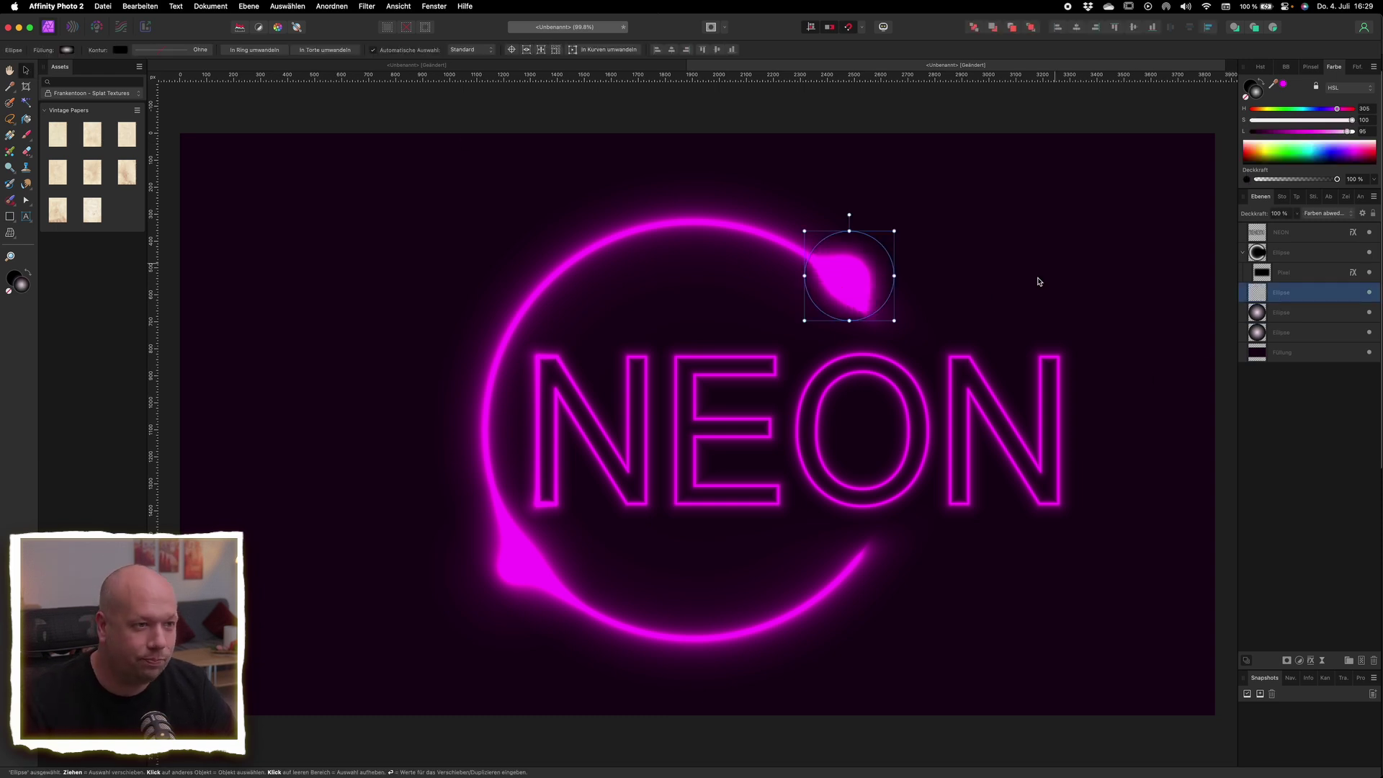
left_click_drag(863, 268, 1066, 507)
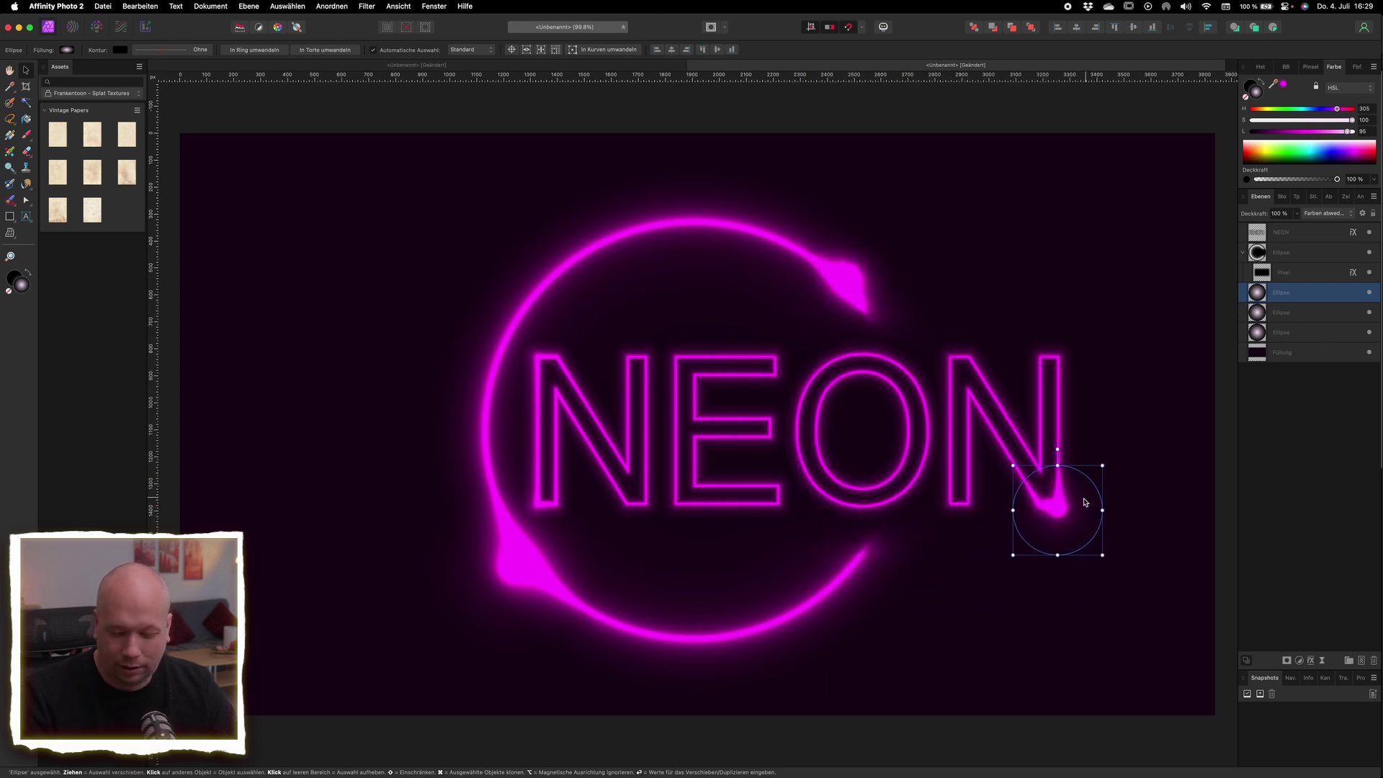
key("super+j")
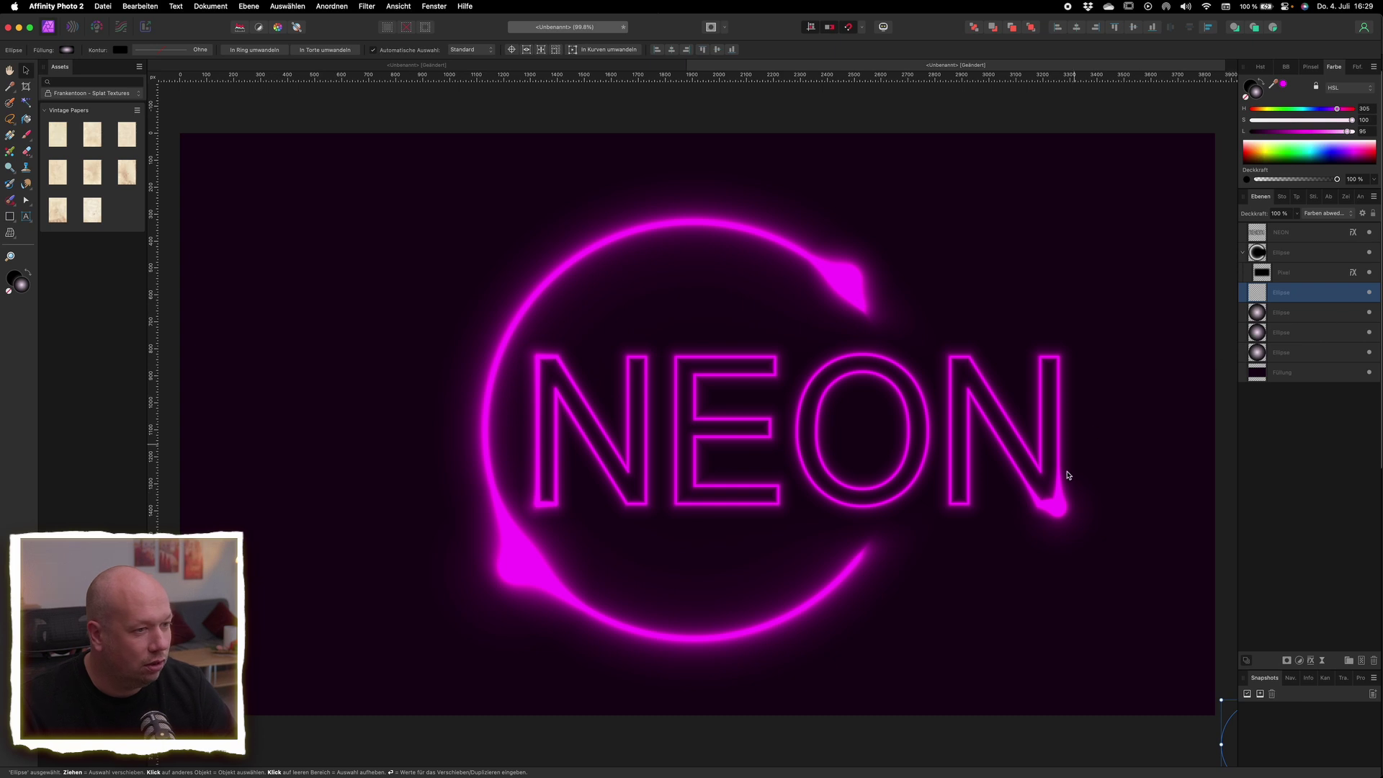
mouse_move(1051, 512)
left_mouse_down()
mouse_move(784, 379)
mouse_move(678, 354)
left_mouse_up()
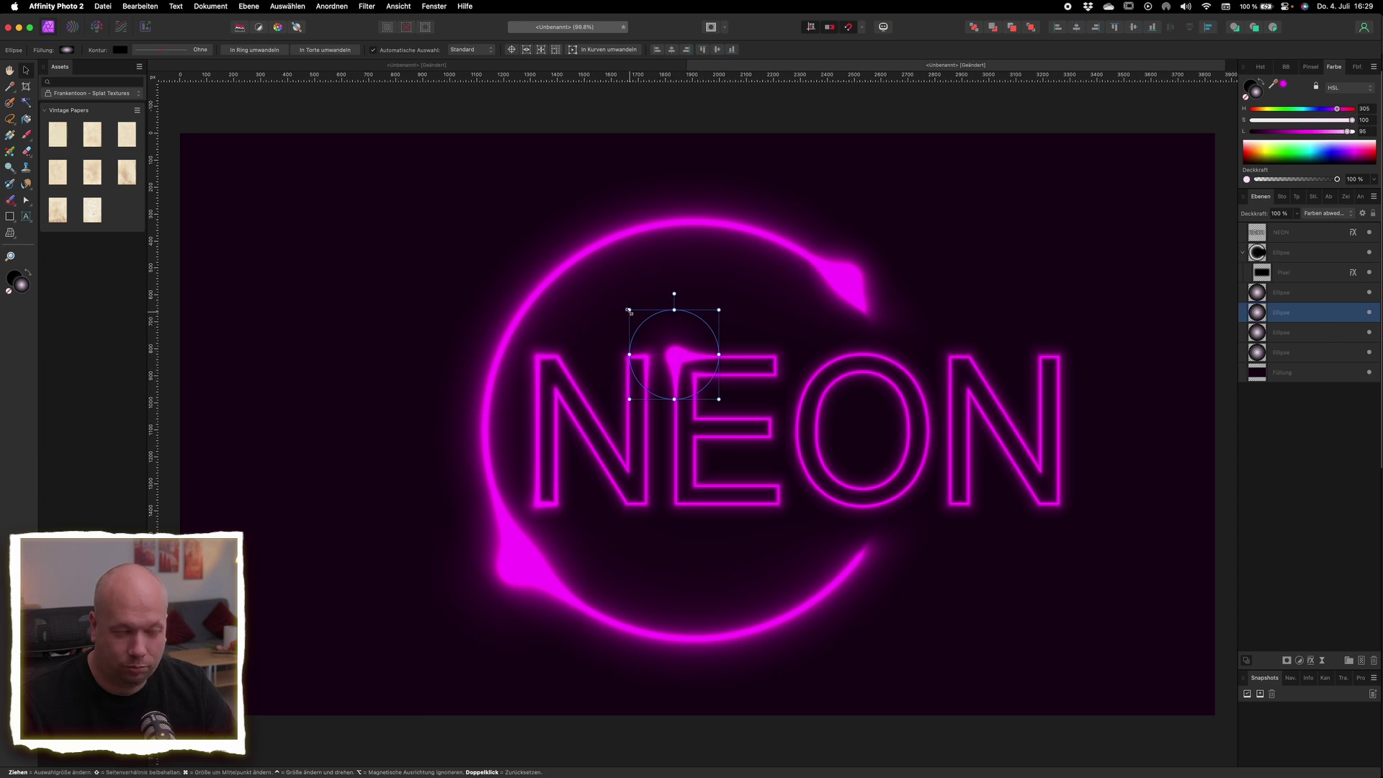
left_click_drag(630, 310, 646, 326)
key("super+d")
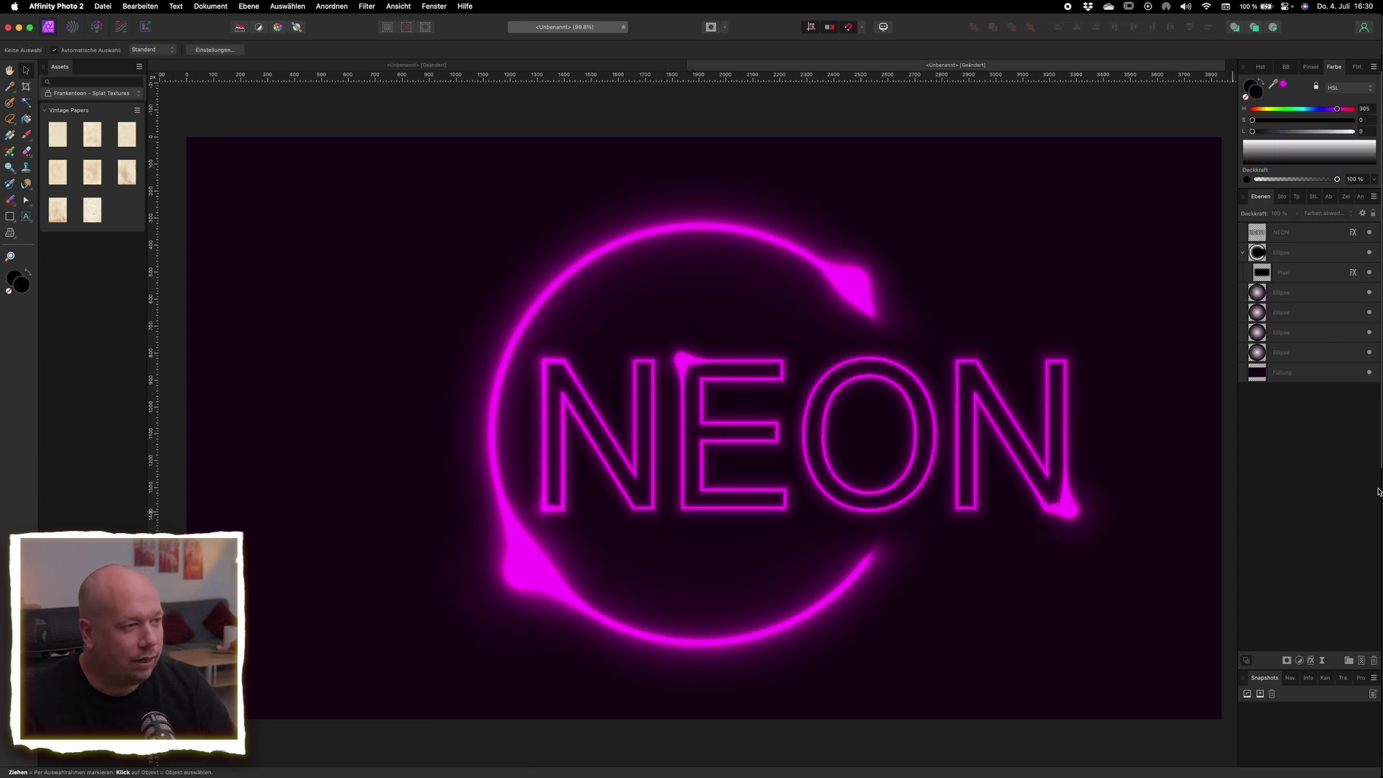